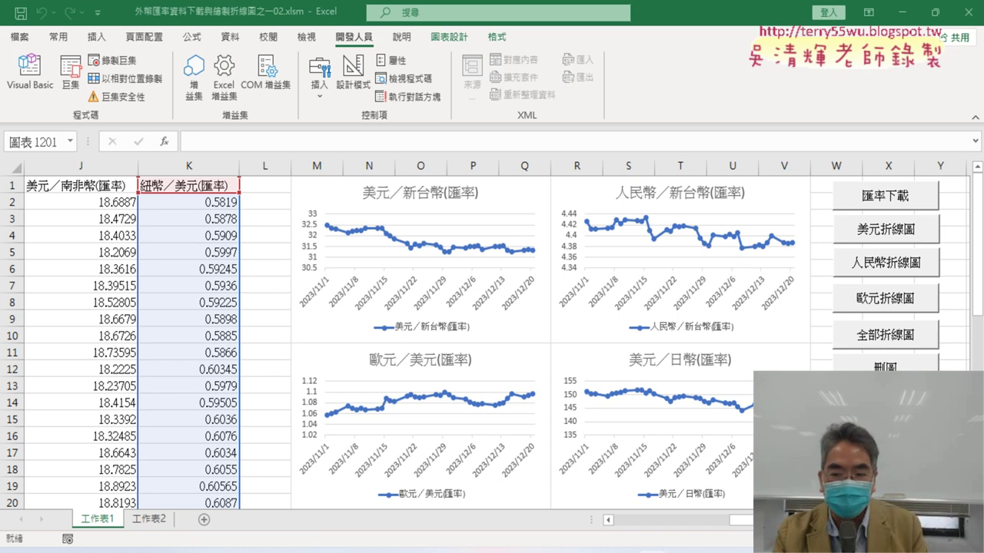
Step: Delete the exchange-rate charts with 刪圖, redraw all currency line charts, then clear them again
{"action": "left_click", "coordinate": [882, 364]}
{"action": "left_click", "coordinate": [891, 344]}
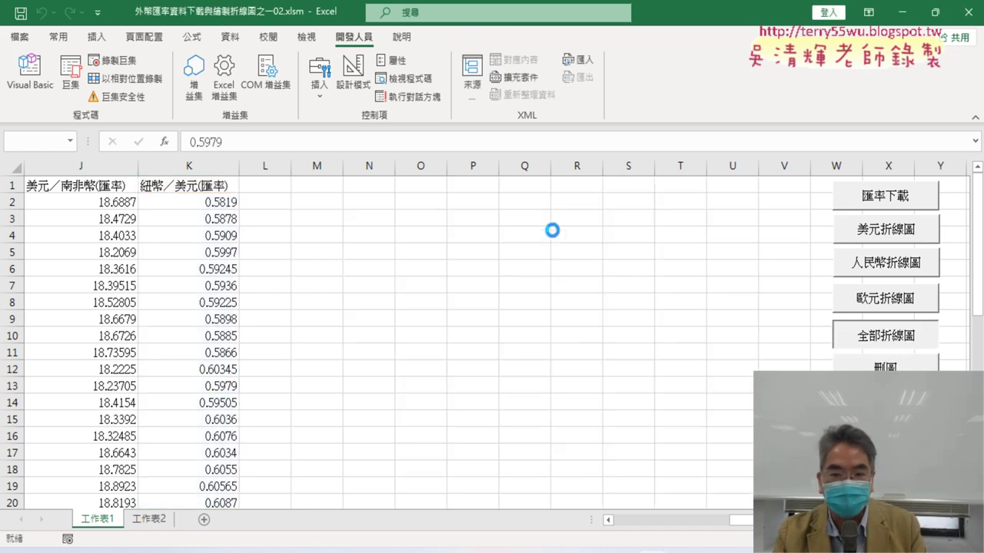
{"action": "left_click", "coordinate": [898, 368]}
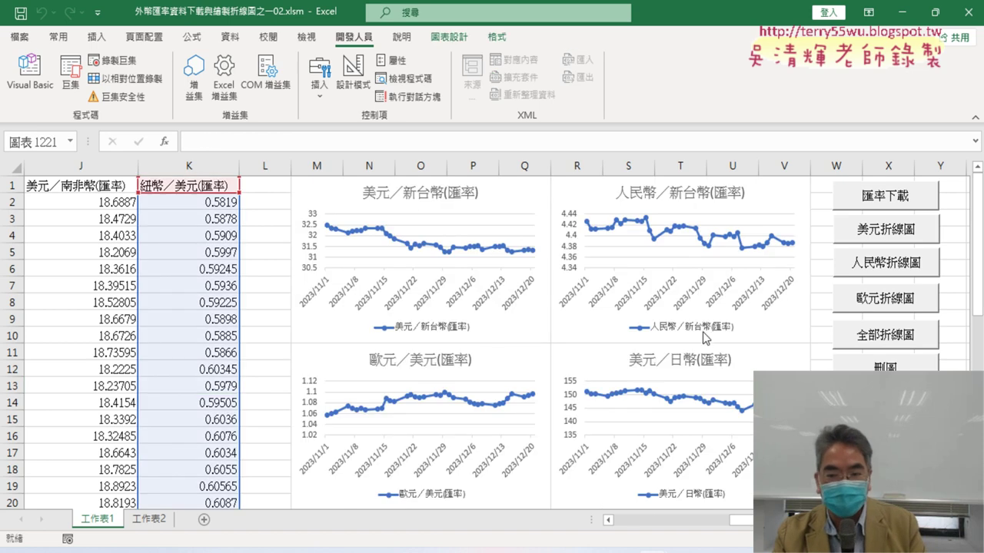
{"action": "left_click", "coordinate": [927, 369]}
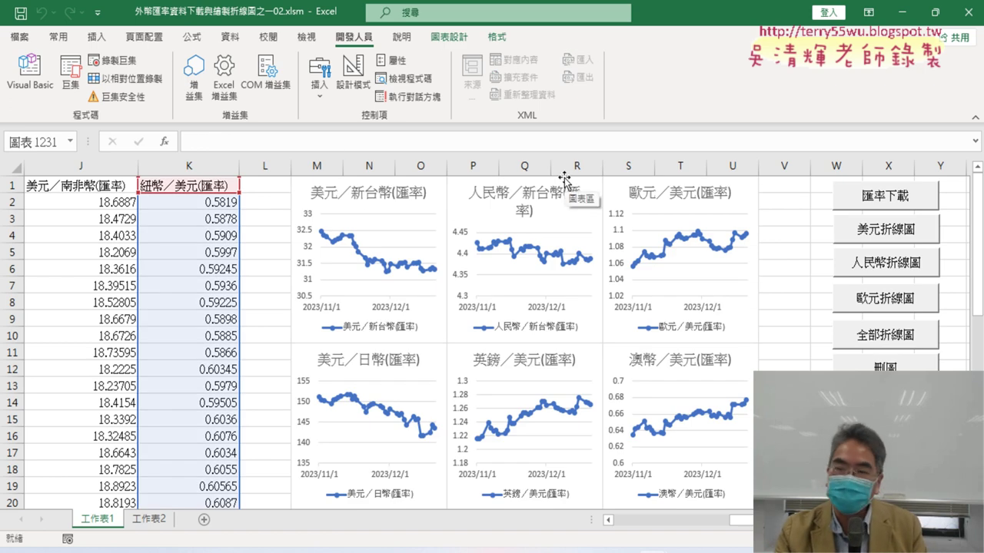
{"action": "left_click_drag", "start_coordinate": [317, 164], "coordinate": [426, 165]}
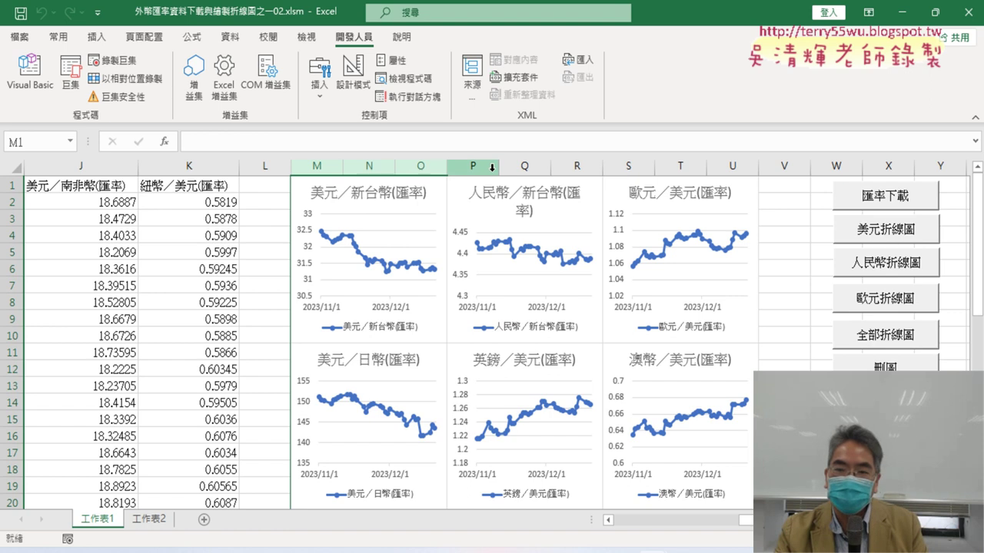
{"action": "left_click_drag", "start_coordinate": [319, 165], "coordinate": [425, 166]}
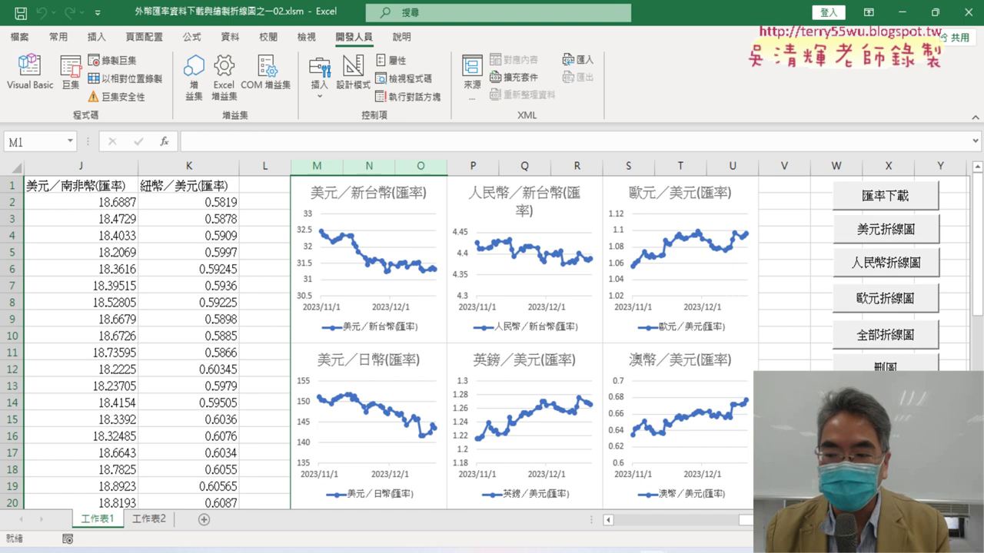
{"action": "left_click", "coordinate": [886, 368]}
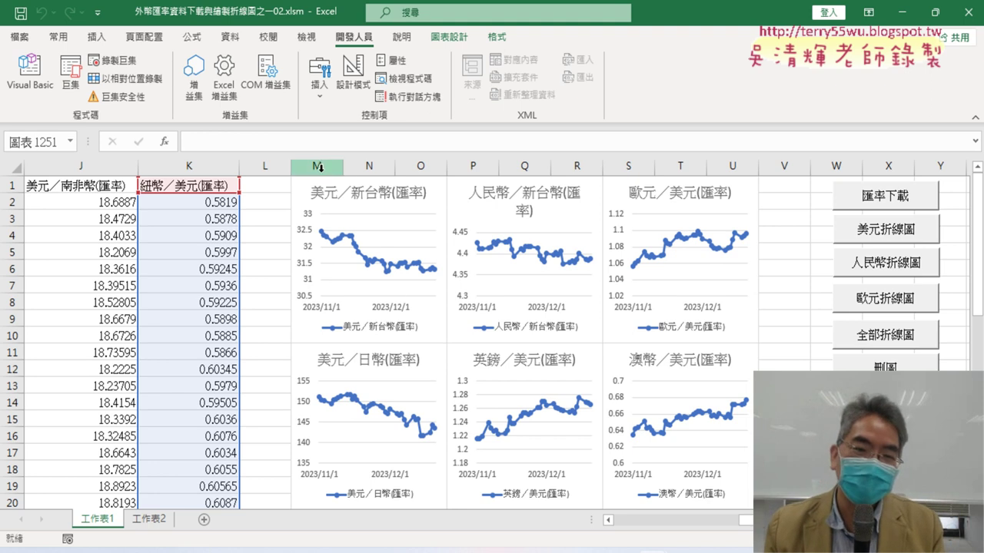
{"action": "scroll", "coordinate": [626, 388], "scroll_direction": "down", "scroll_amount": 2}
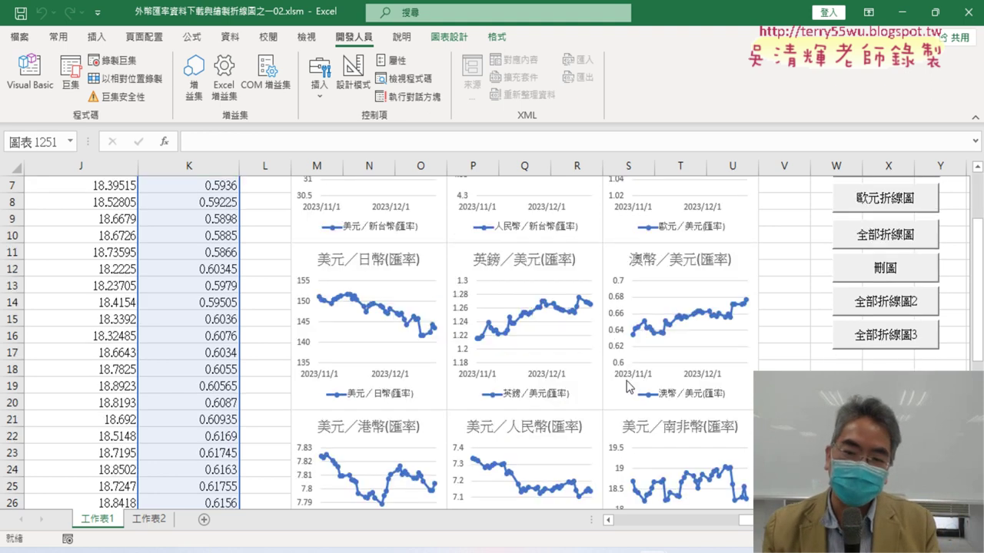
{"action": "scroll", "coordinate": [627, 382], "scroll_direction": "down", "scroll_amount": 2}
{"action": "scroll", "coordinate": [626, 382], "scroll_direction": "up", "scroll_amount": 2}
{"action": "scroll", "coordinate": [627, 380], "scroll_direction": "up", "scroll_amount": 2}
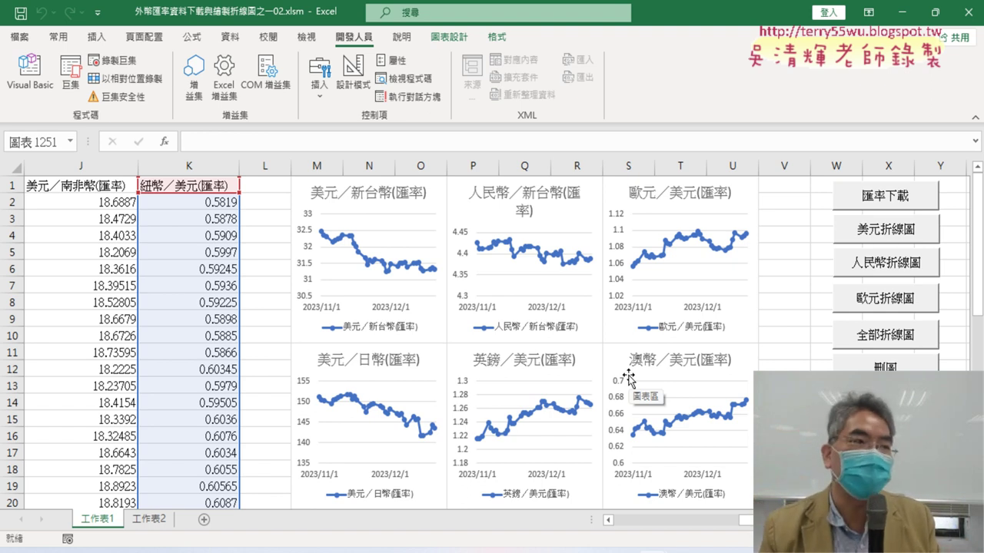
{"action": "scroll", "coordinate": [629, 377], "scroll_direction": "down", "scroll_amount": 1}
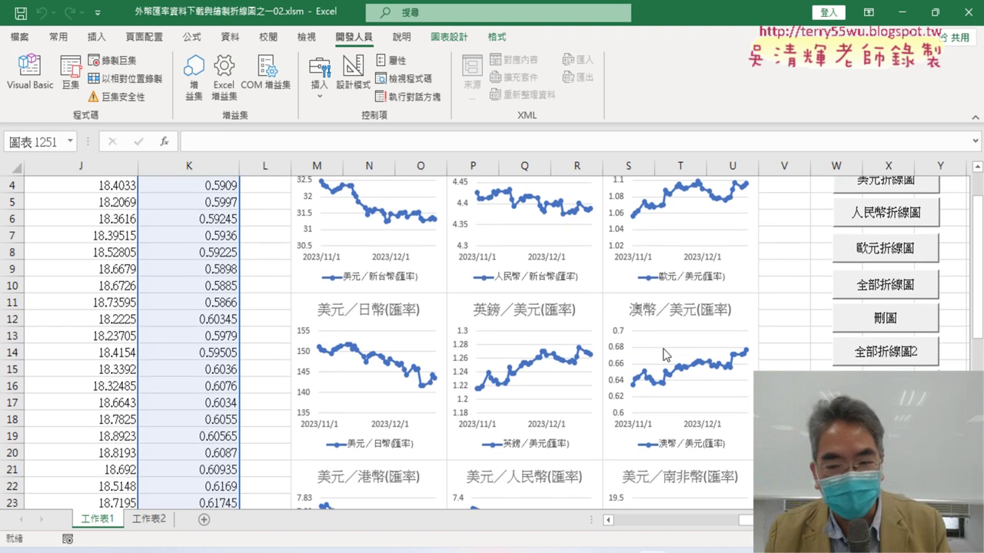
{"action": "scroll", "coordinate": [638, 369], "scroll_direction": "down", "scroll_amount": 2}
{"action": "scroll", "coordinate": [662, 350], "scroll_direction": "down", "scroll_amount": 2}
{"action": "scroll", "coordinate": [663, 350], "scroll_direction": "down", "scroll_amount": 2}
{"action": "scroll", "coordinate": [662, 349], "scroll_direction": "up", "scroll_amount": 3}
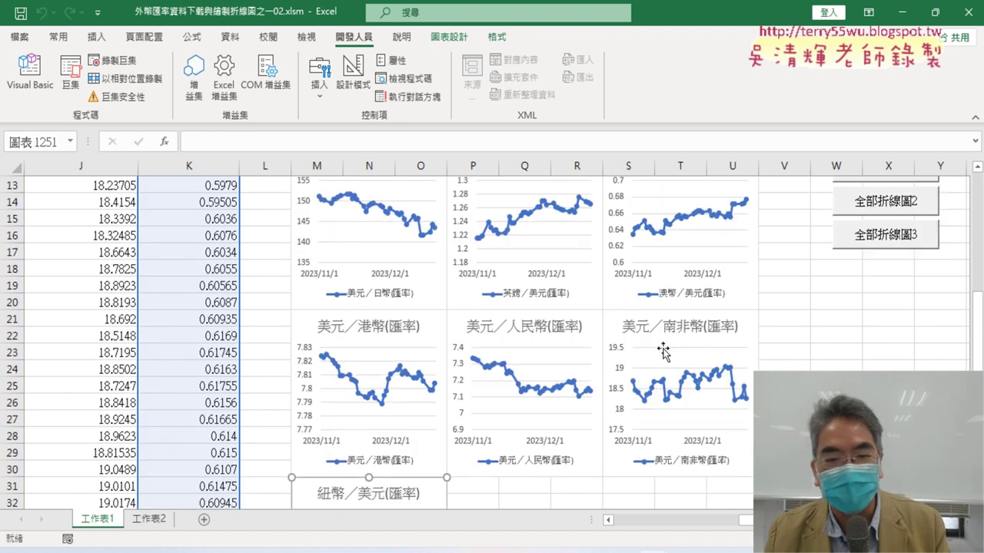
{"action": "scroll", "coordinate": [663, 350], "scroll_direction": "up", "scroll_amount": 4}
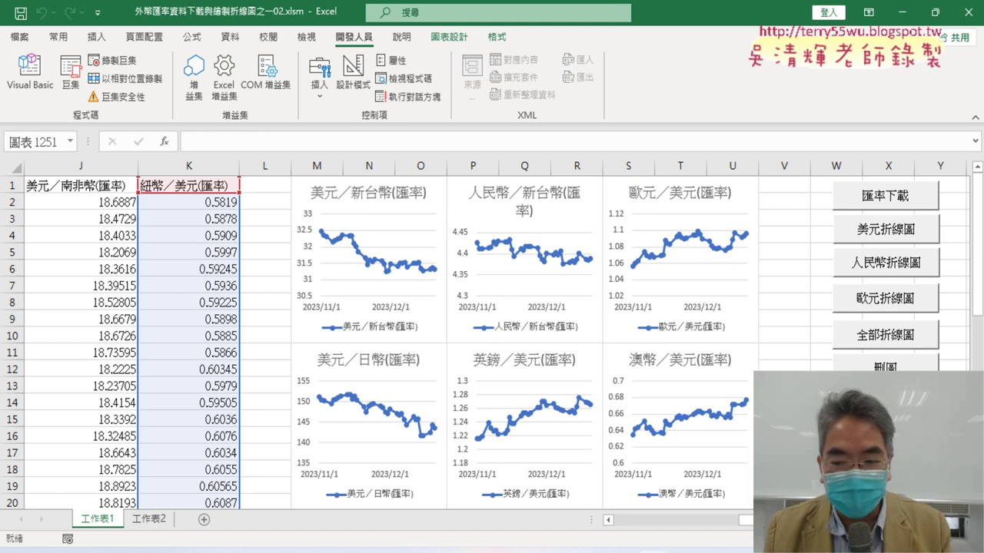
{"action": "left_click_drag", "start_coordinate": [744, 520], "coordinate": [694, 541]}
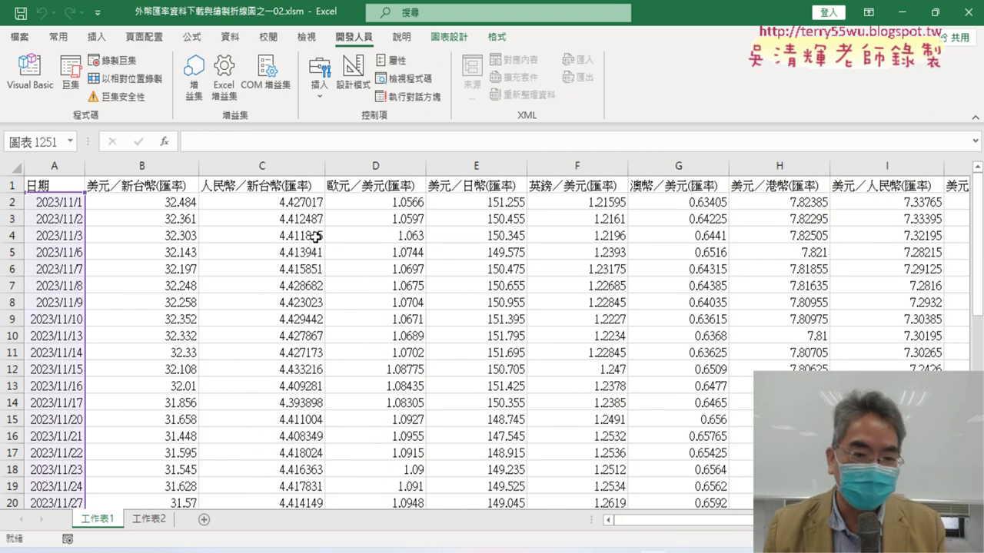
{"action": "scroll", "coordinate": [285, 226], "scroll_direction": "down", "scroll_amount": 3}
{"action": "scroll", "coordinate": [284, 299], "scroll_direction": "down", "scroll_amount": 5}
{"action": "scroll", "coordinate": [285, 299], "scroll_direction": "up", "scroll_amount": 4}
{"action": "scroll", "coordinate": [285, 299], "scroll_direction": "up", "scroll_amount": 4}
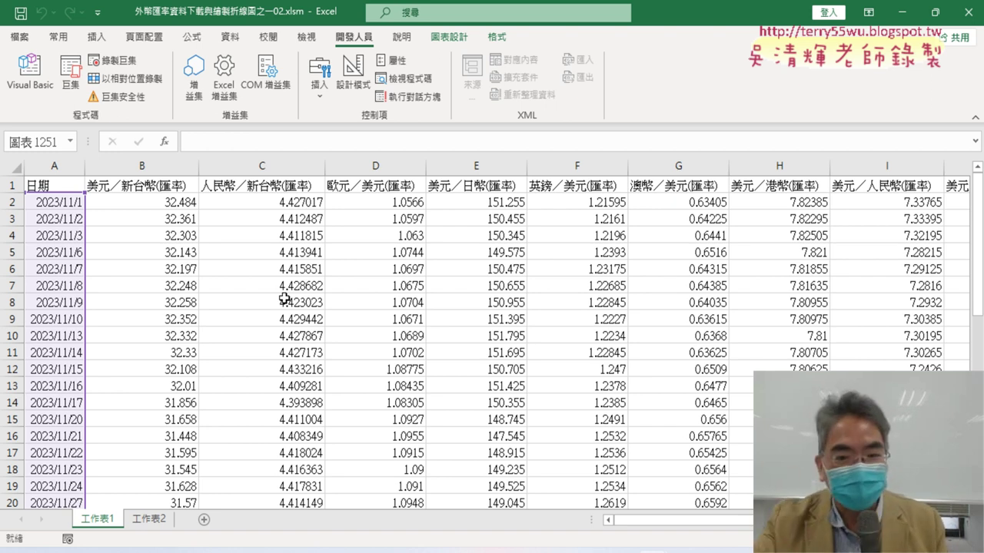
{"action": "scroll", "coordinate": [311, 285], "scroll_direction": "down", "scroll_amount": 4}
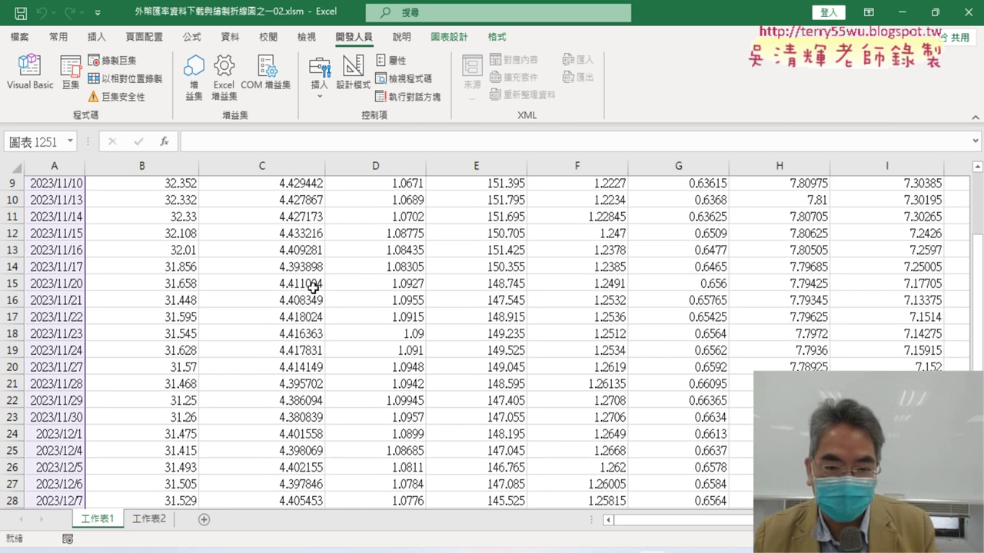
{"action": "scroll", "coordinate": [311, 285], "scroll_direction": "down", "scroll_amount": 1}
{"action": "scroll", "coordinate": [315, 289], "scroll_direction": "up", "scroll_amount": 4}
{"action": "left_click", "coordinate": [500, 166]}
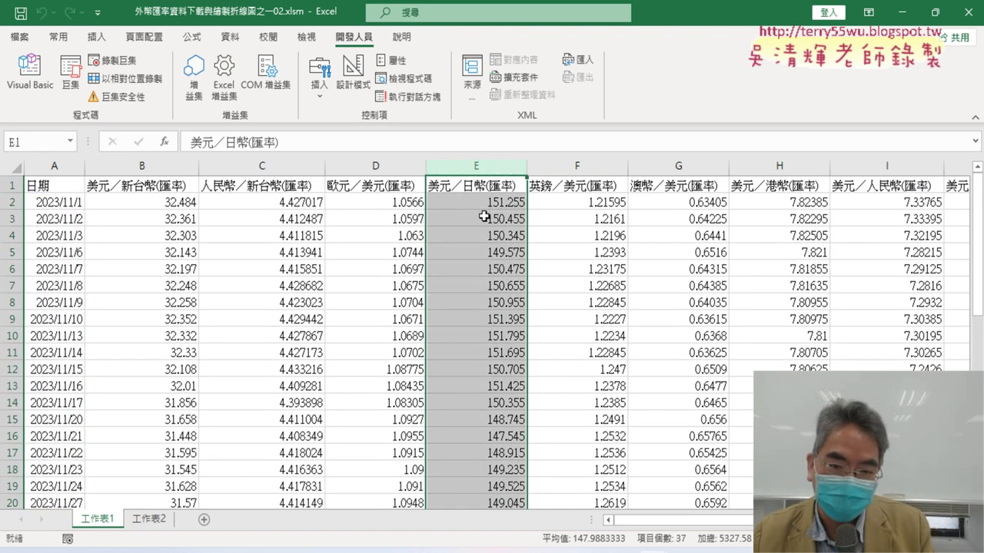
{"action": "scroll", "coordinate": [484, 205], "scroll_direction": "down", "scroll_amount": 2}
{"action": "scroll", "coordinate": [484, 204], "scroll_direction": "down", "scroll_amount": 4}
{"action": "scroll", "coordinate": [484, 204], "scroll_direction": "down", "scroll_amount": 2}
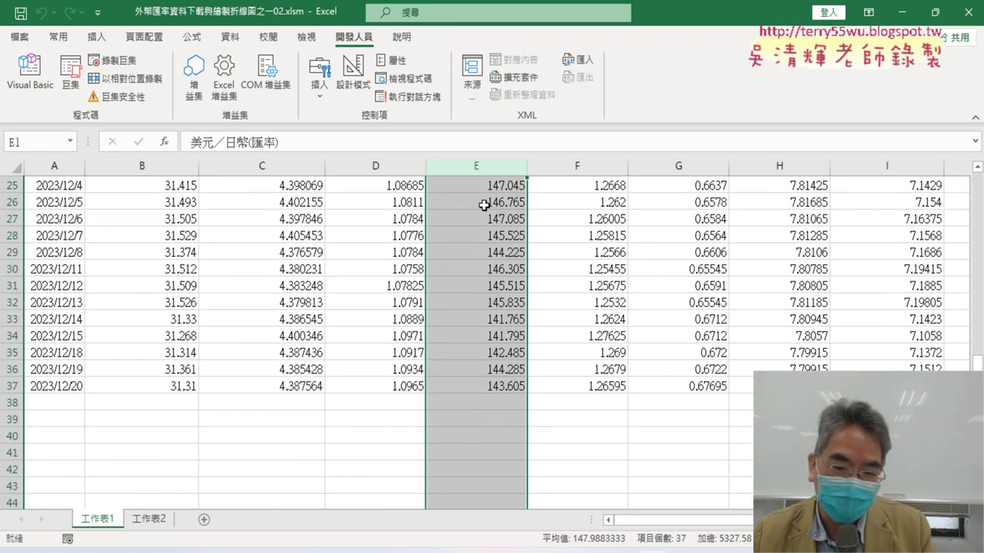
{"action": "scroll", "coordinate": [479, 233], "scroll_direction": "up", "scroll_amount": 4}
{"action": "scroll", "coordinate": [478, 232], "scroll_direction": "up", "scroll_amount": 4}
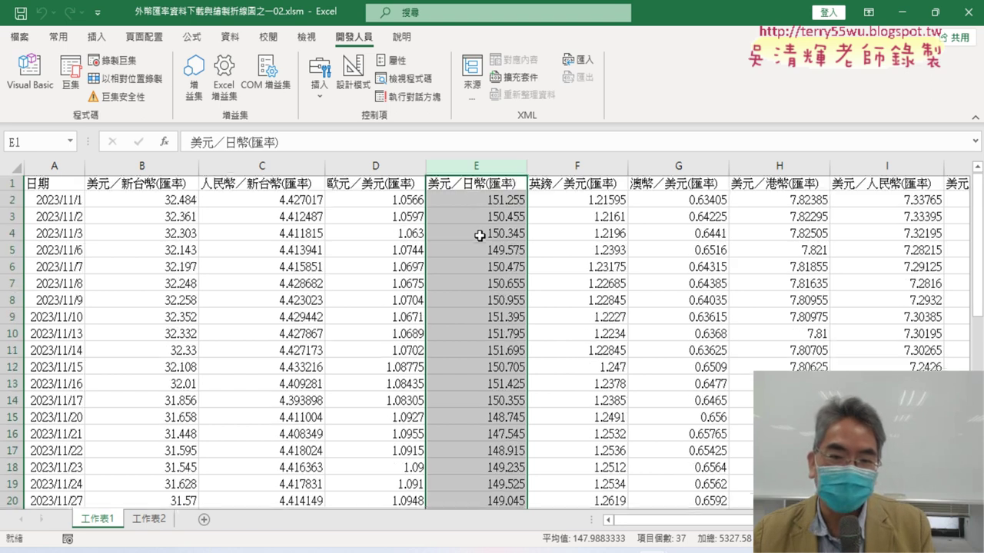
{"action": "left_click", "coordinate": [463, 184]}
{"action": "scroll", "coordinate": [481, 227], "scroll_direction": "down", "scroll_amount": 2}
{"action": "scroll", "coordinate": [491, 280], "scroll_direction": "down", "scroll_amount": 1}
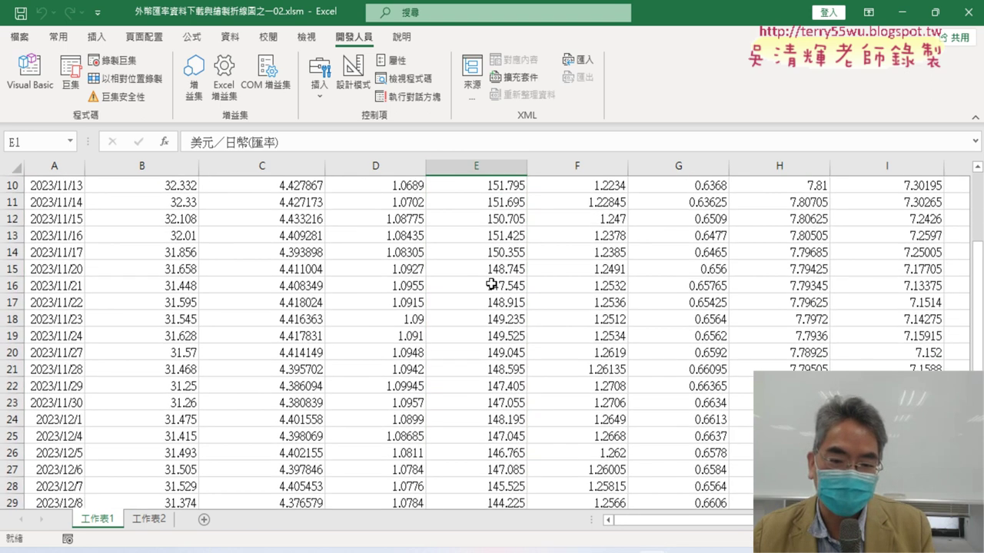
{"action": "scroll", "coordinate": [491, 285], "scroll_direction": "down", "scroll_amount": 2}
{"action": "scroll", "coordinate": [491, 284], "scroll_direction": "down", "scroll_amount": 2}
{"action": "scroll", "coordinate": [498, 427], "scroll_direction": "up", "scroll_amount": 3}
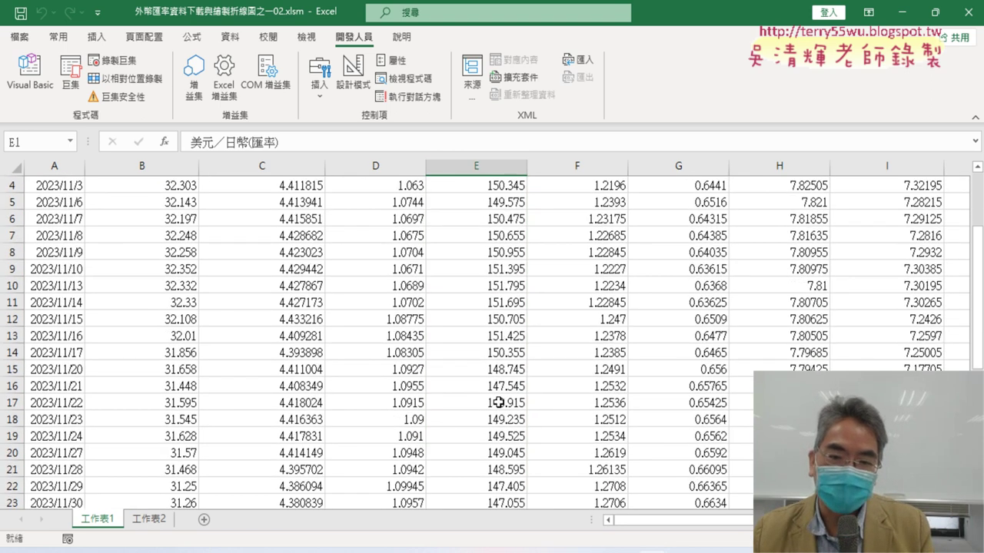
{"action": "scroll", "coordinate": [499, 400], "scroll_direction": "up", "scroll_amount": 4}
{"action": "left_click", "coordinate": [499, 167]}
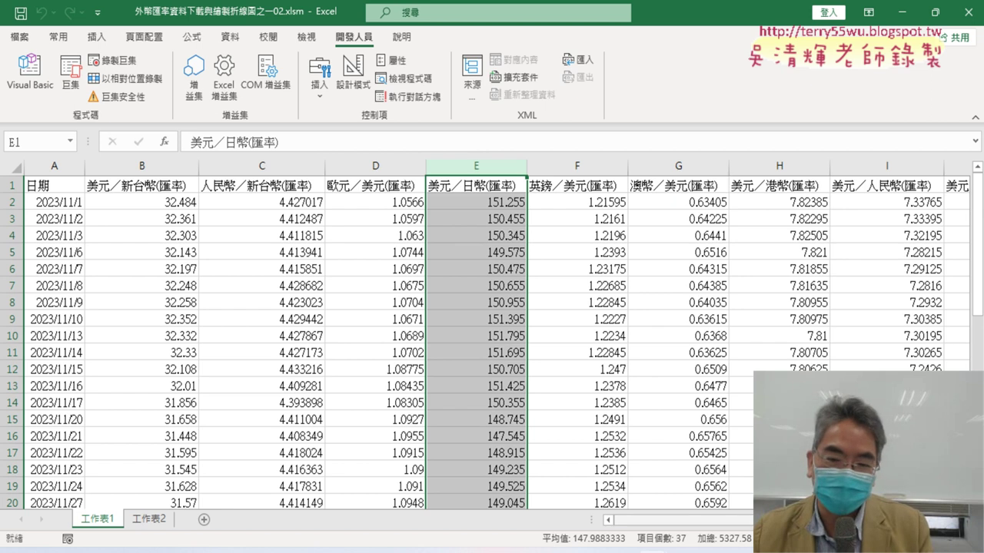
{"action": "scroll", "coordinate": [496, 335], "scroll_direction": "right", "scroll_amount": 3}
{"action": "scroll", "coordinate": [496, 336], "scroll_direction": "right", "scroll_amount": 2}
{"action": "scroll", "coordinate": [497, 335], "scroll_direction": "right", "scroll_amount": 2}
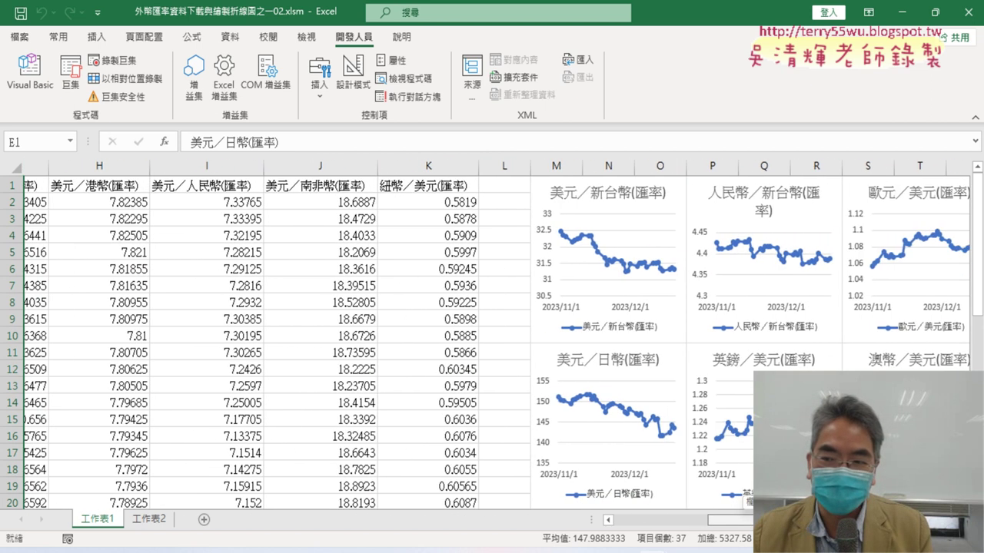
{"action": "scroll", "coordinate": [496, 335], "scroll_direction": "right", "scroll_amount": 1}
Step: Scroll the sheet left and back right to view the redrawn wide exchange-rate charts
{"action": "scroll", "coordinate": [613, 461], "scroll_direction": "left", "scroll_amount": 1}
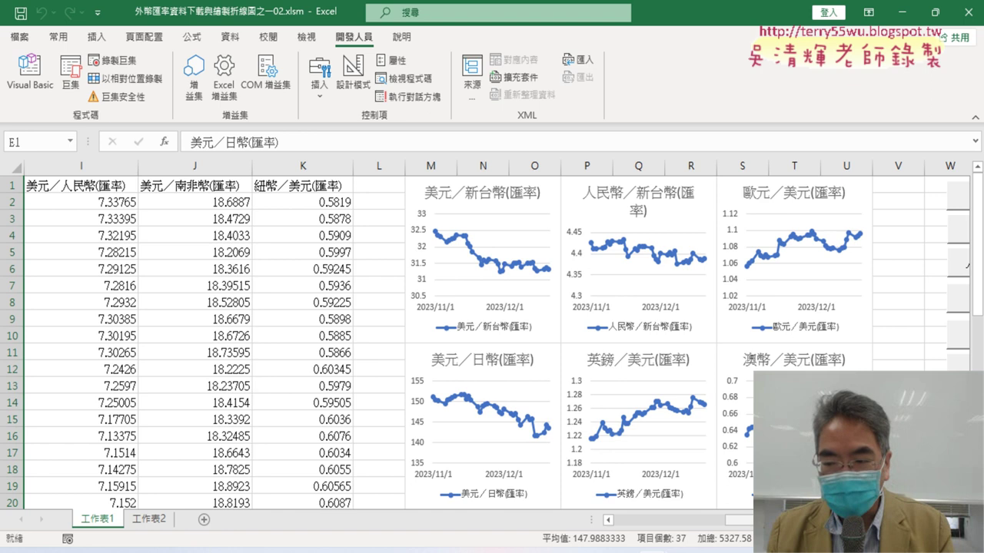
{"action": "scroll", "coordinate": [495, 334], "scroll_direction": "right", "scroll_amount": 1}
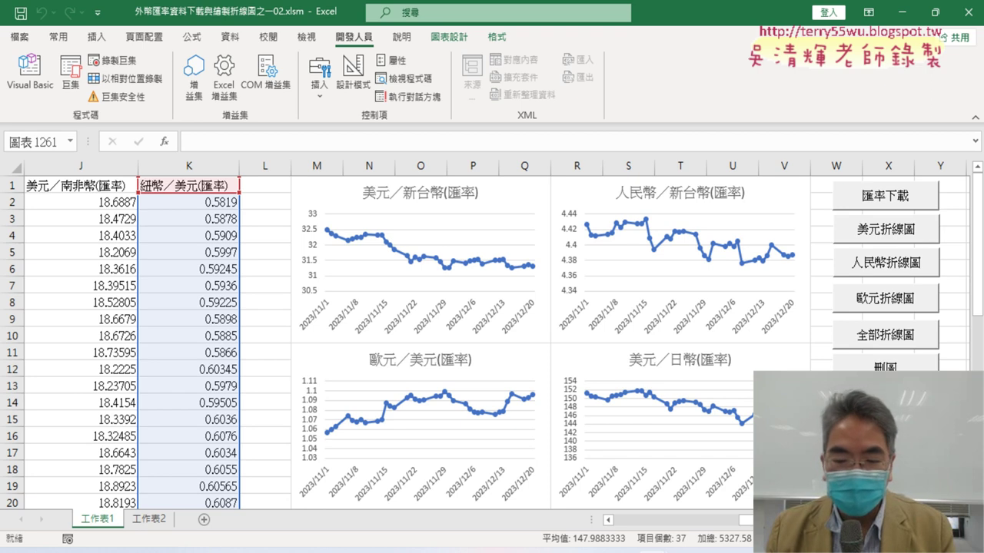
{"action": "mouse_move", "coordinate": [620, 547]}
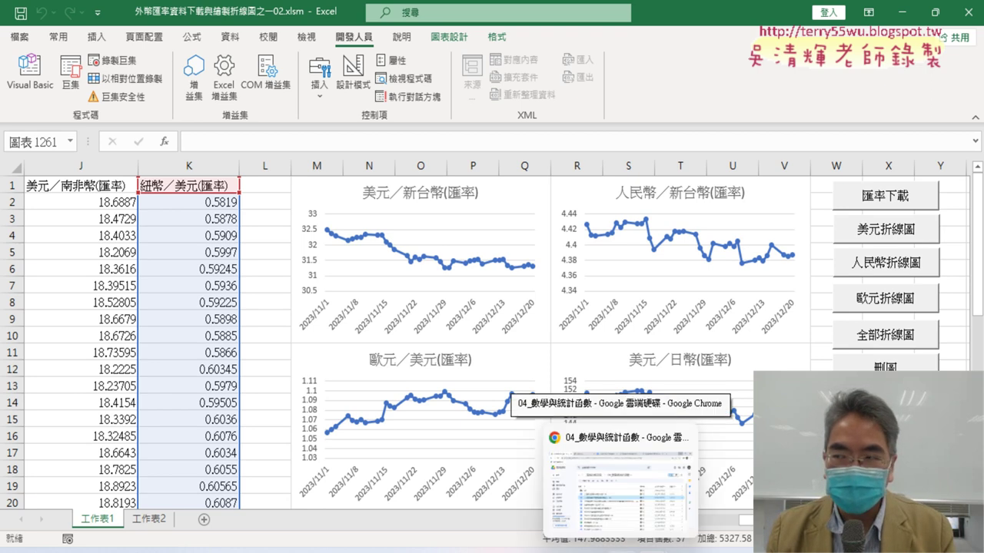
{"action": "left_click", "coordinate": [42, 94]}
{"action": "scroll", "coordinate": [498, 299], "scroll_direction": "up", "scroll_amount": 10}
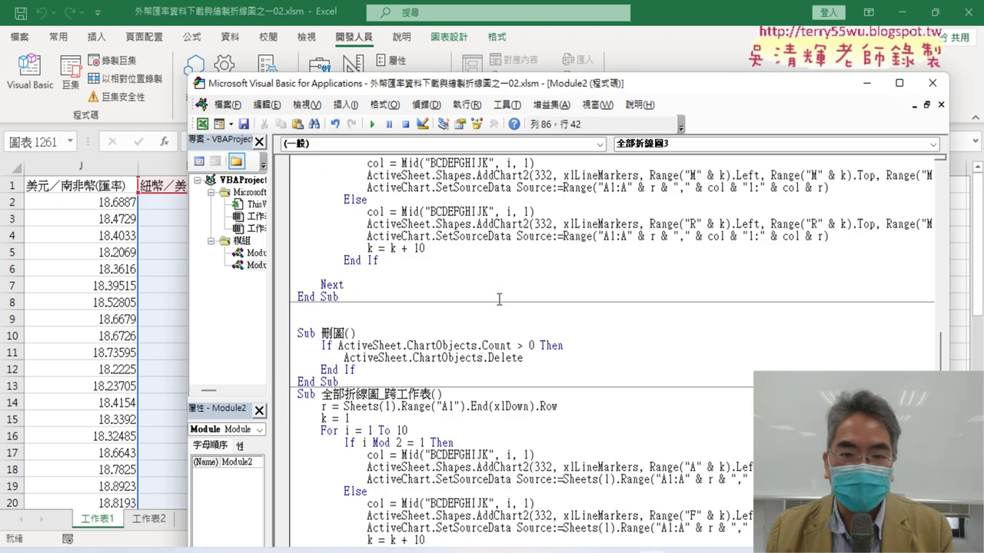
{"action": "scroll", "coordinate": [499, 299], "scroll_direction": "up", "scroll_amount": 7}
{"action": "scroll", "coordinate": [499, 299], "scroll_direction": "up", "scroll_amount": 7}
{"action": "scroll", "coordinate": [499, 297], "scroll_direction": "up", "scroll_amount": 7}
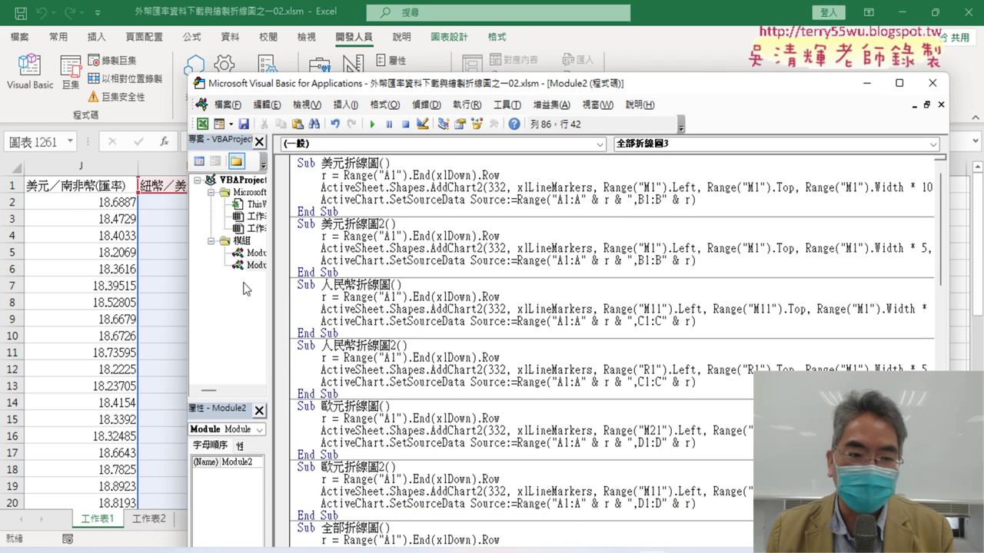
{"action": "key", "text": "alt+F11"}
{"action": "left_click_drag", "start_coordinate": [746, 520], "coordinate": [653, 521]}
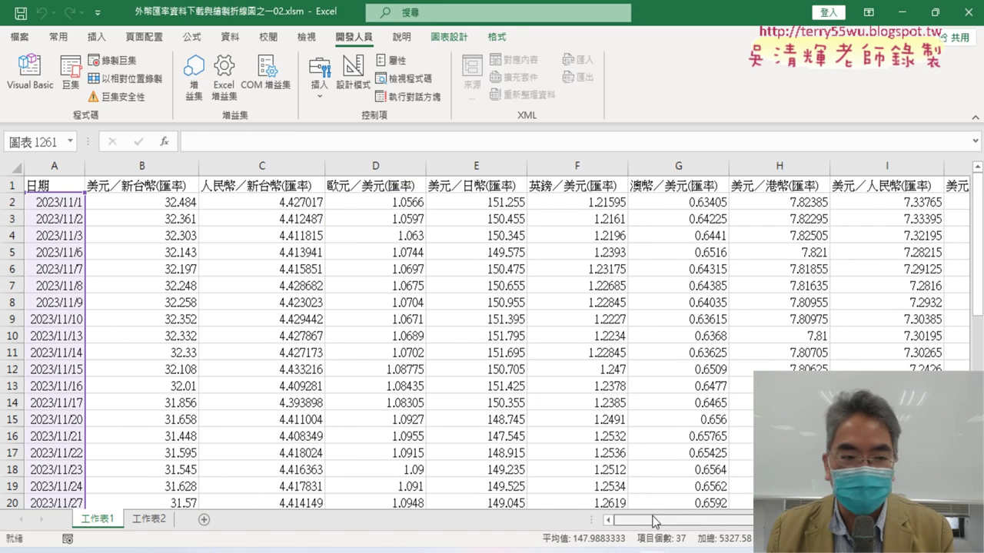
{"action": "left_click", "coordinate": [54, 166]}
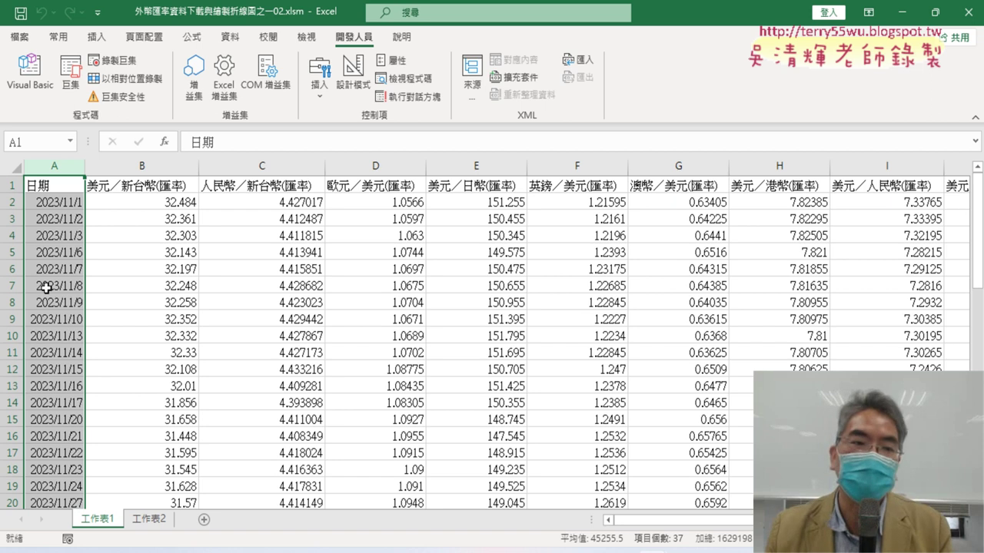
{"action": "left_click", "coordinate": [12, 186]}
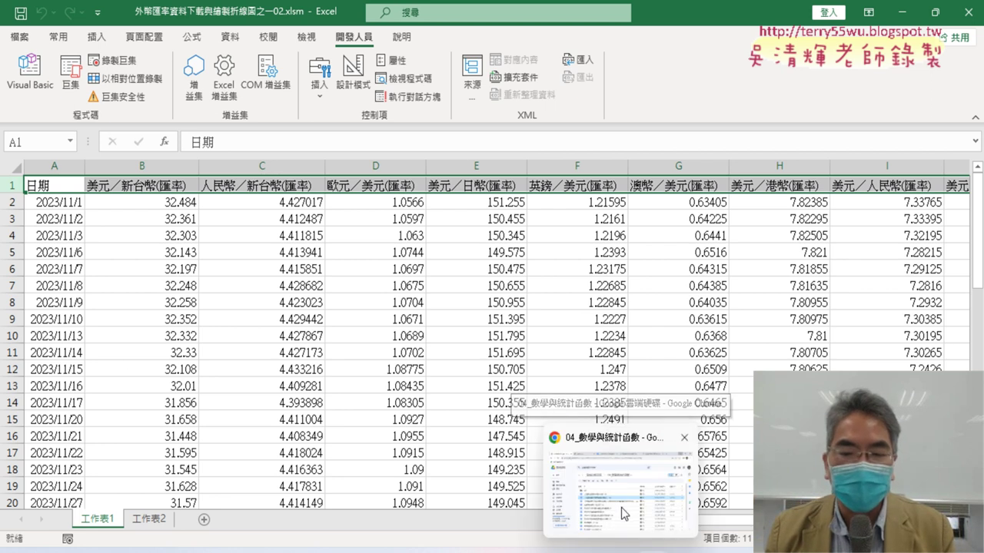
Step: Bring Chrome forward and go to the top of the exchange-rate notes Google Doc
{"action": "left_click", "coordinate": [624, 512]}
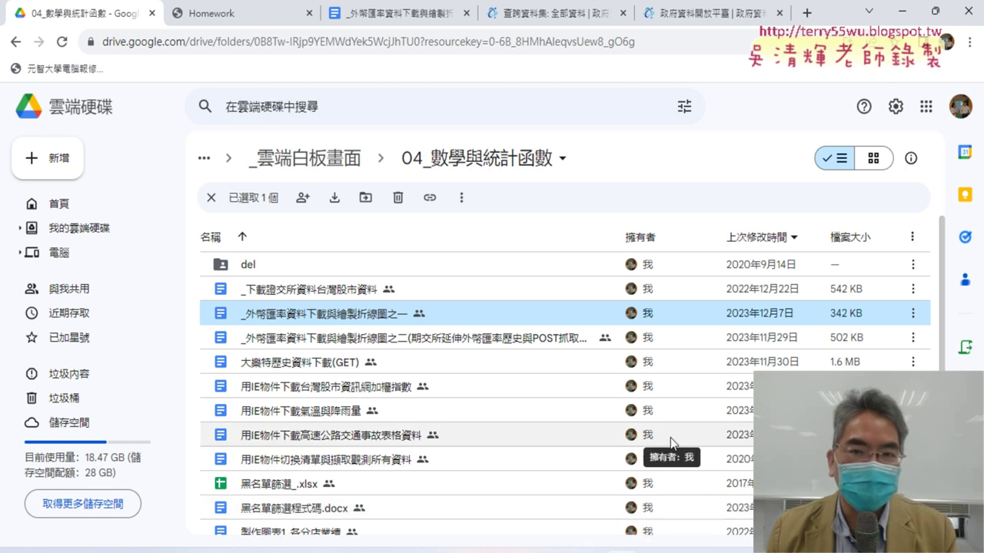
{"action": "left_click", "coordinate": [430, 14]}
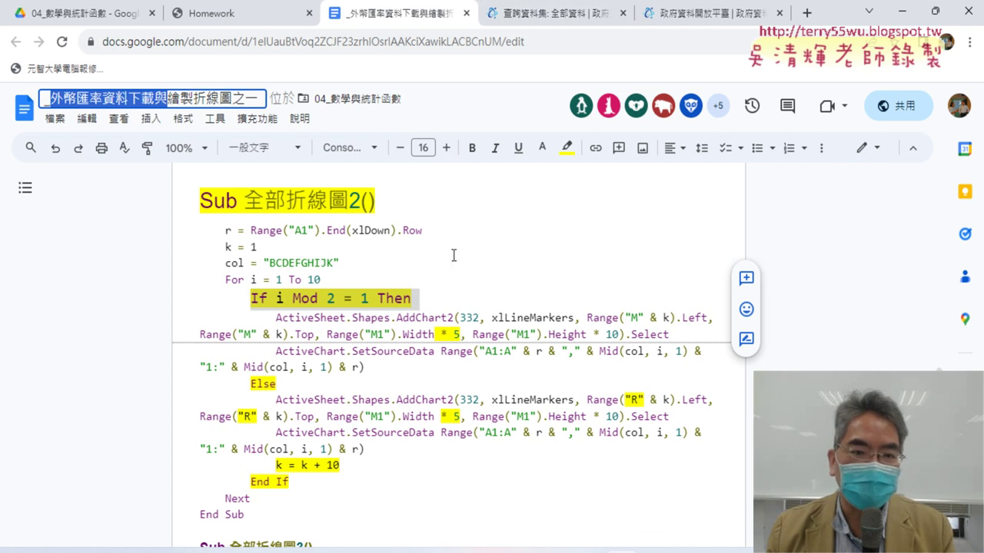
{"action": "left_click", "coordinate": [614, 279]}
{"action": "key", "text": "ctrl+Home"}
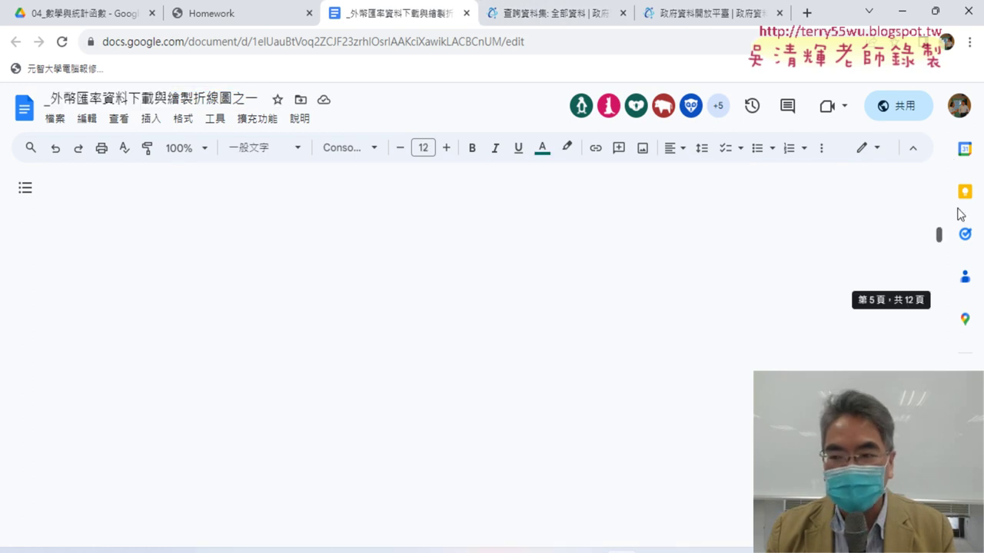
Step: Open the notes' data.gov.tw 每日外幣參考匯率 link in a new tab
{"action": "scroll", "coordinate": [362, 238], "scroll_direction": "down", "scroll_amount": 4}
{"action": "scroll", "coordinate": [330, 242], "scroll_direction": "down", "scroll_amount": 3}
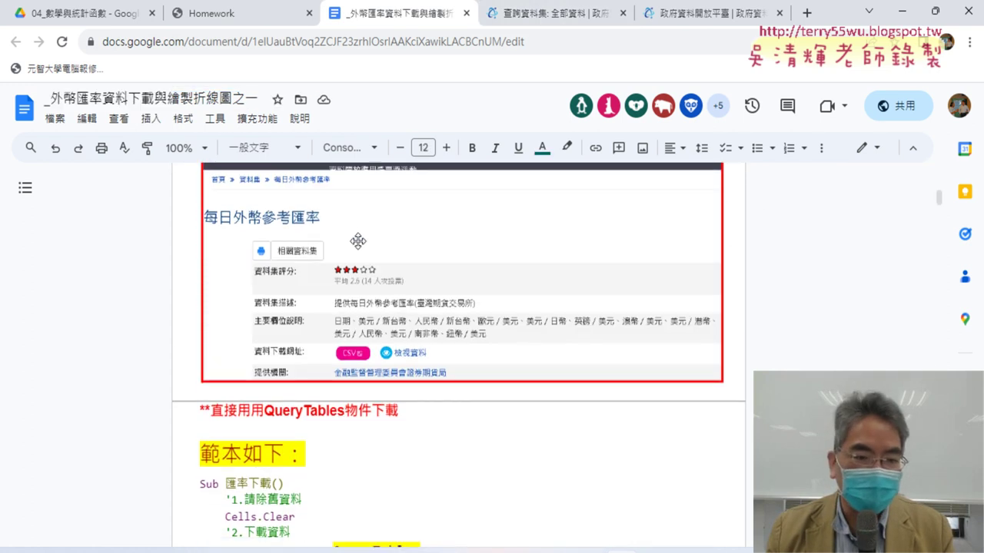
{"action": "scroll", "coordinate": [297, 247], "scroll_direction": "up", "scroll_amount": 2}
{"action": "left_click", "coordinate": [284, 262]}
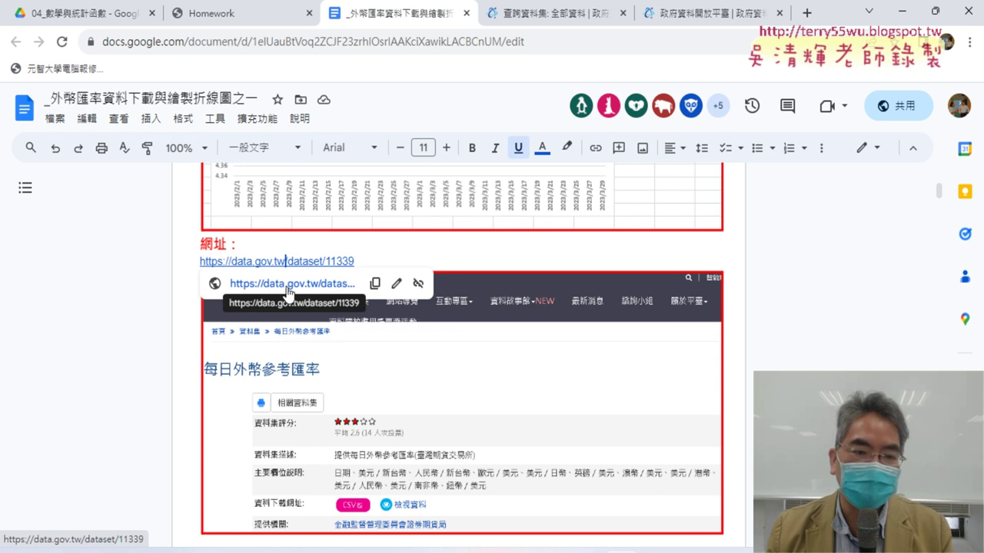
{"action": "left_click", "coordinate": [287, 286]}
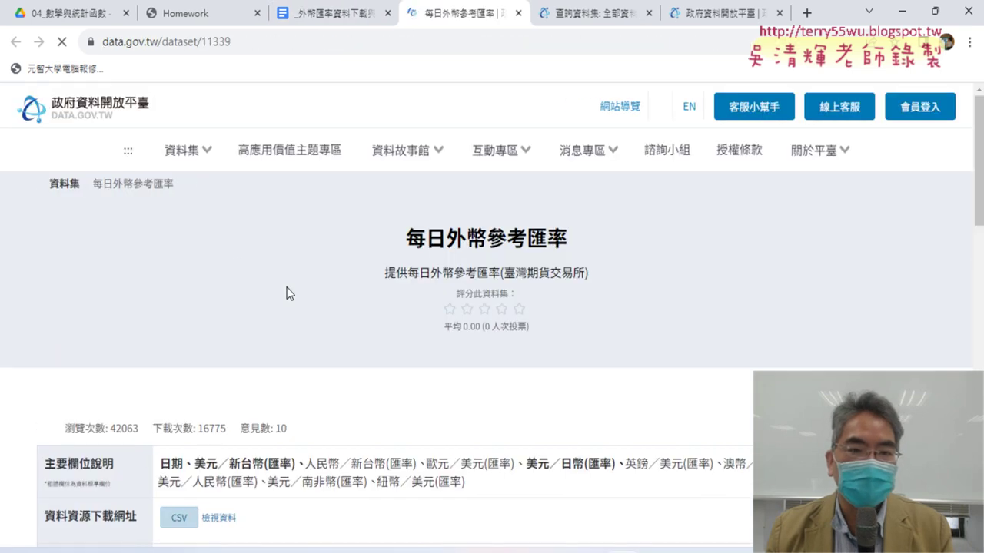
Step: Go to the data.gov.tw homepage and browse the 婚姻 category datasets
{"action": "left_click", "coordinate": [105, 110]}
{"action": "scroll", "coordinate": [2, 215], "scroll_direction": "down", "scroll_amount": 3}
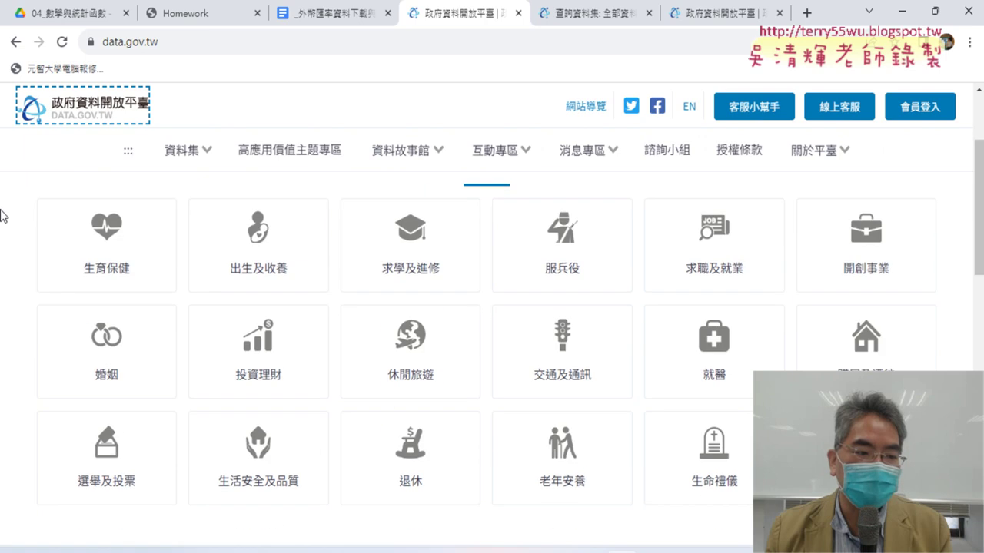
{"action": "scroll", "coordinate": [3, 219], "scroll_direction": "up", "scroll_amount": 1}
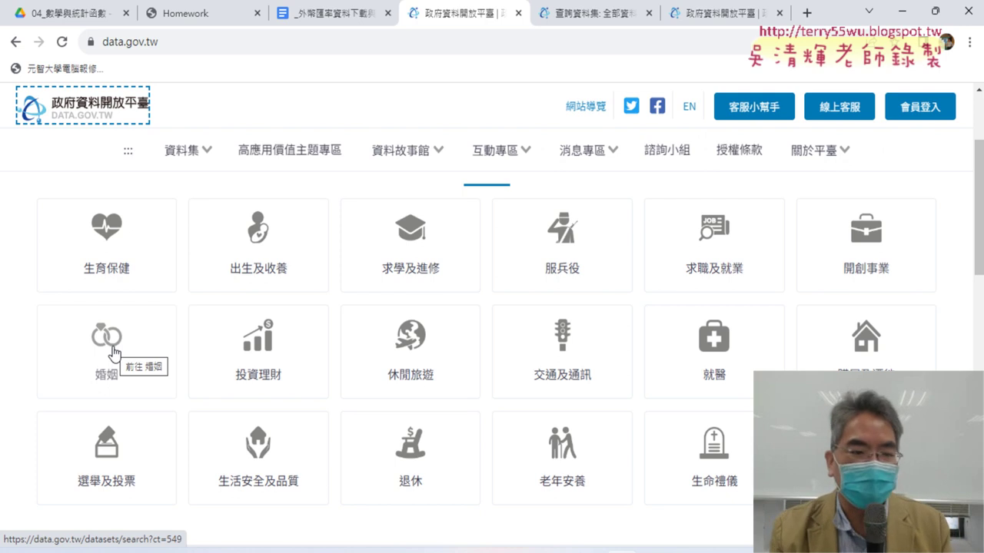
{"action": "left_click", "coordinate": [114, 341]}
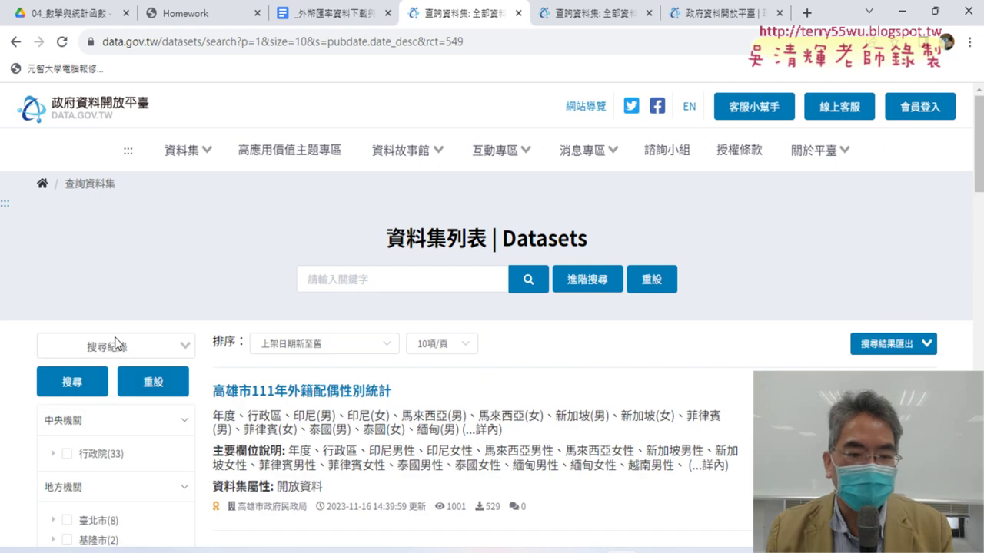
{"action": "scroll", "coordinate": [175, 254], "scroll_direction": "down", "scroll_amount": 2}
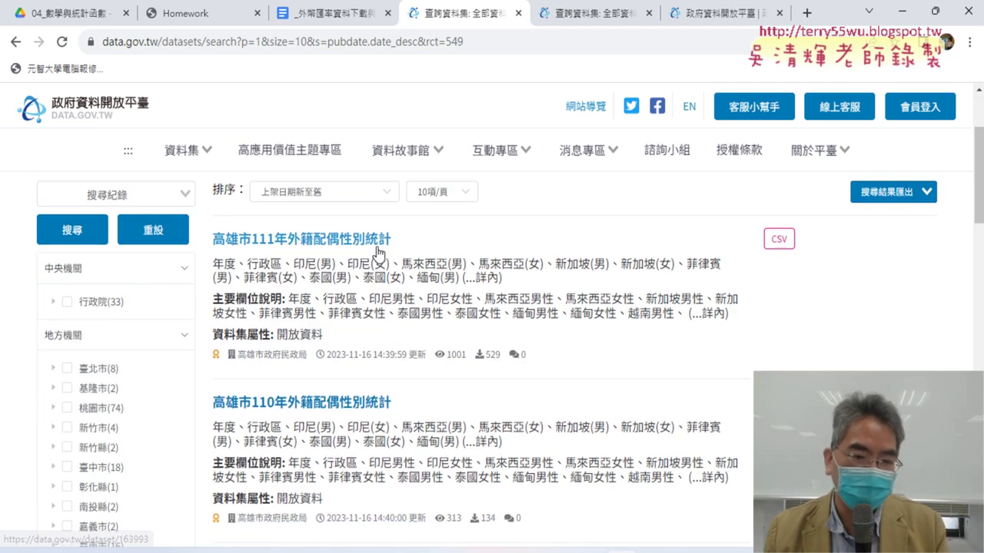
{"action": "scroll", "coordinate": [386, 407], "scroll_direction": "up", "scroll_amount": 1}
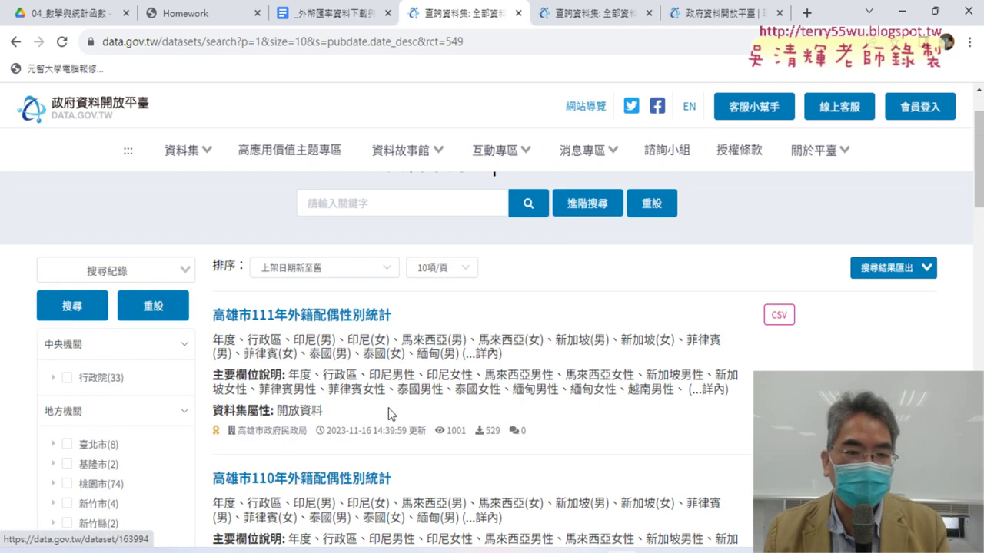
Step: Sort by 瀏覽次數多至少 and highlight the top dataset 桃園市各區結婚統計 and its monthly columns
{"action": "left_click", "coordinate": [369, 271]}
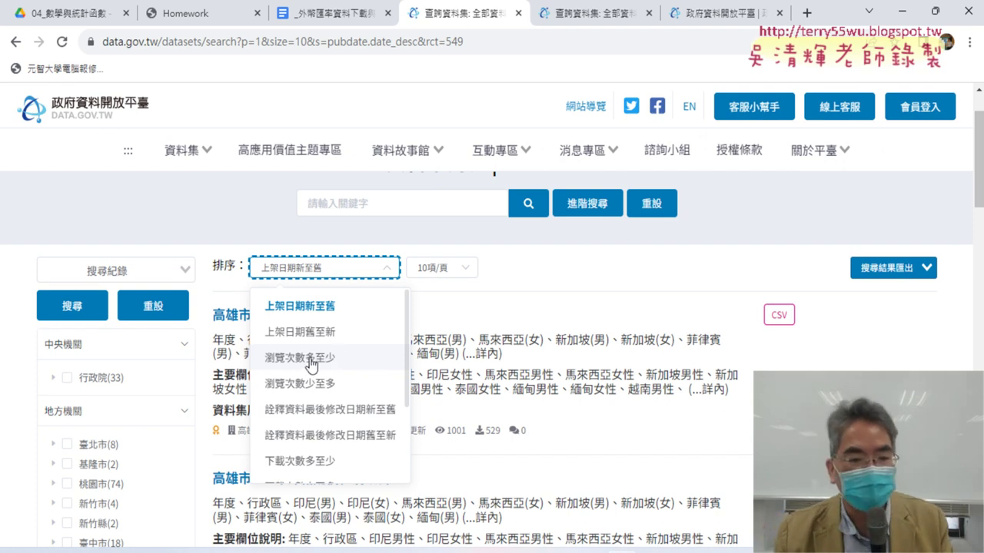
{"action": "left_click", "coordinate": [312, 359]}
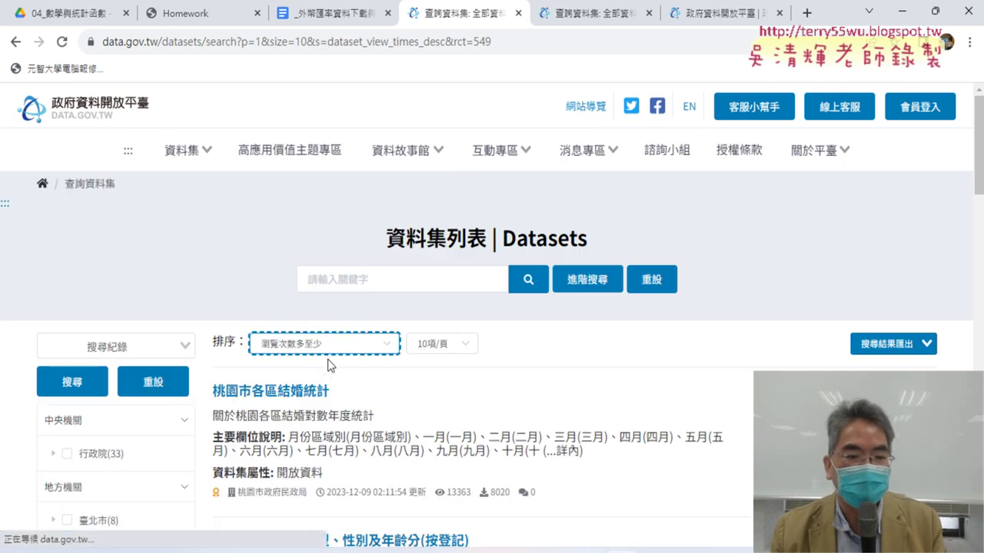
{"action": "scroll", "coordinate": [538, 307], "scroll_direction": "down", "scroll_amount": 2}
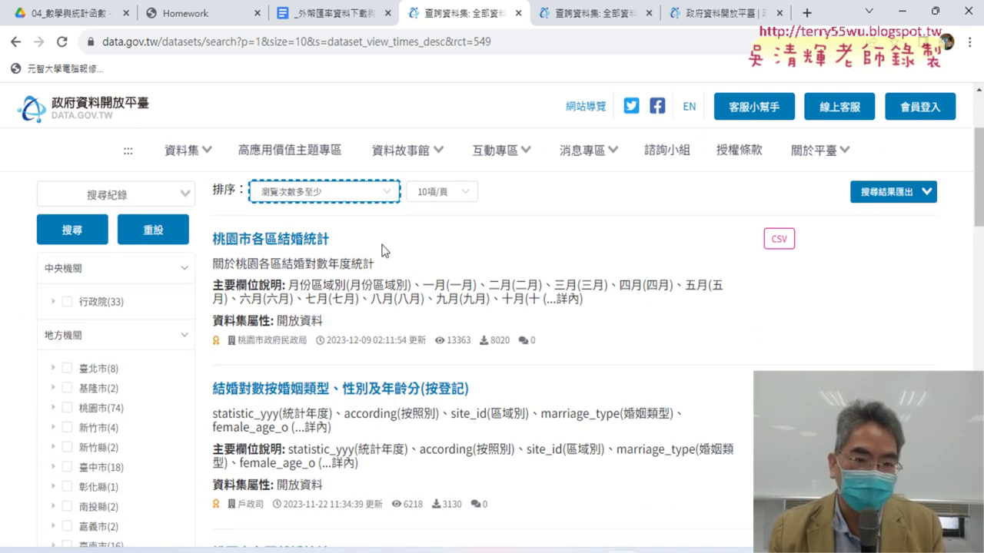
{"action": "left_click_drag", "start_coordinate": [332, 239], "coordinate": [213, 239]}
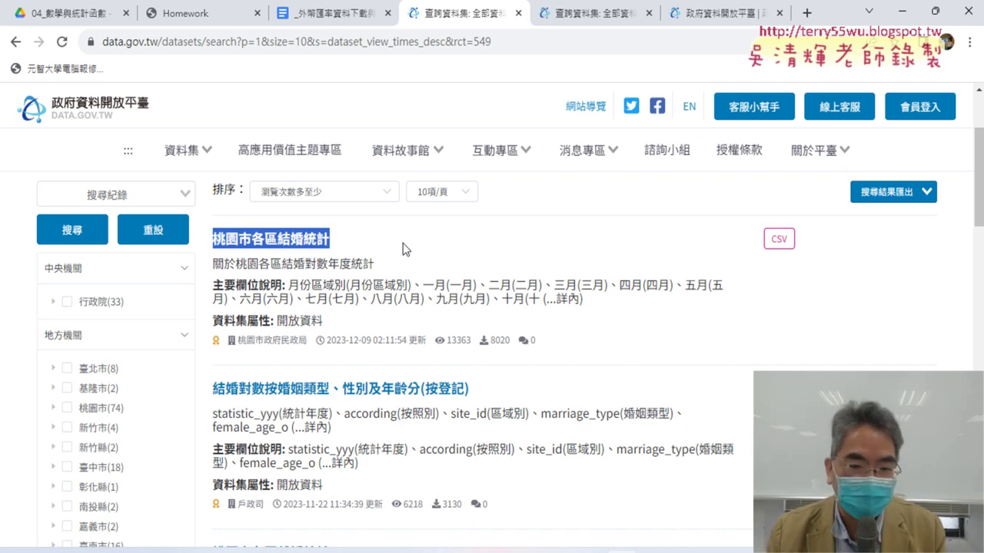
{"action": "left_click_drag", "start_coordinate": [422, 282], "coordinate": [528, 300]}
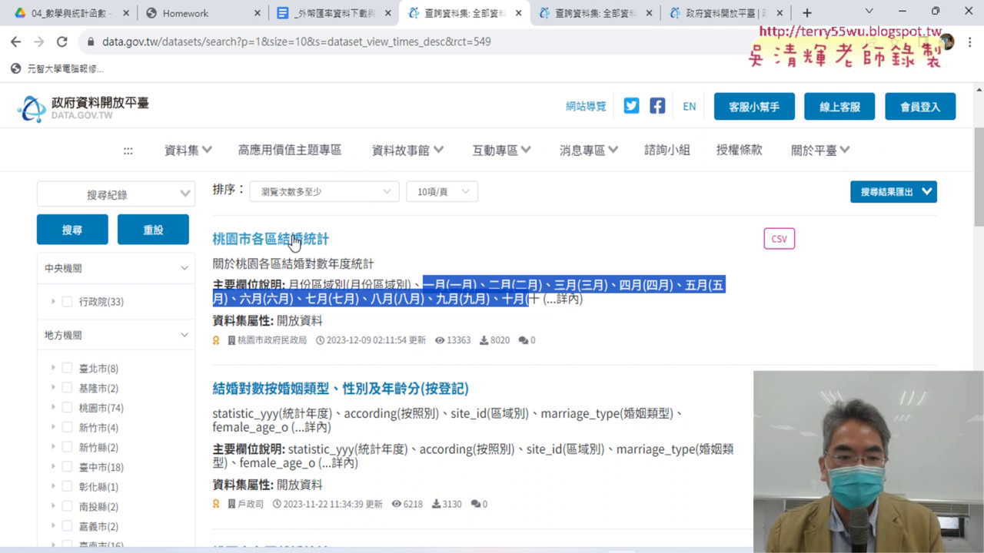
{"action": "left_click_drag", "start_coordinate": [212, 238], "coordinate": [331, 241]}
Step: Open 桃園市各區結婚統計 and locate the 110年結婚對數 resource in its CSV list
{"action": "left_click", "coordinate": [323, 239]}
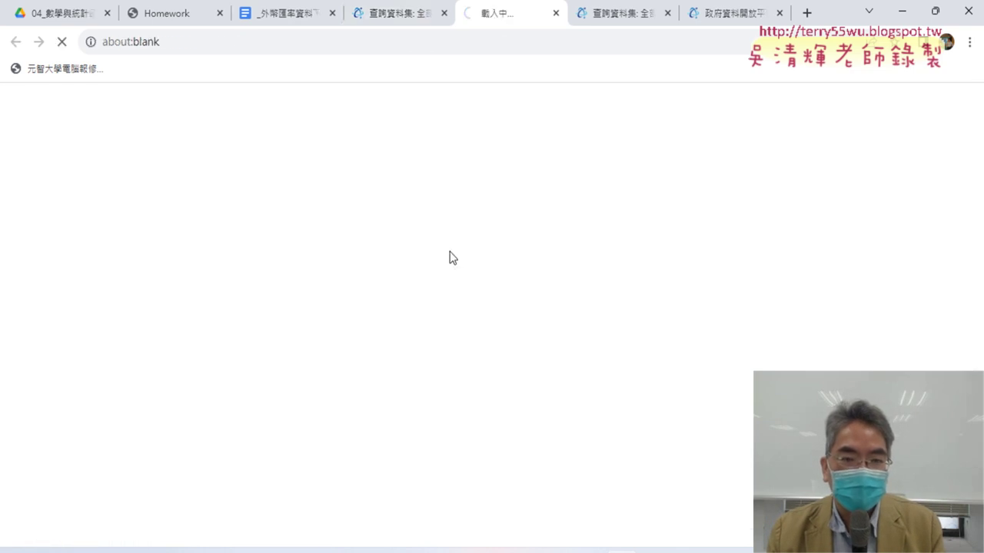
{"action": "scroll", "coordinate": [452, 257], "scroll_direction": "down", "scroll_amount": 3}
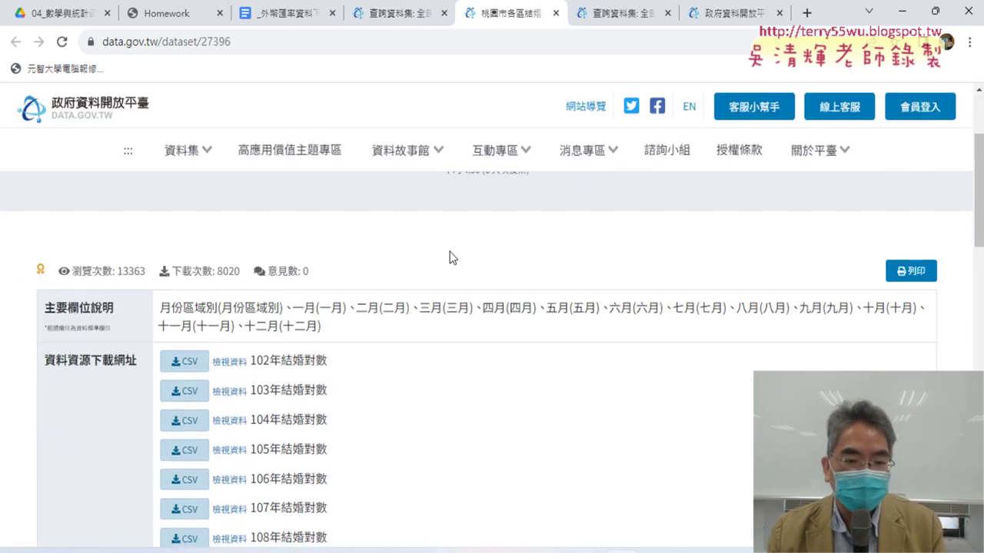
{"action": "scroll", "coordinate": [452, 257], "scroll_direction": "down", "scroll_amount": 2}
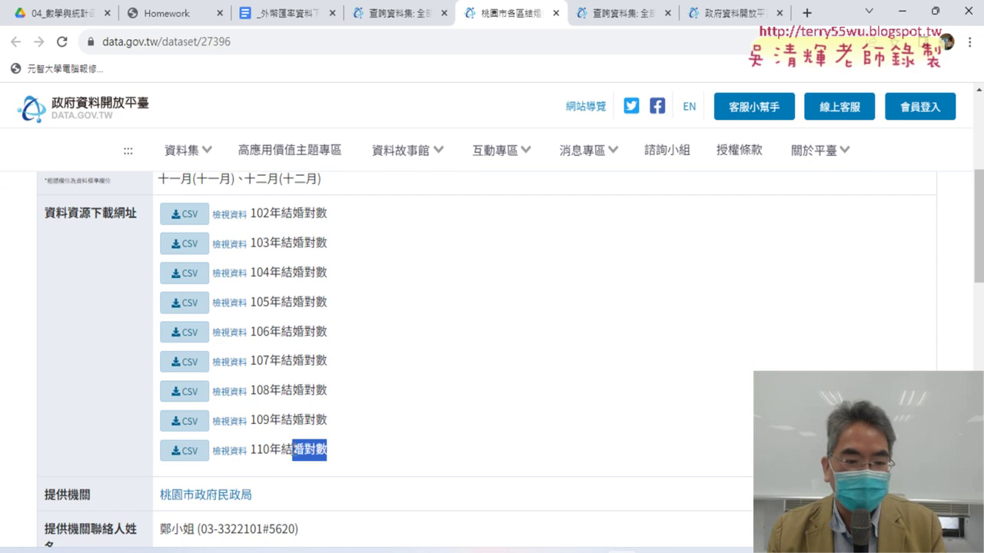
{"action": "left_click_drag", "start_coordinate": [292, 450], "coordinate": [184, 451]}
{"action": "left_click_drag", "start_coordinate": [328, 213], "coordinate": [249, 213]}
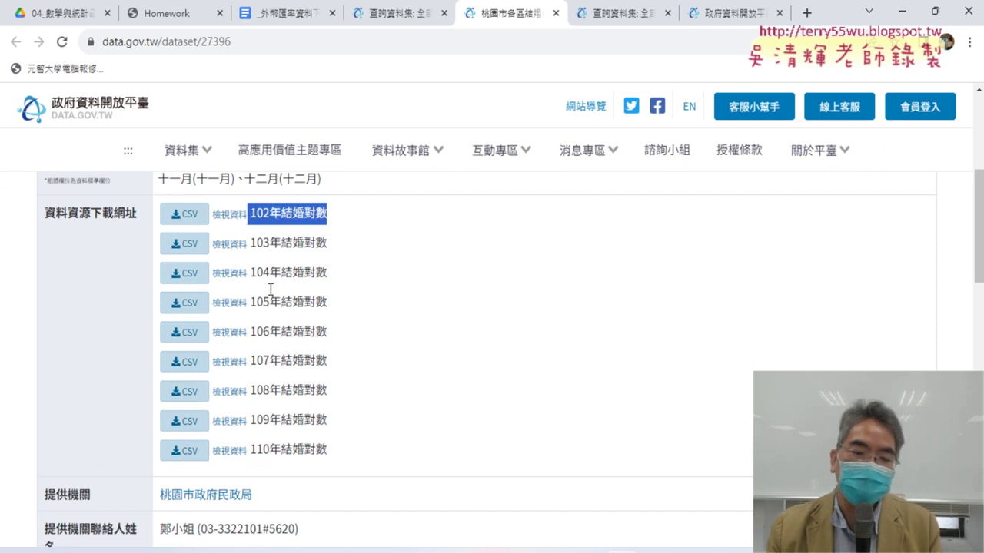
{"action": "left_click_drag", "start_coordinate": [329, 450], "coordinate": [247, 455]}
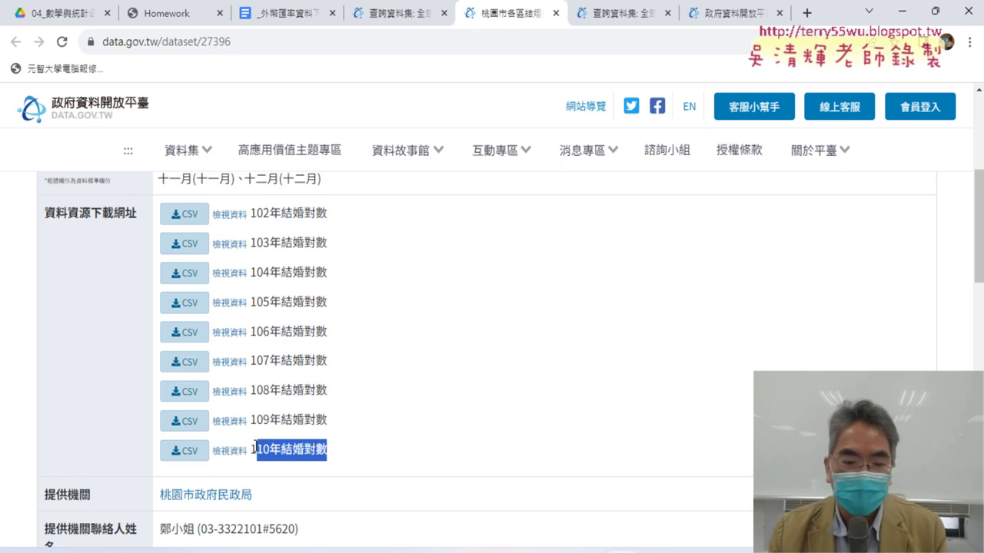
{"action": "left_click_drag", "start_coordinate": [254, 449], "coordinate": [249, 449]}
Step: View the 110年結婚對數 details, highlighting its download URL and UTF-8 encoding
{"action": "left_click", "coordinate": [228, 452]}
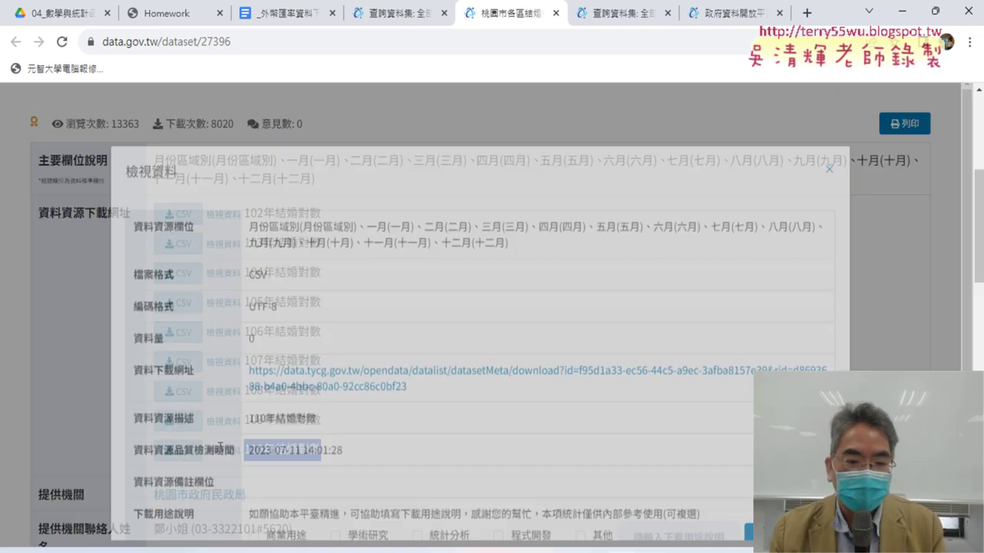
{"action": "scroll", "coordinate": [398, 307], "scroll_direction": "down", "scroll_amount": 2}
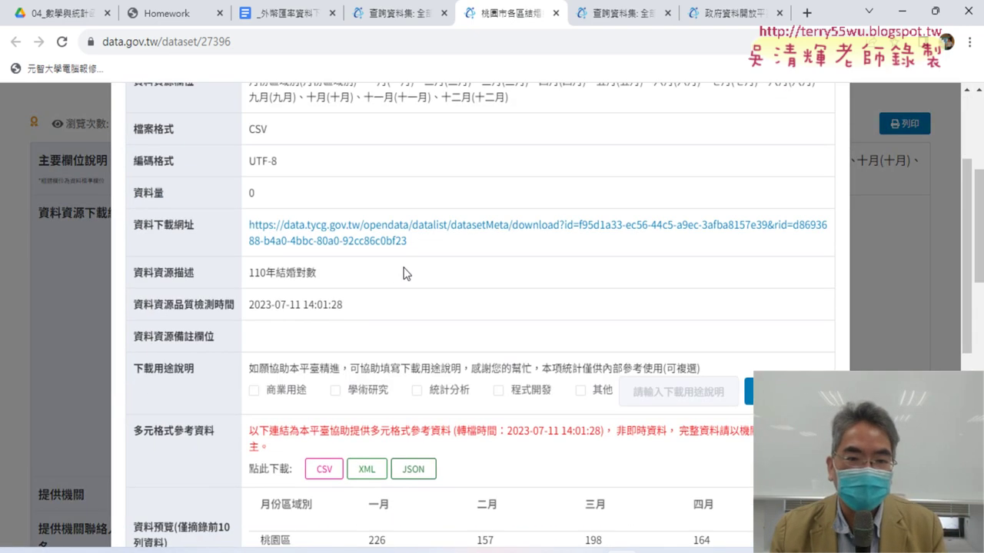
{"action": "scroll", "coordinate": [394, 280], "scroll_direction": "up", "scroll_amount": 1}
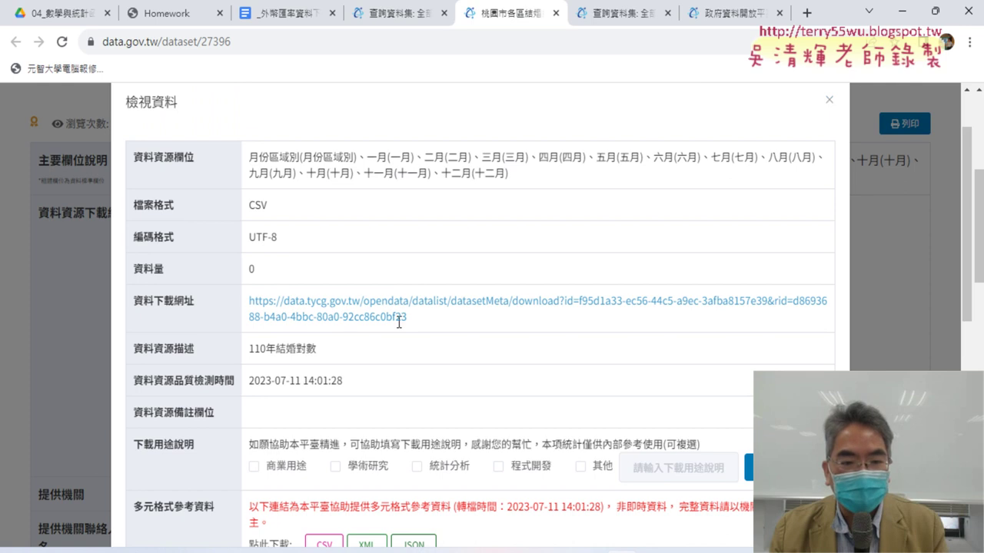
{"action": "left_click_drag", "start_coordinate": [407, 319], "coordinate": [248, 301]}
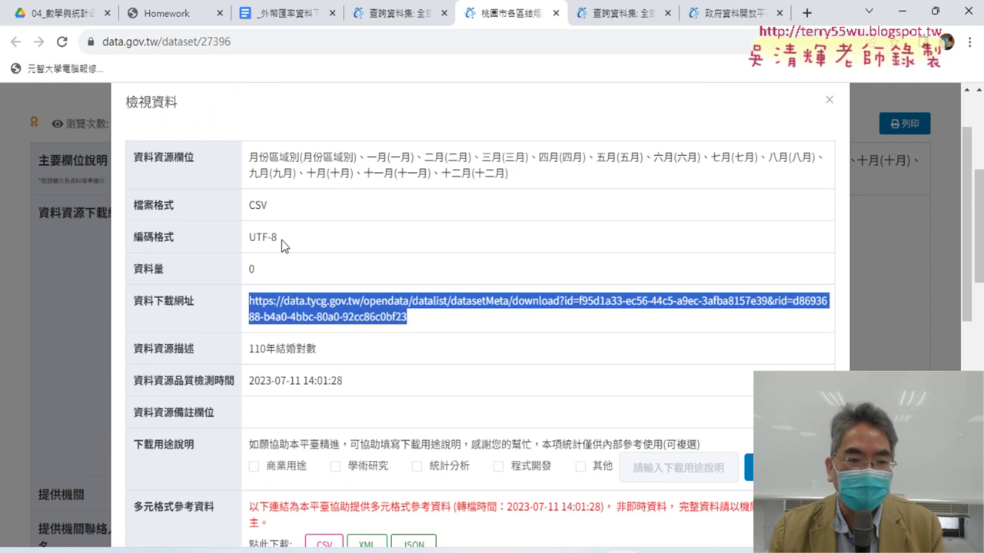
{"action": "left_click_drag", "start_coordinate": [281, 239], "coordinate": [244, 241]}
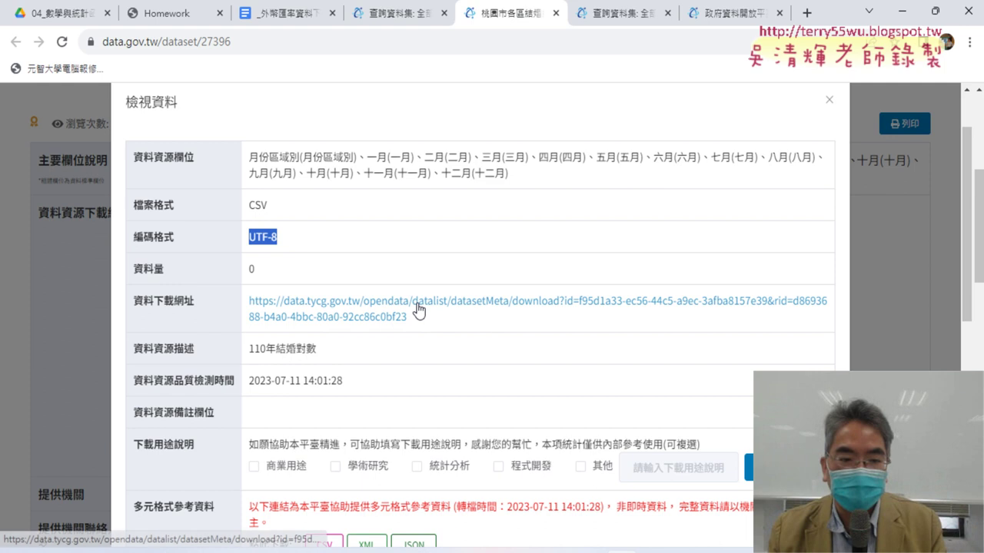
{"action": "mouse_move", "coordinate": [667, 550]}
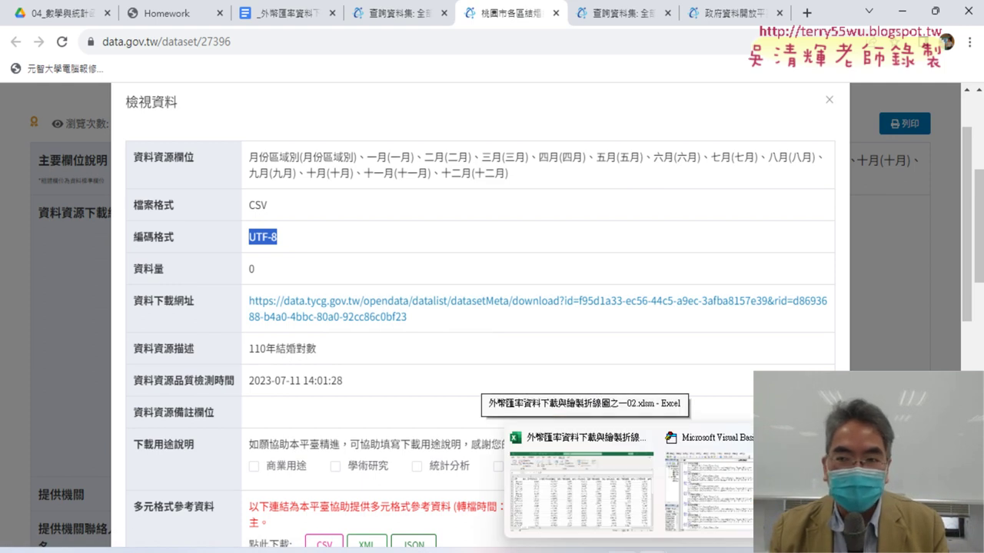
Step: Close the data preview and highlight the 桃園市各區結婚統計 dataset title
{"action": "left_click", "coordinate": [594, 521]}
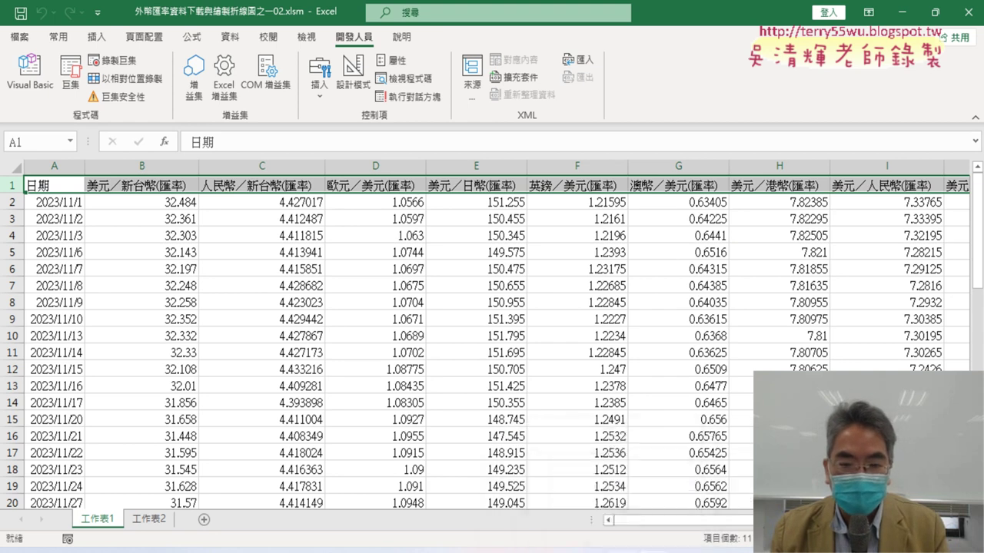
{"action": "left_click", "coordinate": [646, 396]}
{"action": "left_click", "coordinate": [897, 306]}
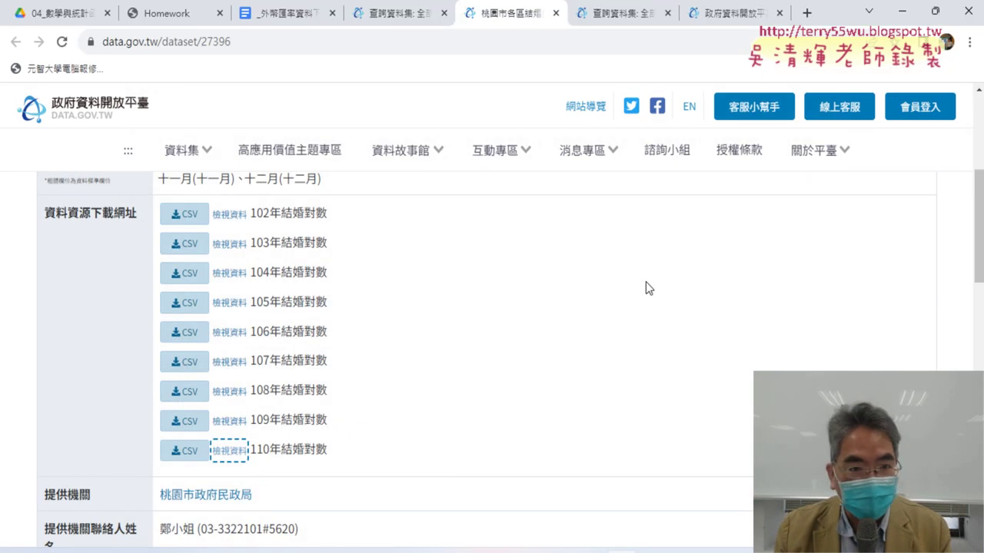
{"action": "scroll", "coordinate": [646, 288], "scroll_direction": "up", "scroll_amount": 3}
{"action": "scroll", "coordinate": [597, 284], "scroll_direction": "up", "scroll_amount": 1}
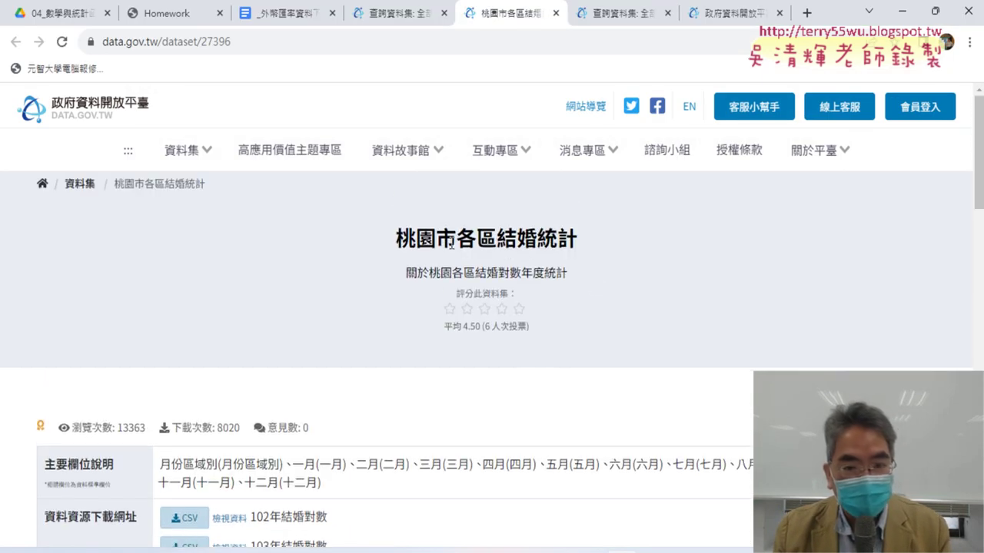
{"action": "left_click_drag", "start_coordinate": [391, 242], "coordinate": [573, 253]}
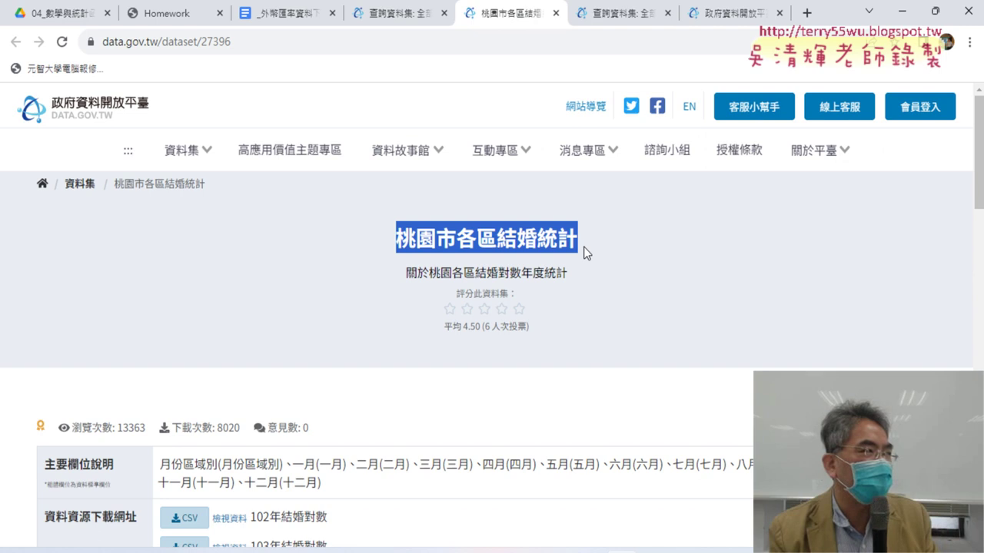
Step: Fetch the 110年結婚對數 CSV, then switch back to the exchange-rate Excel workbook
{"action": "scroll", "coordinate": [584, 247], "scroll_direction": "down", "scroll_amount": 4}
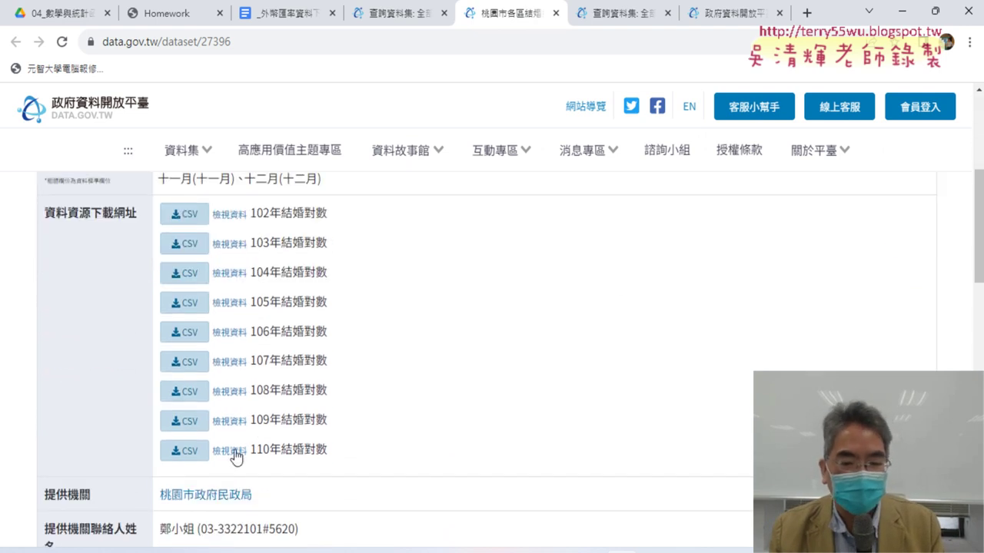
{"action": "left_click", "coordinate": [180, 451]}
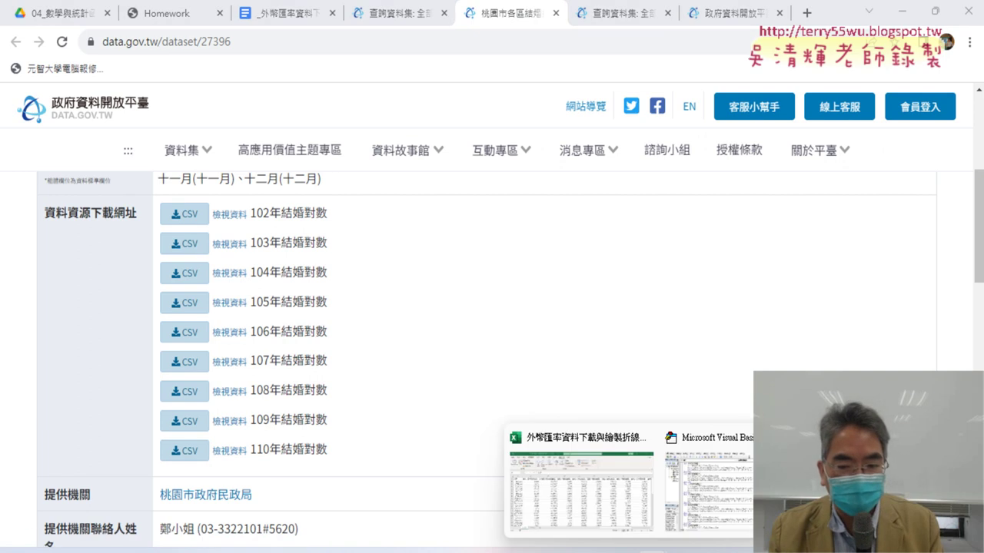
{"action": "mouse_move", "coordinate": [615, 548]}
{"action": "left_click", "coordinate": [607, 505]}
Step: Create blank workbook 活頁簿3 from File and show the 開發人員 ribbon tab
{"action": "left_click", "coordinate": [447, 340]}
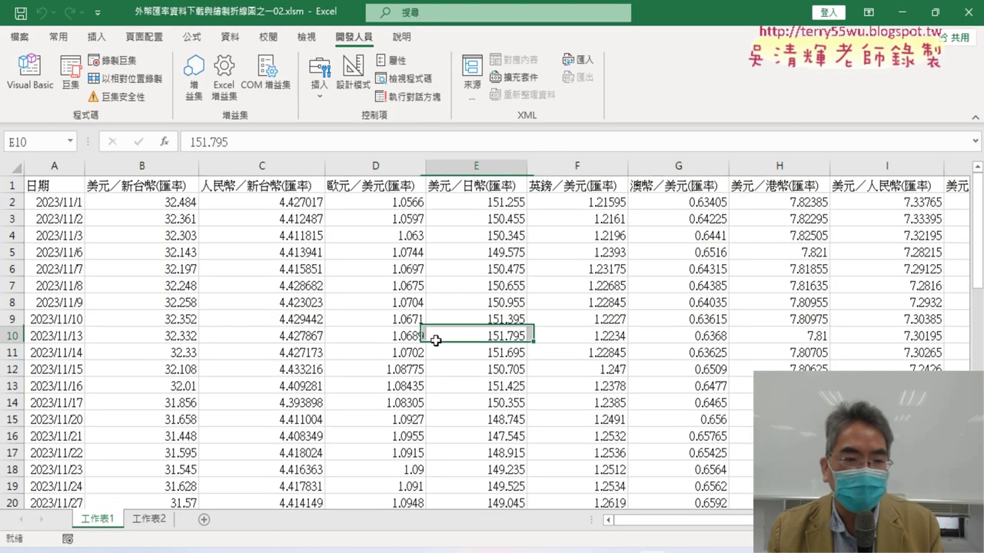
{"action": "left_click", "coordinate": [20, 38]}
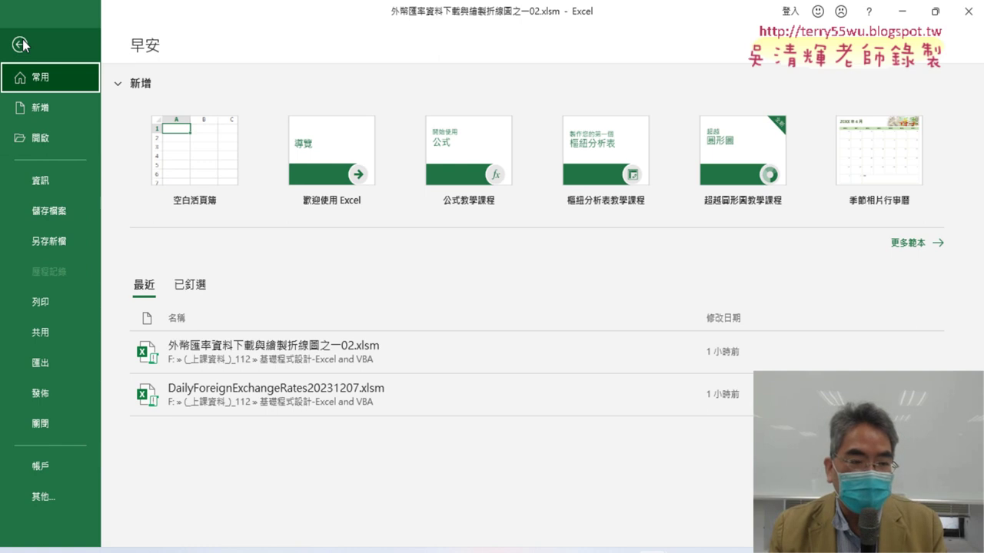
{"action": "left_click", "coordinate": [202, 159]}
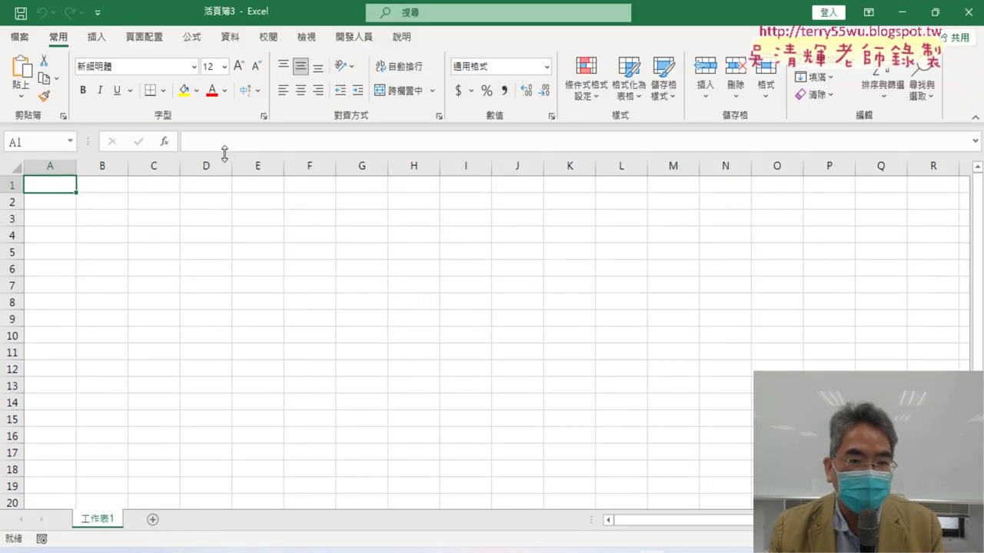
{"action": "mouse_move", "coordinate": [649, 550]}
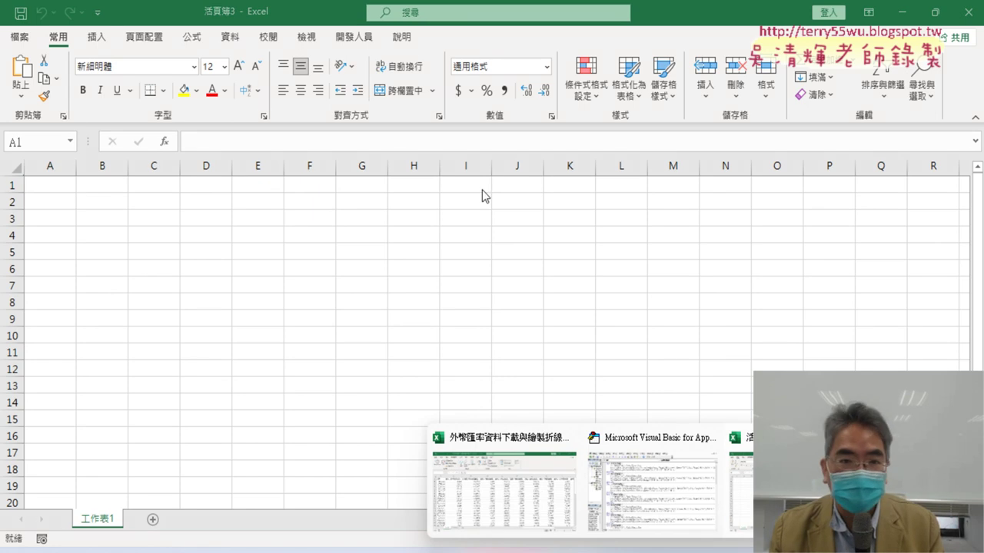
{"action": "left_click", "coordinate": [366, 46]}
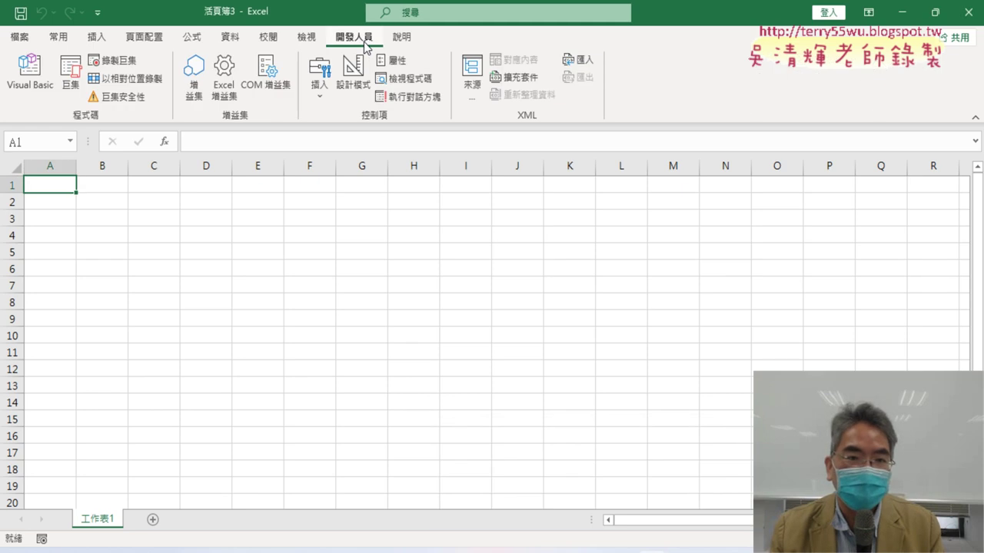
Step: Open the Visual Basic editor and arrange its window and project tree pane
{"action": "left_click", "coordinate": [42, 93]}
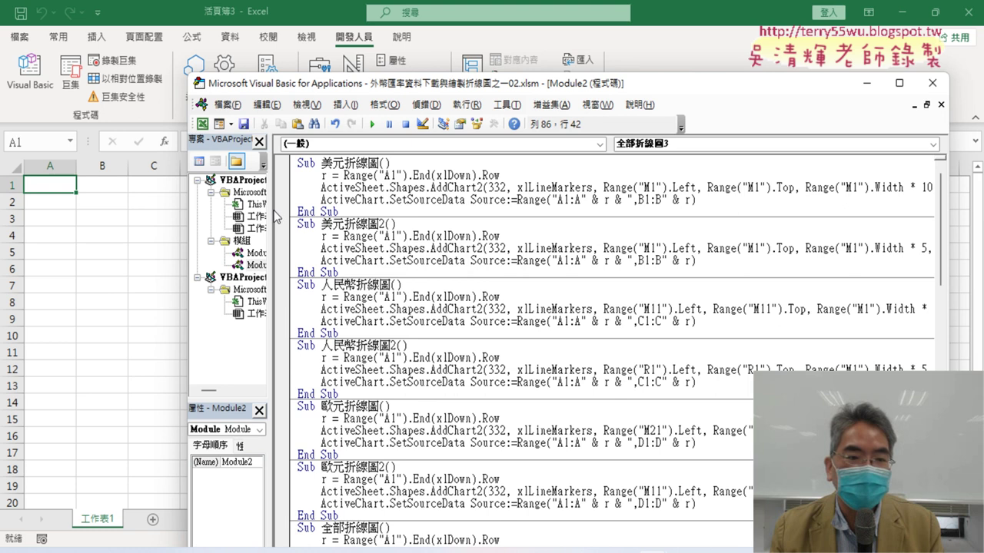
{"action": "left_click_drag", "start_coordinate": [270, 213], "coordinate": [366, 210]}
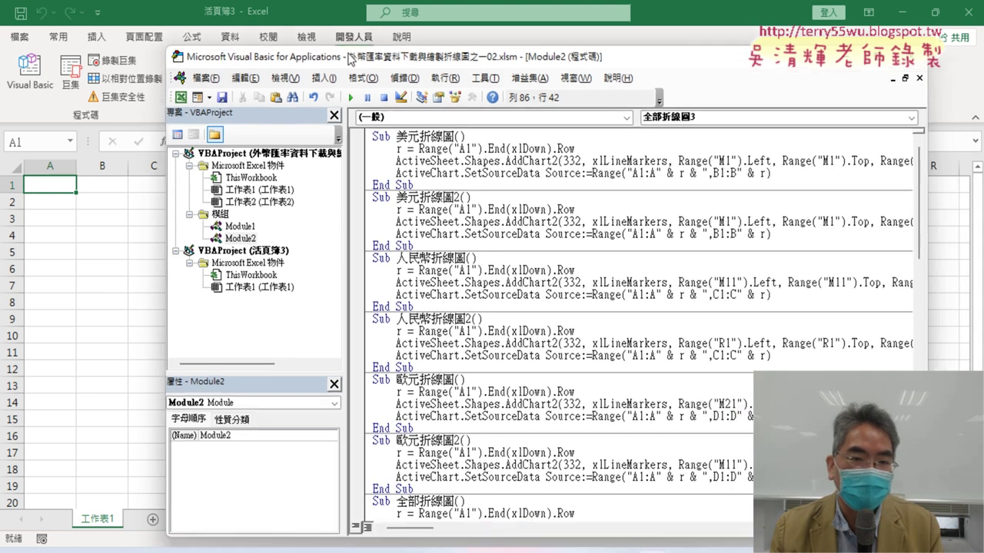
{"action": "left_click_drag", "start_coordinate": [371, 91], "coordinate": [278, 19]}
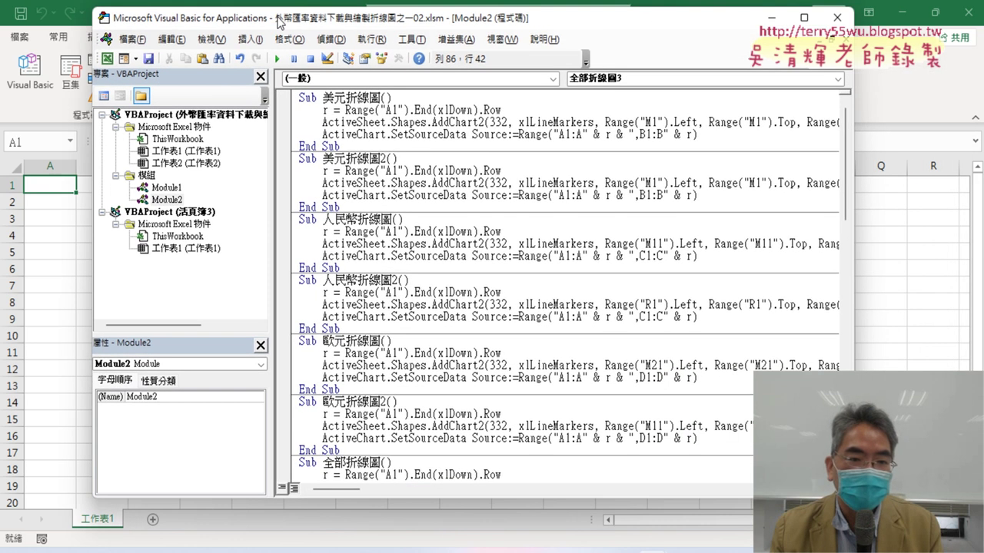
{"action": "left_click", "coordinate": [152, 115]}
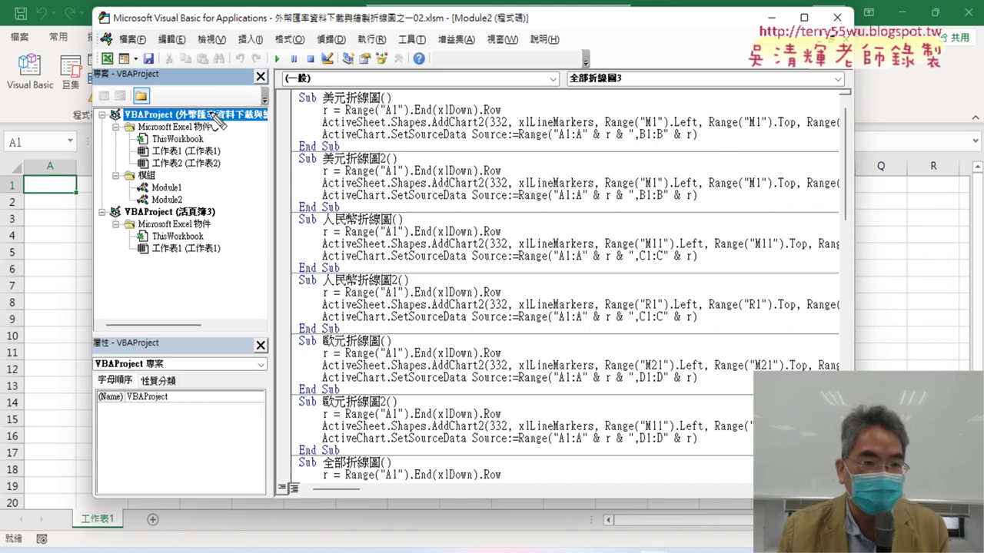
{"action": "mouse_move", "coordinate": [265, 107]}
{"action": "left_mouse_down"}
{"action": "mouse_move", "coordinate": [123, 102]}
{"action": "mouse_move", "coordinate": [269, 114]}
{"action": "left_mouse_up"}
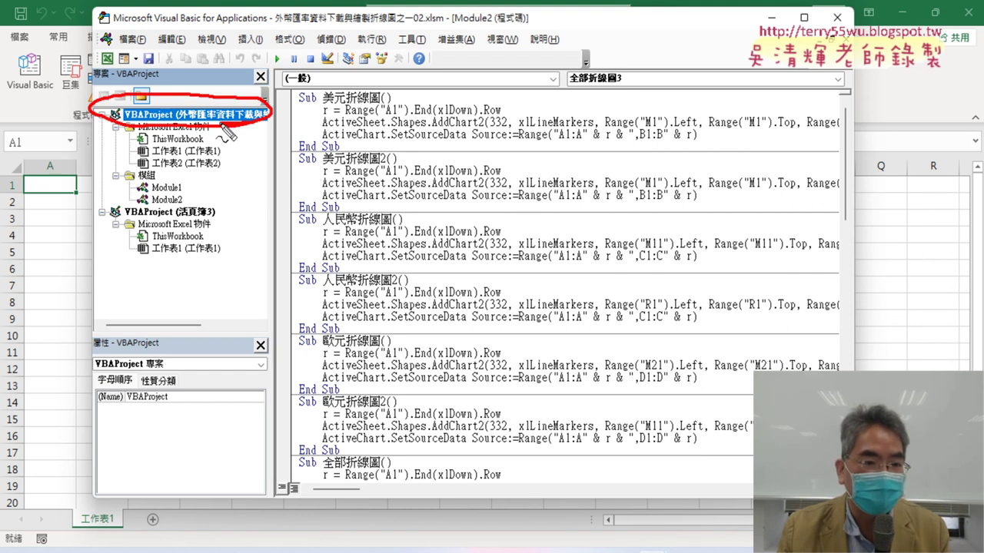
{"action": "mouse_move", "coordinate": [213, 219]}
{"action": "left_mouse_down"}
{"action": "mouse_move", "coordinate": [175, 221]}
{"action": "mouse_move", "coordinate": [187, 224]}
{"action": "left_mouse_up"}
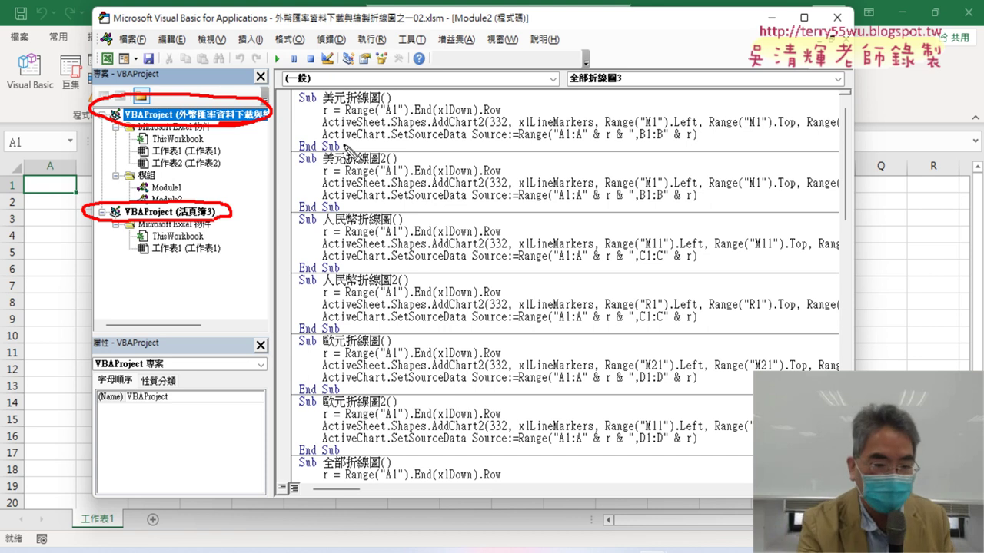
{"action": "key", "text": "Escape"}
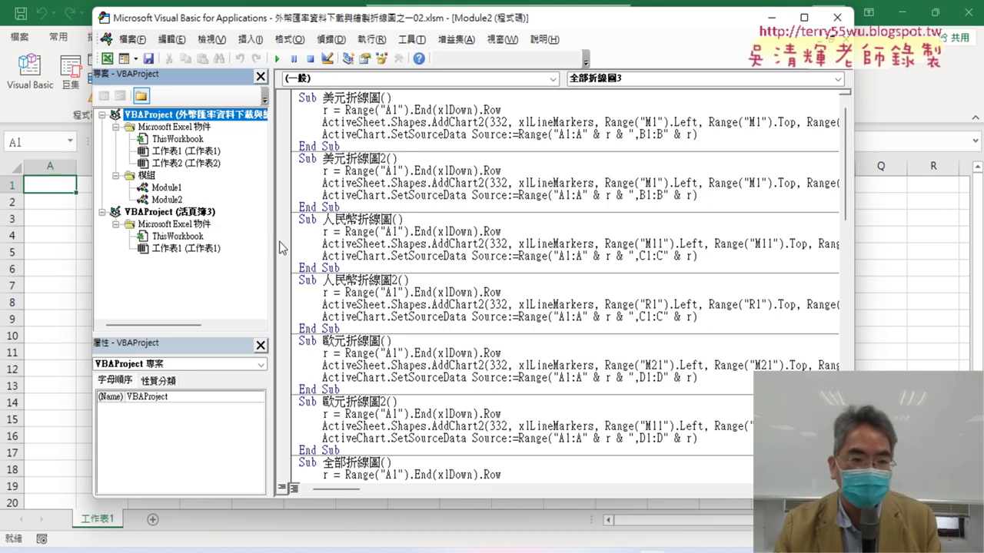
Step: Insert a new module into 活頁簿3 and open the exchange-rate workbook's Module1 code
{"action": "left_click", "coordinate": [176, 214]}
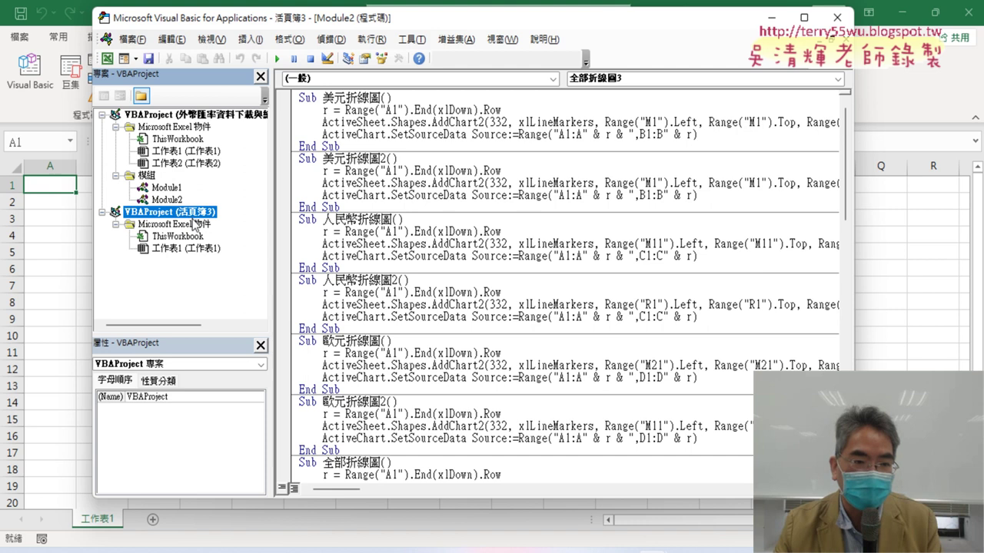
{"action": "left_click", "coordinate": [193, 249]}
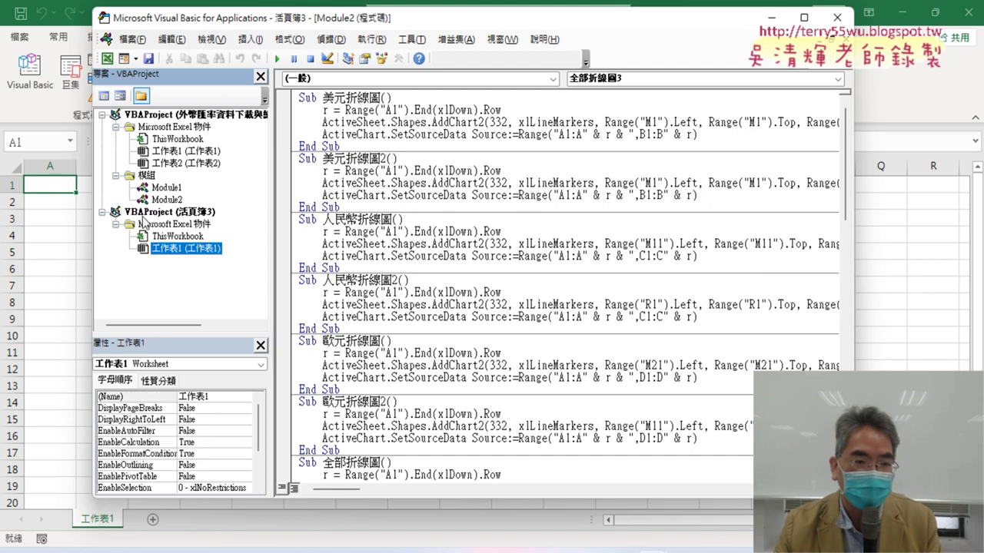
{"action": "right_click", "coordinate": [180, 250]}
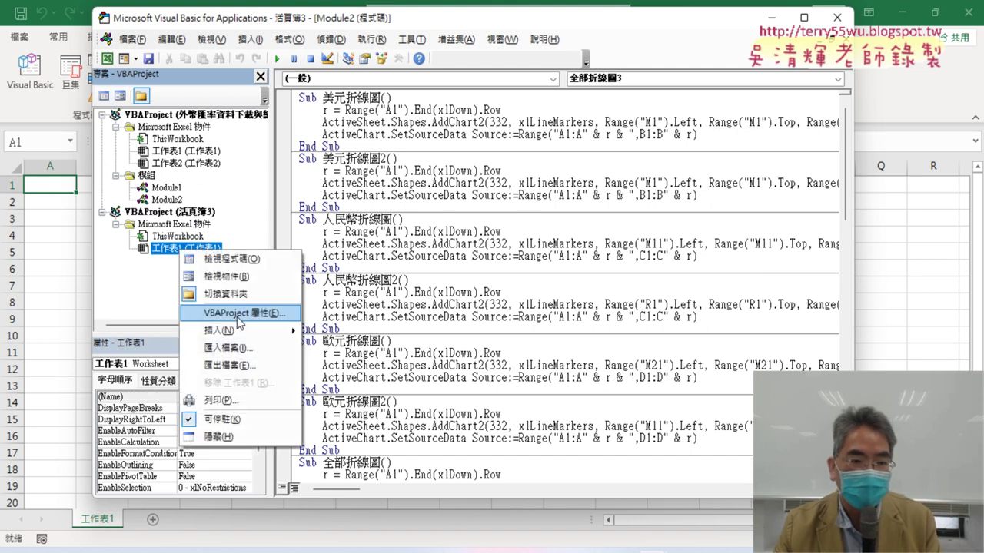
{"action": "mouse_move", "coordinate": [231, 331]}
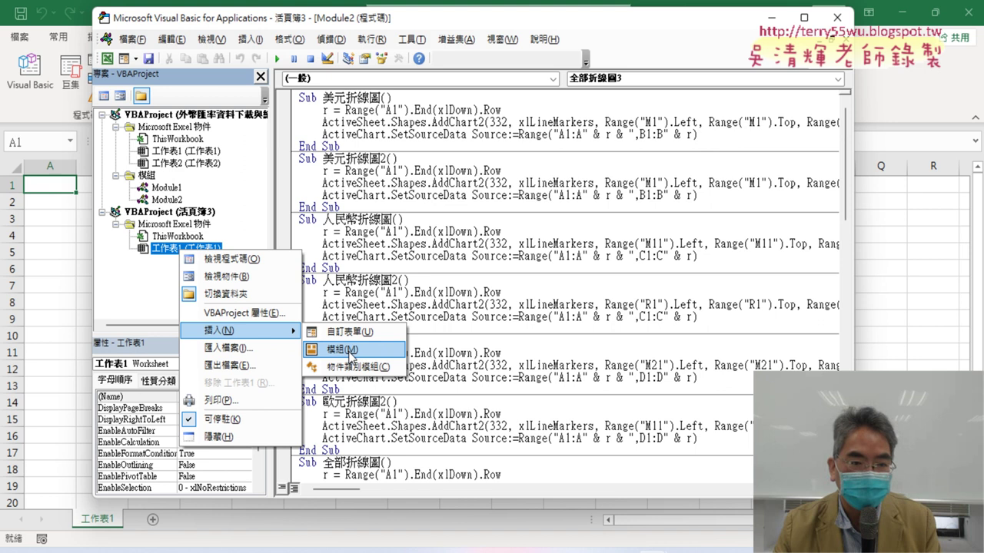
{"action": "left_click", "coordinate": [350, 358]}
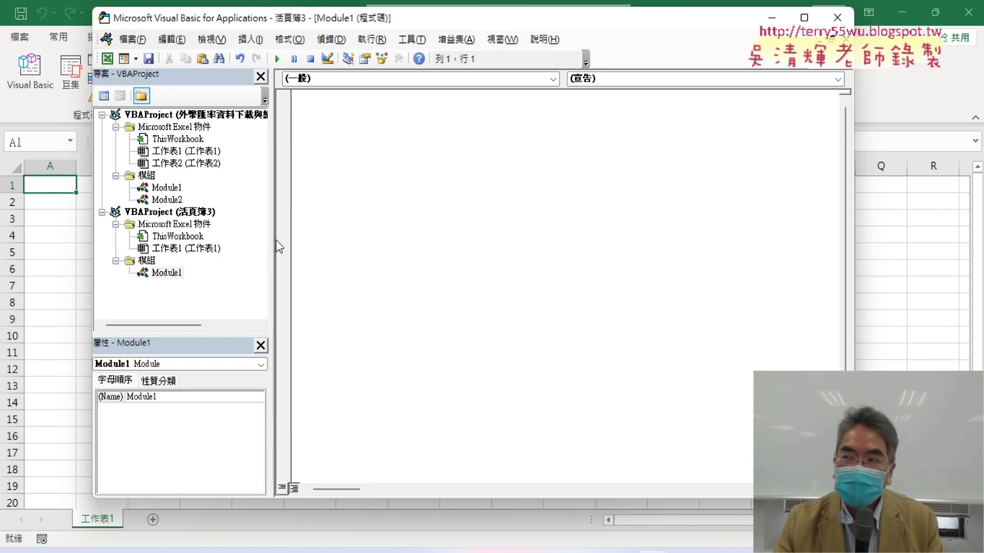
{"action": "double_click", "coordinate": [164, 189]}
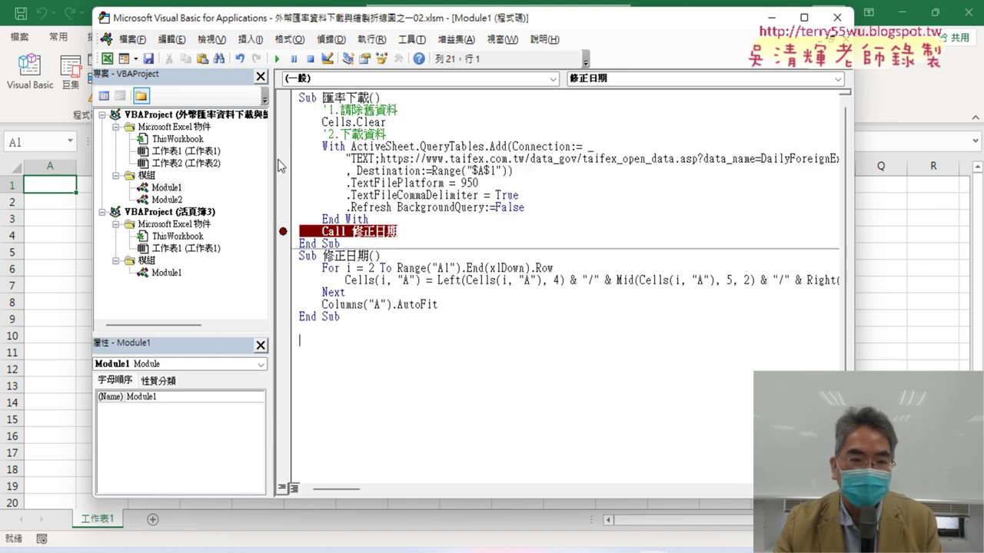
Step: Copy the 匯率下載 macro and paste it into 活頁簿3's empty Module1
{"action": "left_click_drag", "start_coordinate": [299, 98], "coordinate": [399, 245]}
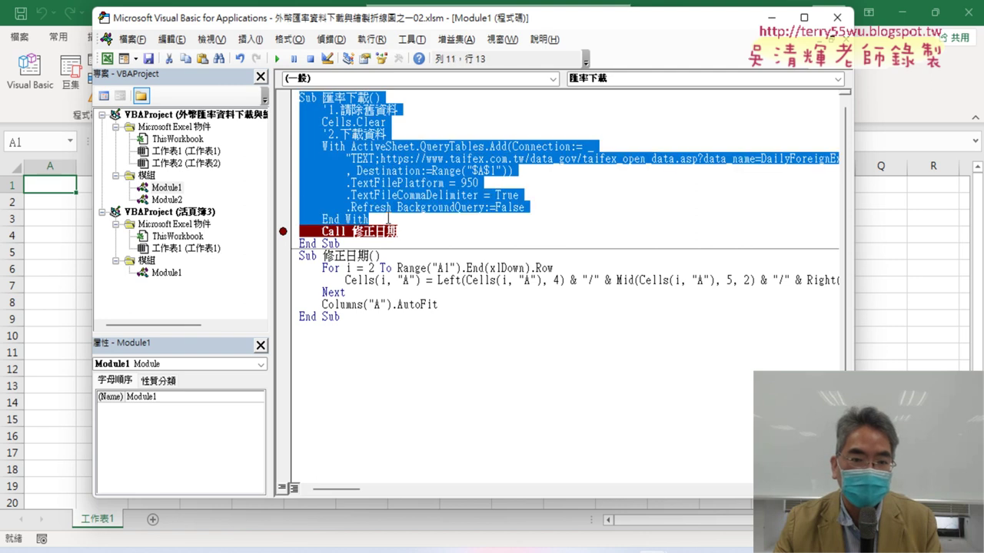
{"action": "right_click", "coordinate": [376, 189]}
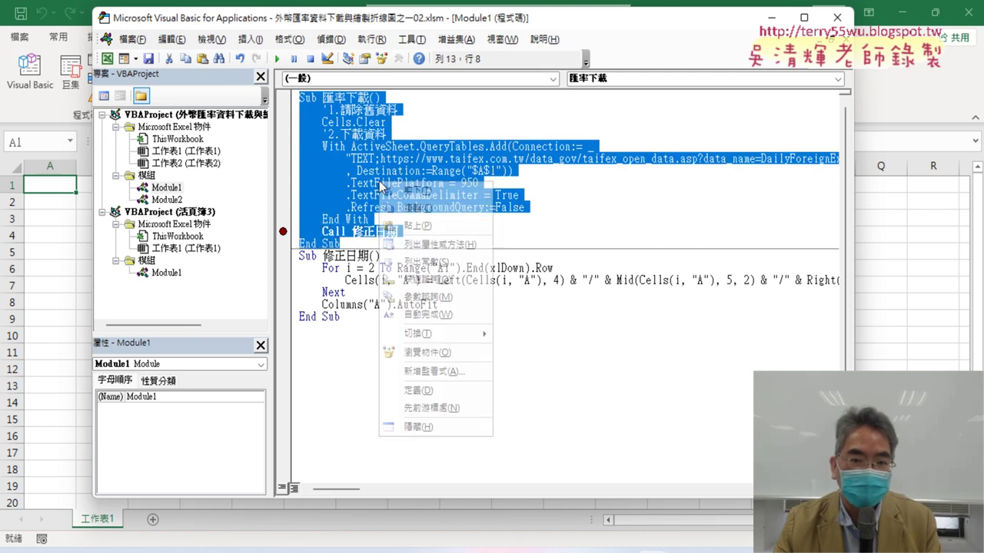
{"action": "left_click", "coordinate": [420, 207]}
{"action": "left_click", "coordinate": [166, 272]}
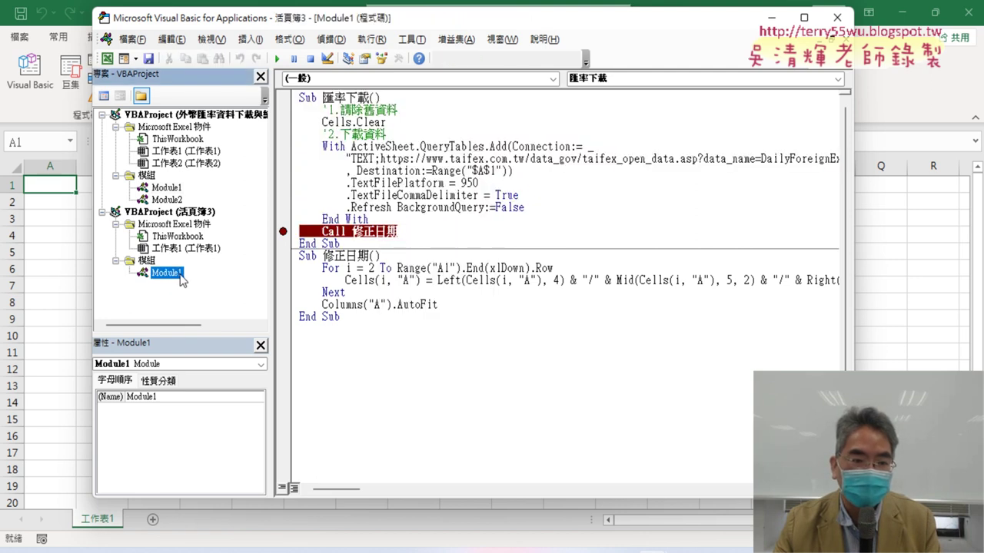
{"action": "double_click", "coordinate": [182, 279]}
{"action": "right_click", "coordinate": [394, 172]}
{"action": "left_click", "coordinate": [421, 222]}
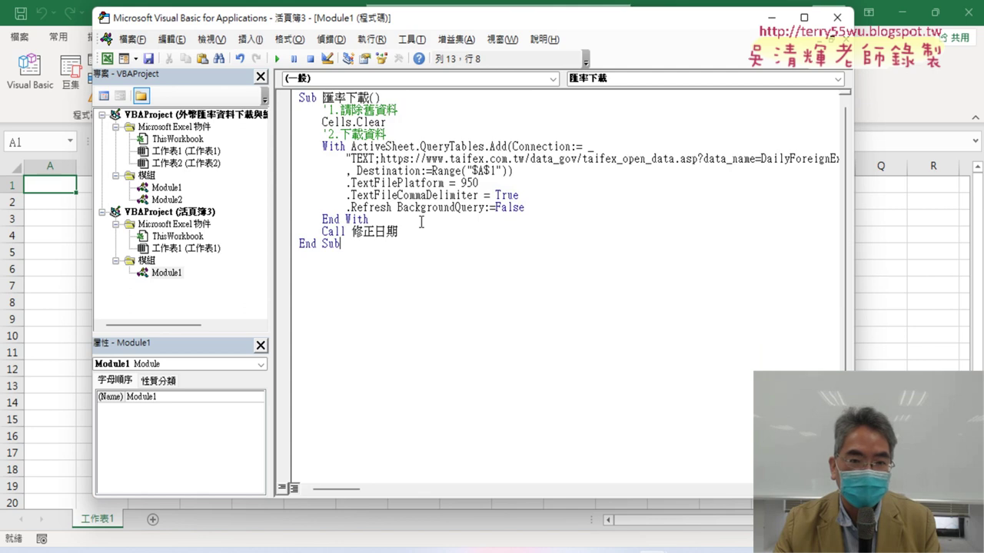
Step: Delete the taifex exchange-rate URL after "TEXT;" in the QueryTables.Add line
{"action": "left_click_drag", "start_coordinate": [497, 24], "coordinate": [604, 34]}
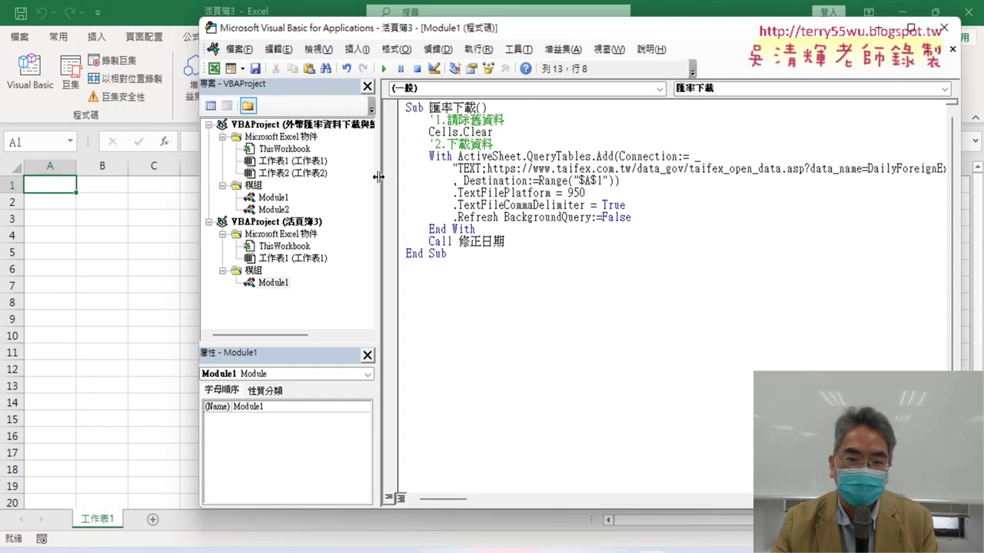
{"action": "left_click_drag", "start_coordinate": [378, 177], "coordinate": [297, 176]}
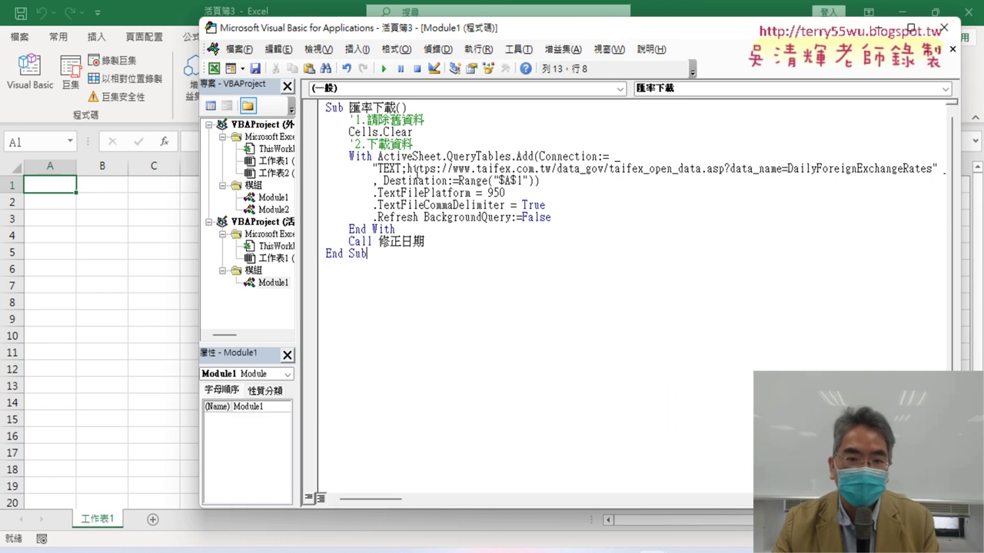
{"action": "mouse_move", "coordinate": [408, 168]}
{"action": "left_mouse_down"}
{"action": "mouse_move", "coordinate": [907, 178]}
{"action": "mouse_move", "coordinate": [932, 169]}
{"action": "left_mouse_up"}
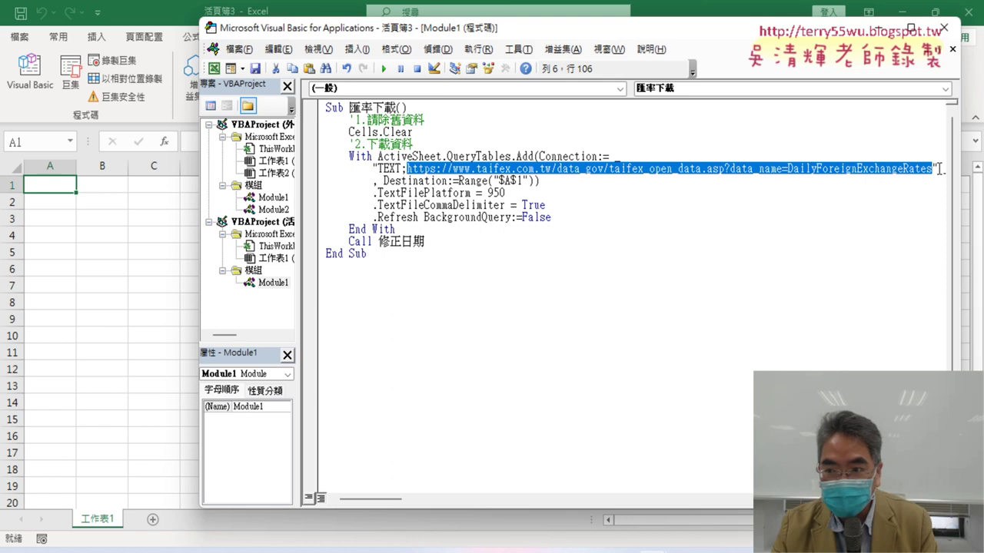
{"action": "key", "text": "Delete"}
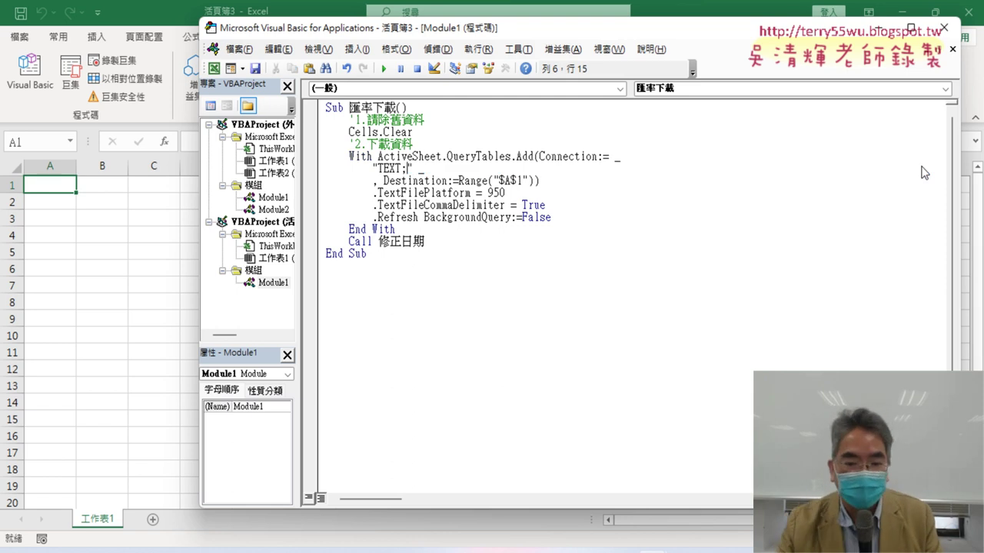
Step: Copy the 資料下載網址 from the 110年結婚對數 details and switch back to the VBA editor
{"action": "mouse_move", "coordinate": [611, 538]}
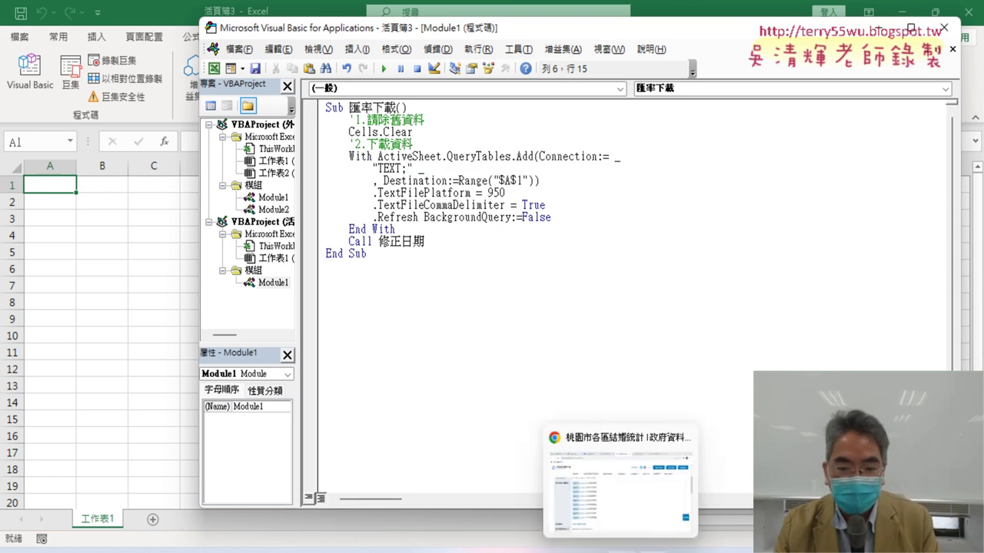
{"action": "left_click", "coordinate": [611, 511]}
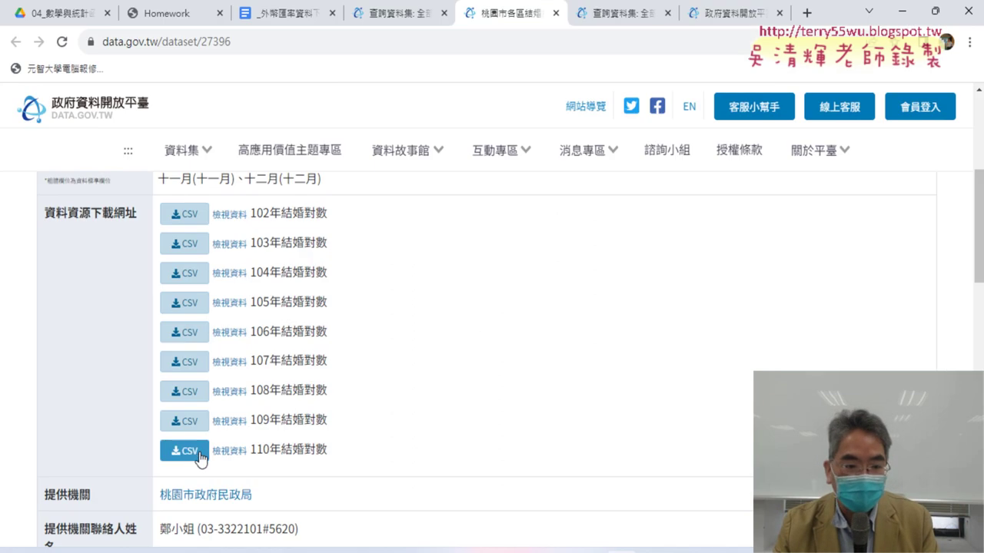
{"action": "left_click", "coordinate": [229, 450]}
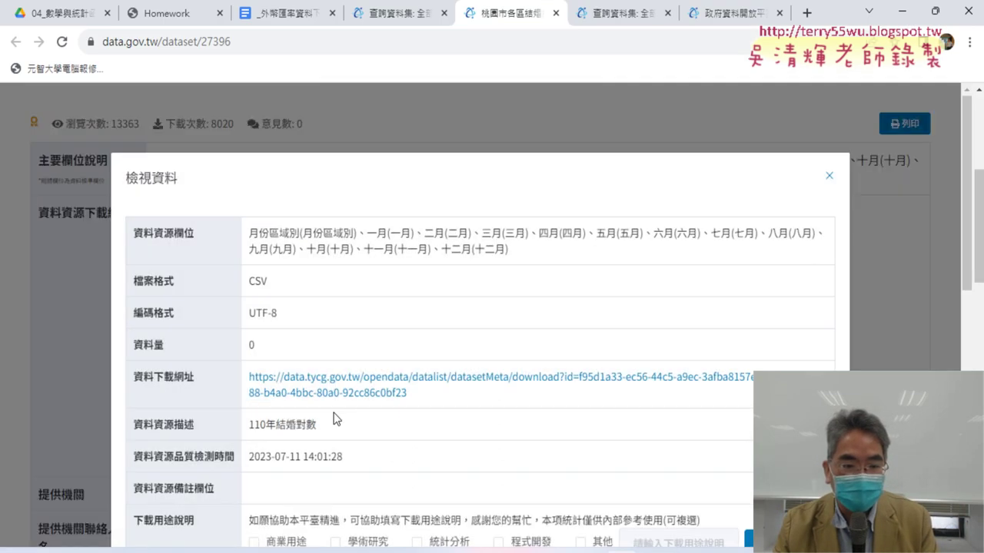
{"action": "left_click_drag", "start_coordinate": [419, 398], "coordinate": [247, 376]}
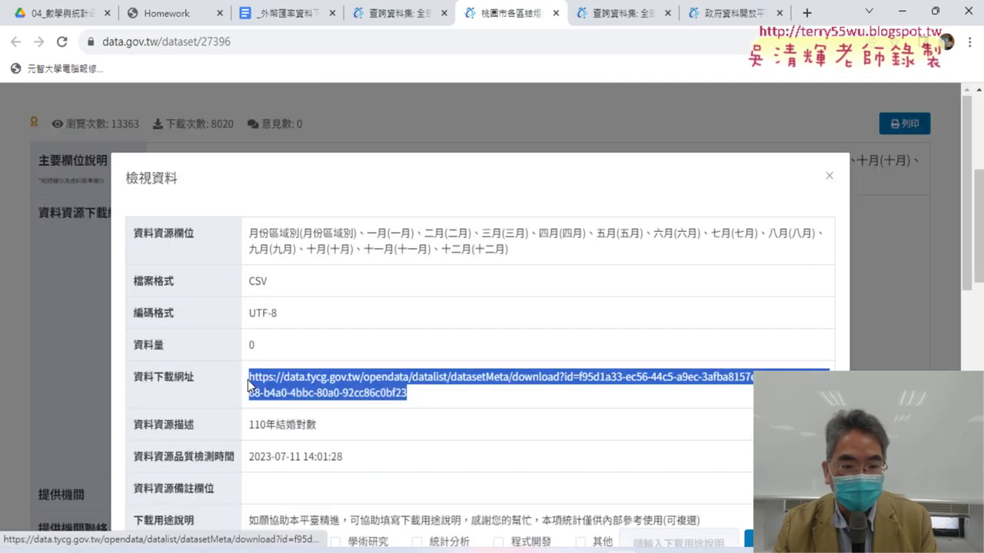
{"action": "right_click", "coordinate": [305, 387]}
{"action": "left_click", "coordinate": [333, 397]}
{"action": "mouse_move", "coordinate": [654, 549]}
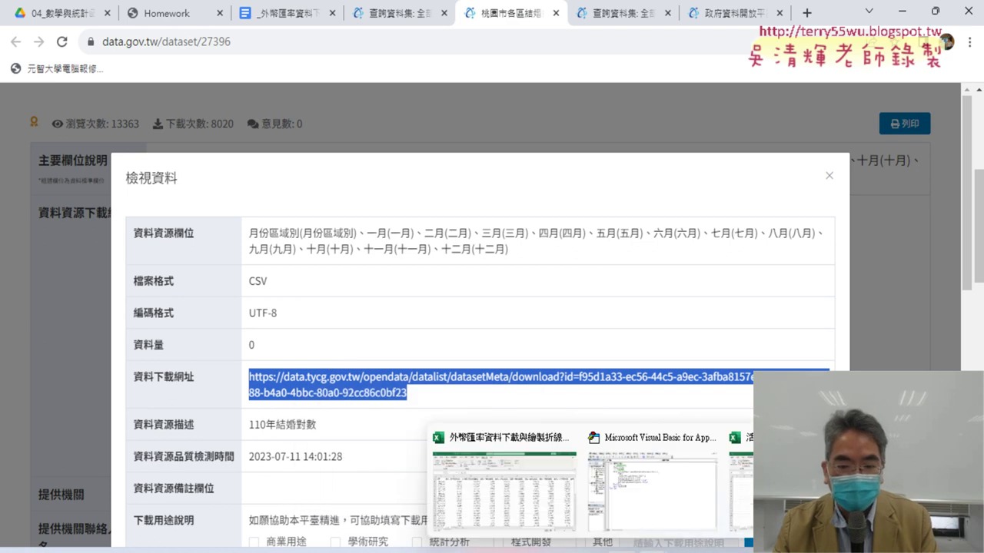
{"action": "left_click", "coordinate": [666, 492]}
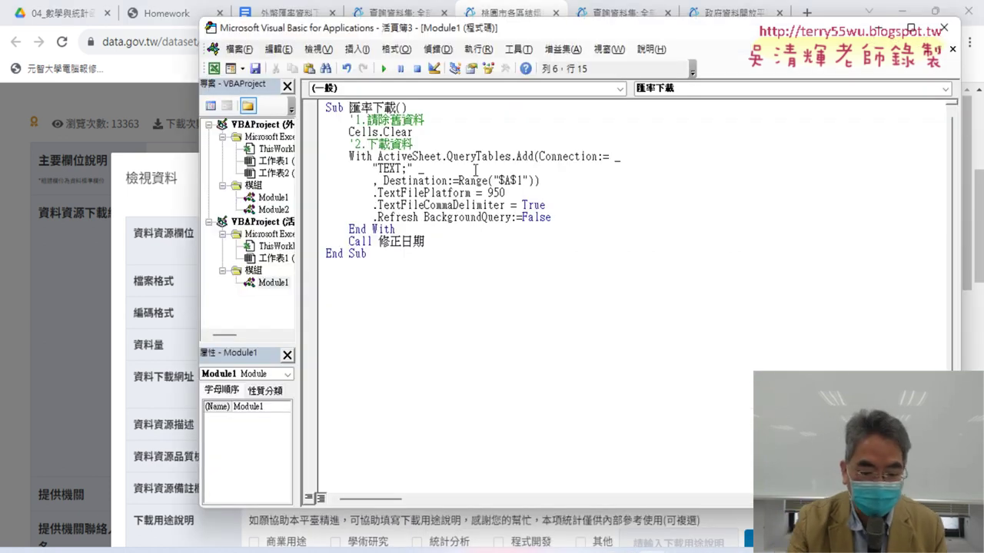
Step: Paste the data.tycg.gov.tw download address after "TEXT;" and remove the extra spaces before it
{"action": "key", "text": "ctrl+v"}
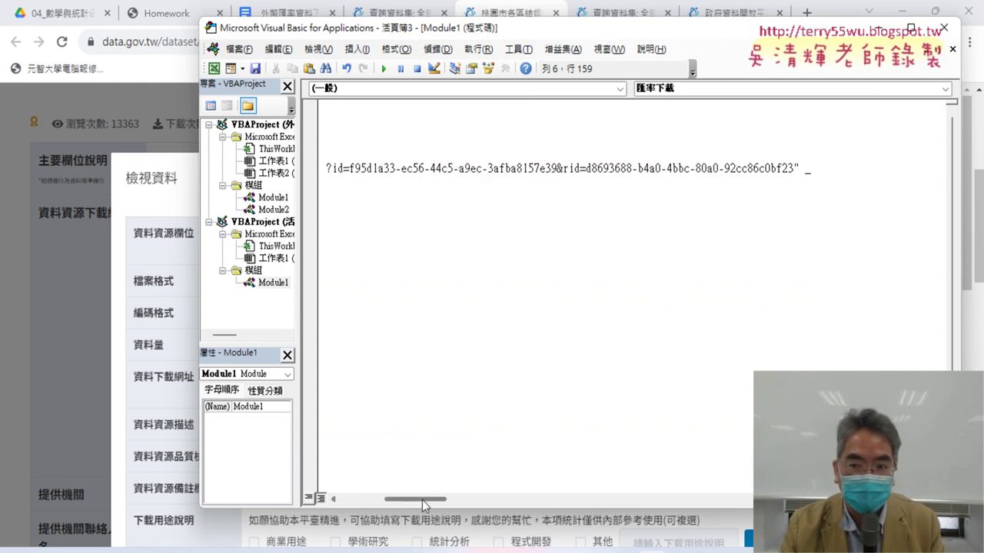
{"action": "left_click_drag", "start_coordinate": [422, 499], "coordinate": [374, 497]}
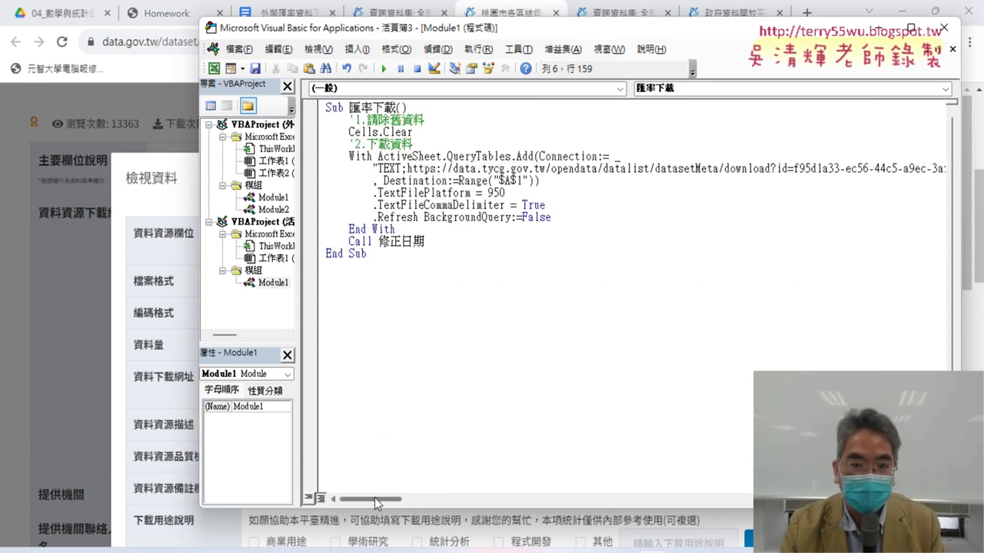
{"action": "left_click", "coordinate": [411, 169]}
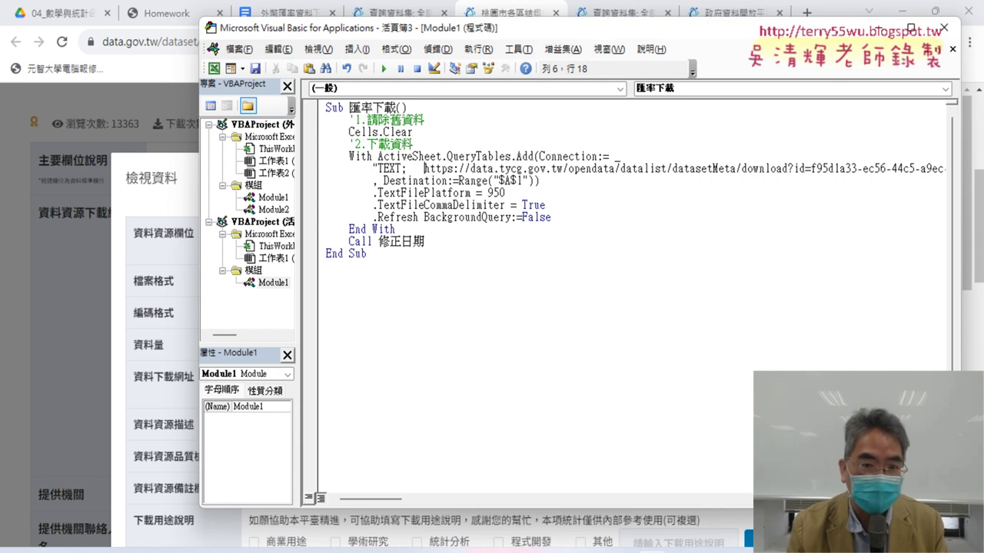
{"action": "key", "text": "BackSpace"}
{"action": "key", "text": "BackSpace"}
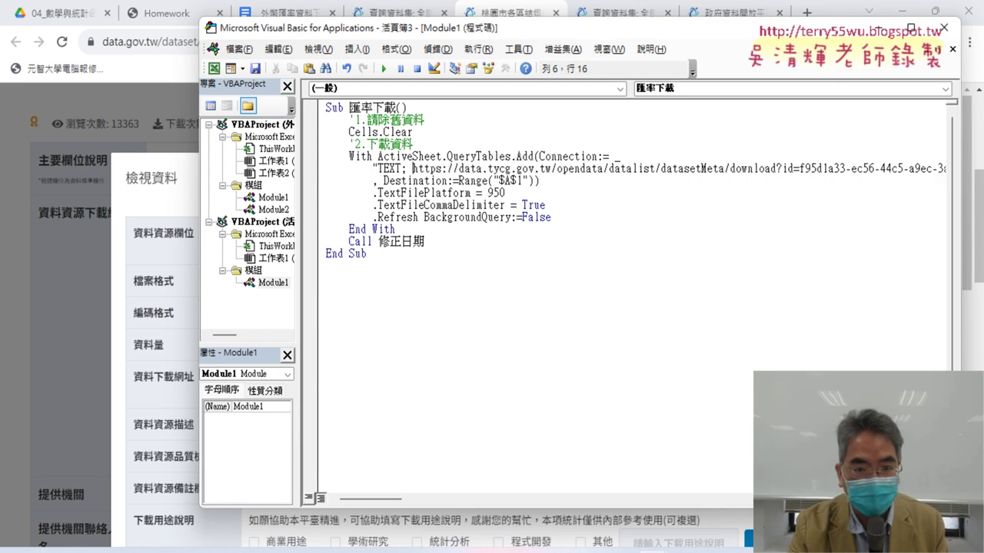
{"action": "key", "text": "BackSpace"}
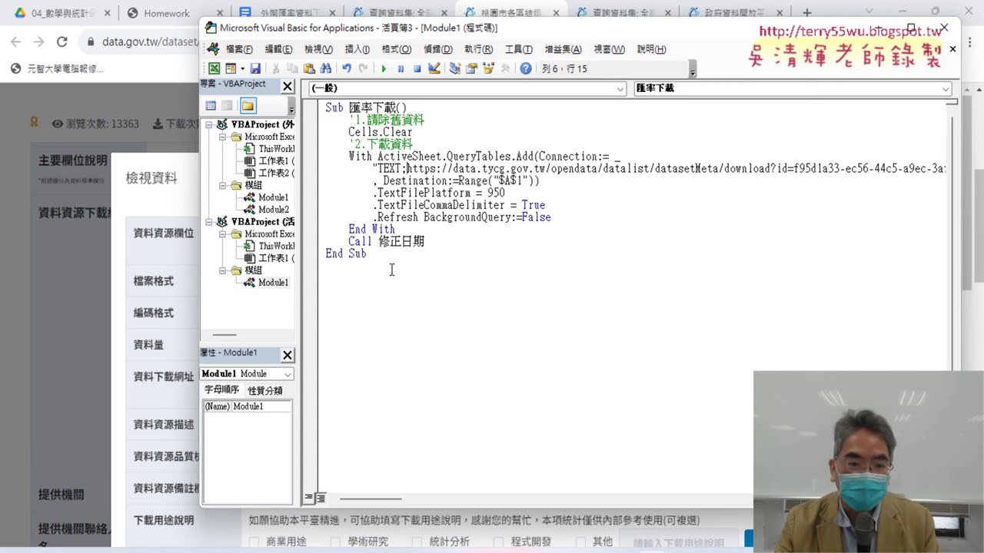
Step: Delete the Call 修正日期 line, then hide the browser to expose the workbook
{"action": "left_click_drag", "start_coordinate": [436, 244], "coordinate": [306, 244]}
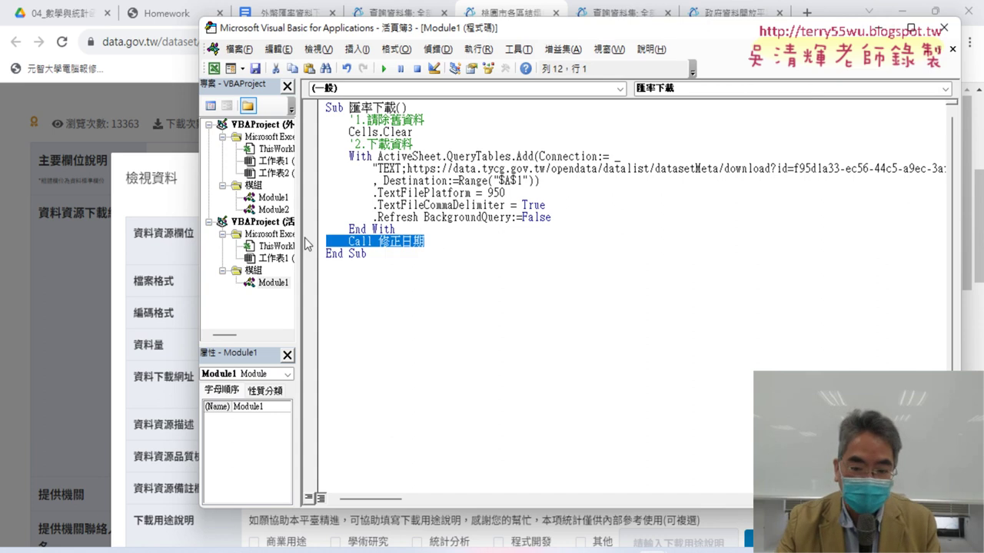
{"action": "key", "text": "Delete"}
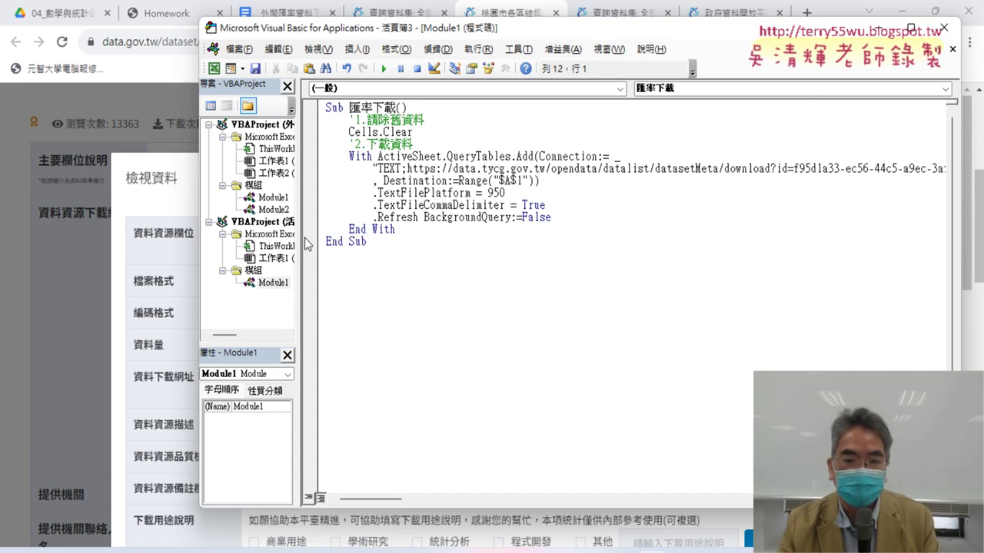
{"action": "left_click", "coordinate": [902, 10]}
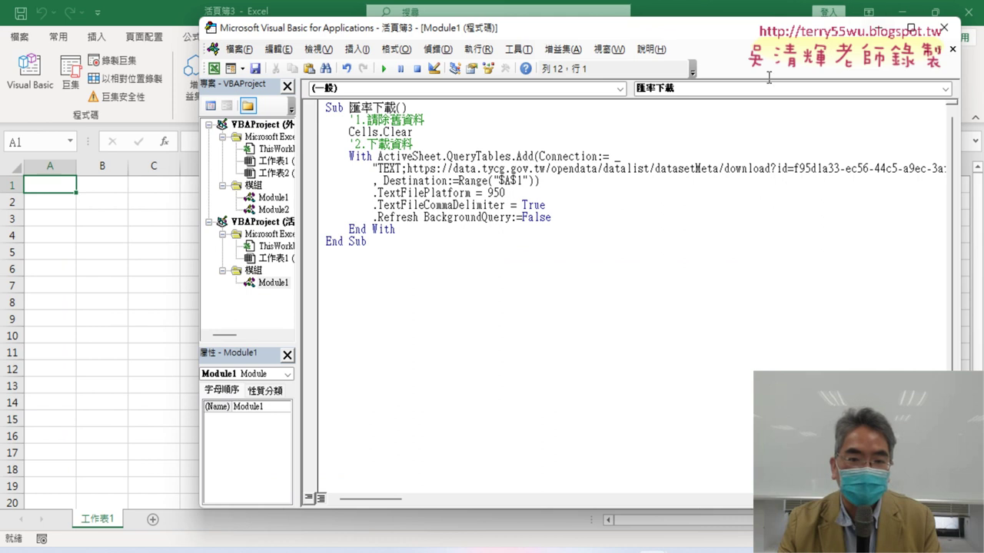
{"action": "left_click_drag", "start_coordinate": [463, 34], "coordinate": [582, 40]}
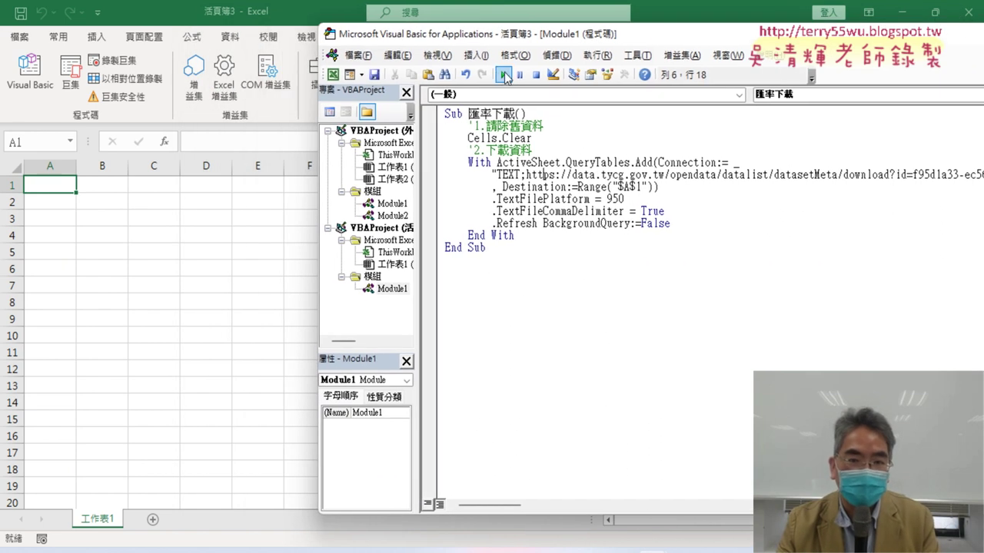
Step: Run the download macro, confirm the resource's UTF-8 encoding, and select the 950 text platform value
{"action": "left_click", "coordinate": [502, 75]}
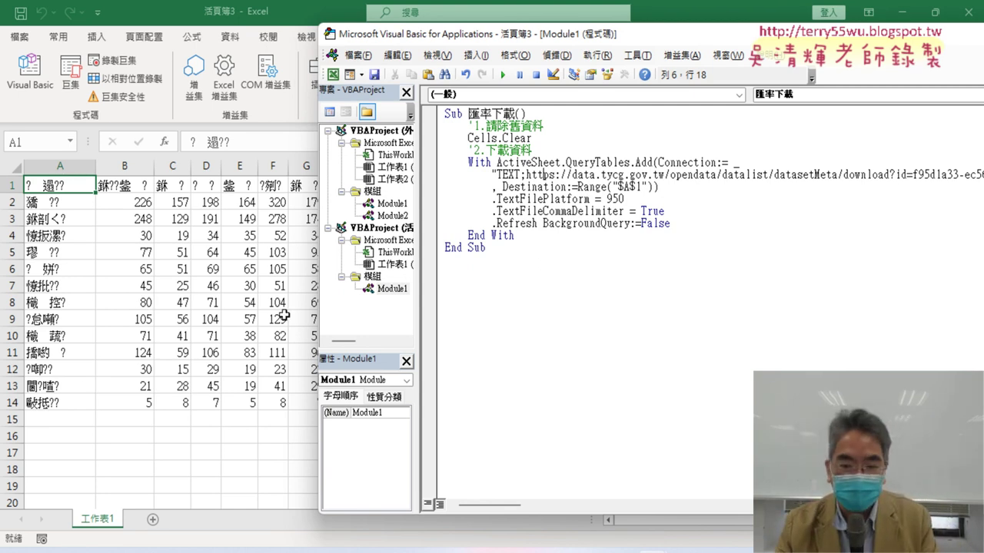
{"action": "left_click", "coordinate": [615, 515]}
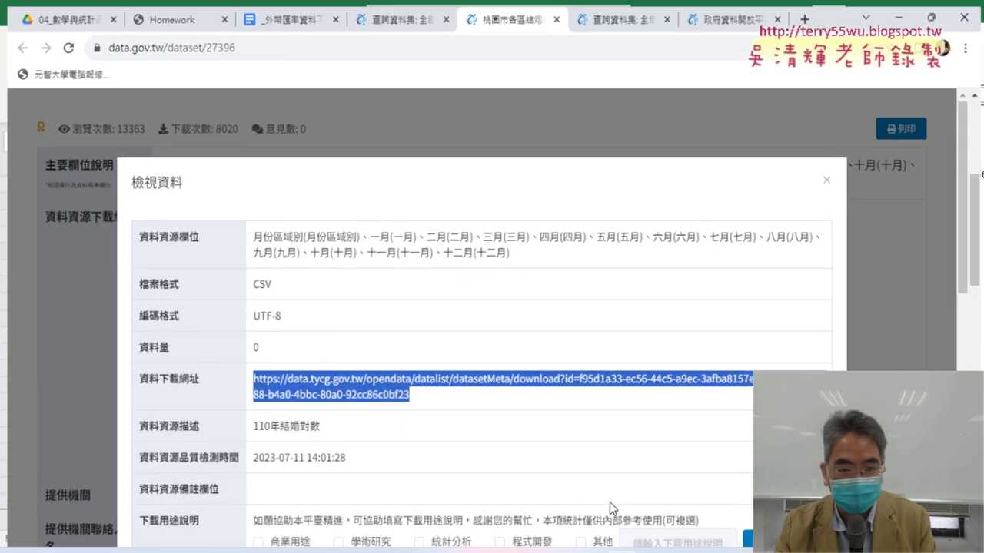
{"action": "left_click_drag", "start_coordinate": [140, 318], "coordinate": [237, 318]}
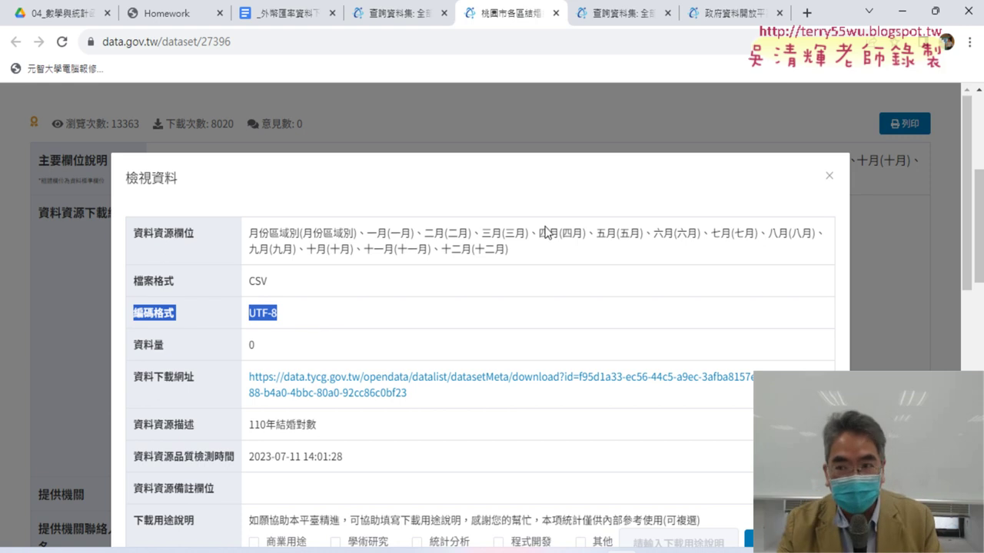
{"action": "left_click", "coordinate": [901, 16]}
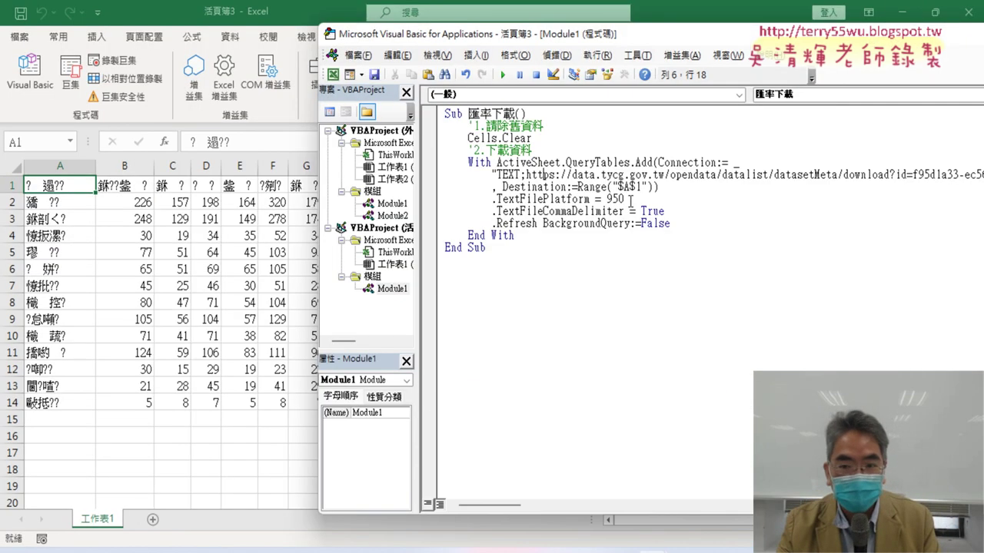
{"action": "left_click_drag", "start_coordinate": [625, 199], "coordinate": [607, 200]}
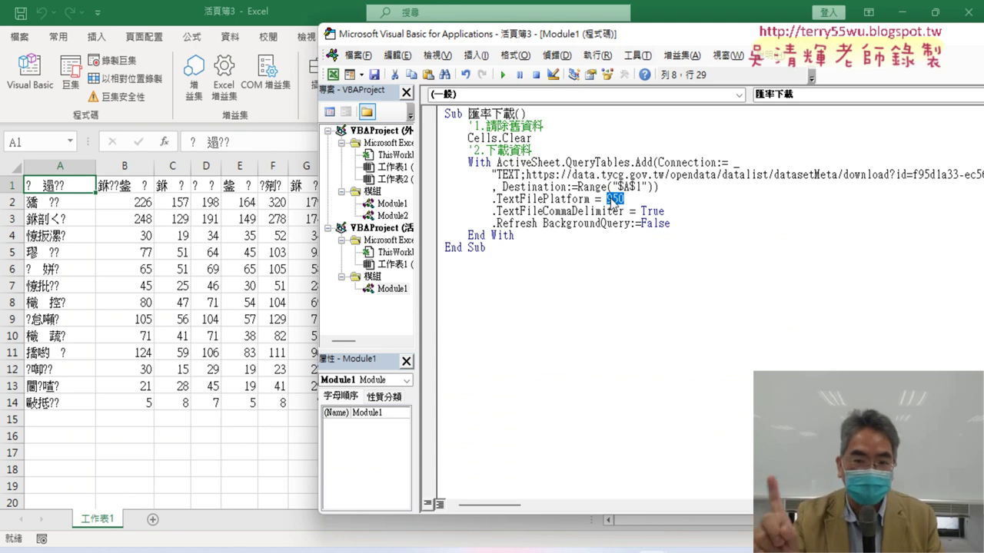
Step: Replace 950 with 65001 in .TextFilePlatform and rerun the macro
{"action": "type", "text": "65"}
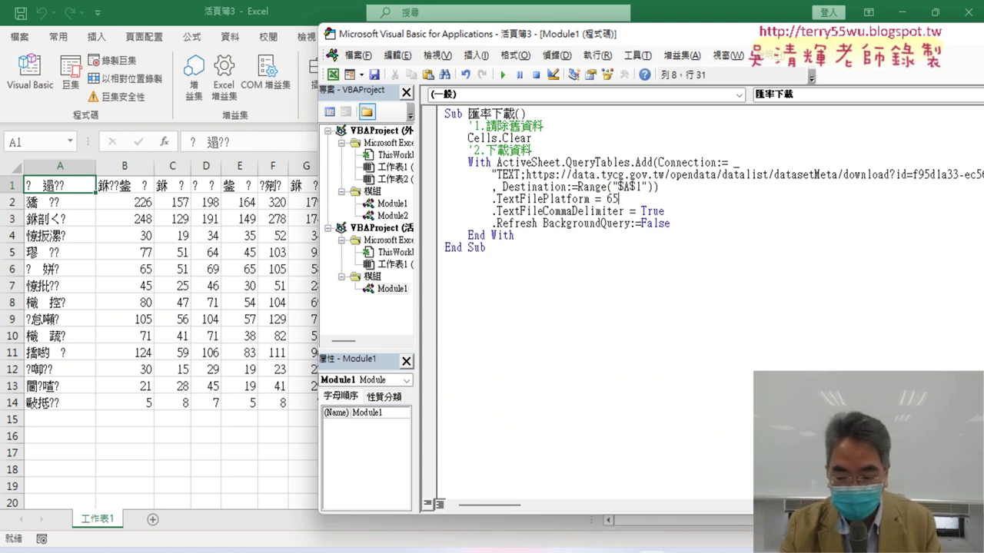
{"action": "type", "text": "001"}
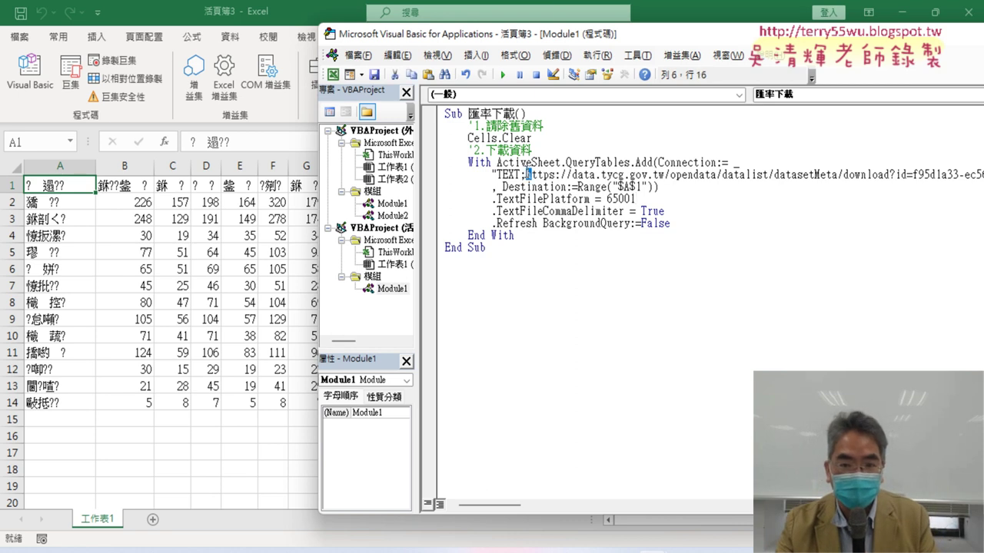
{"action": "mouse_move", "coordinate": [527, 174]}
{"action": "left_mouse_down"}
{"action": "mouse_move", "coordinate": [679, 174]}
{"action": "mouse_move", "coordinate": [604, 199]}
{"action": "left_mouse_up"}
{"action": "left_click", "coordinate": [556, 211]}
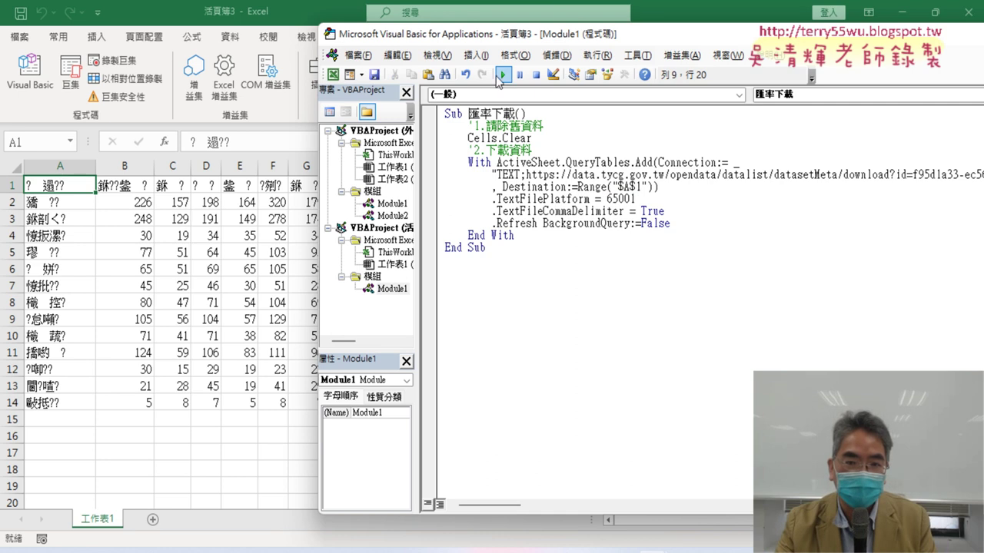
{"action": "left_click", "coordinate": [502, 75]}
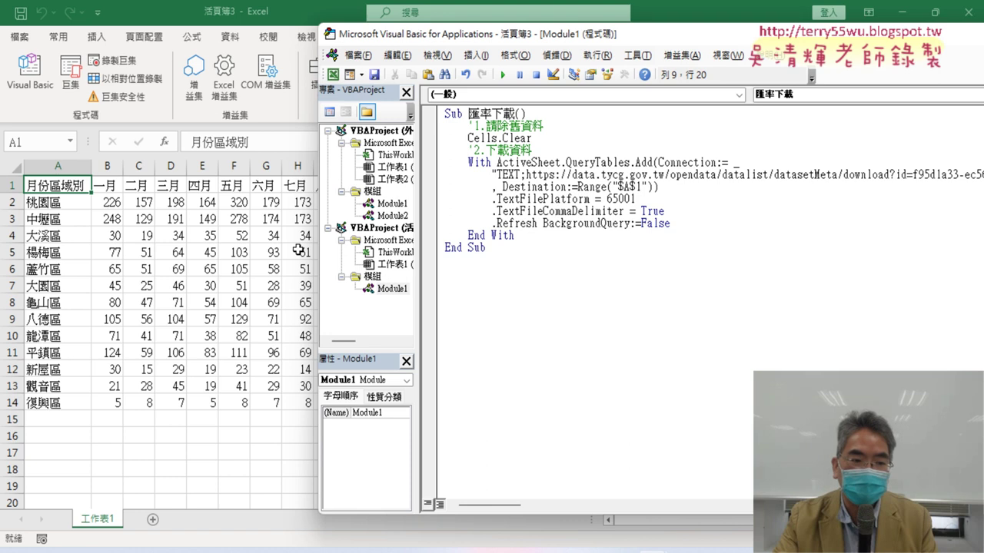
Step: Select the month headers and 桃園區 row, range A1:M2, on the worksheet
{"action": "left_click_drag", "start_coordinate": [507, 35], "coordinate": [711, 46]}
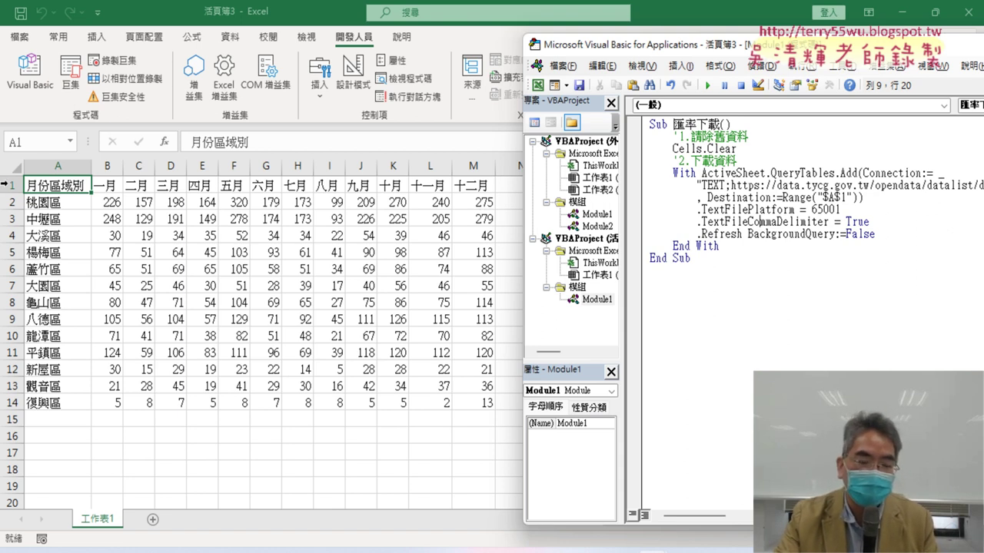
{"action": "left_click", "coordinate": [7, 185]}
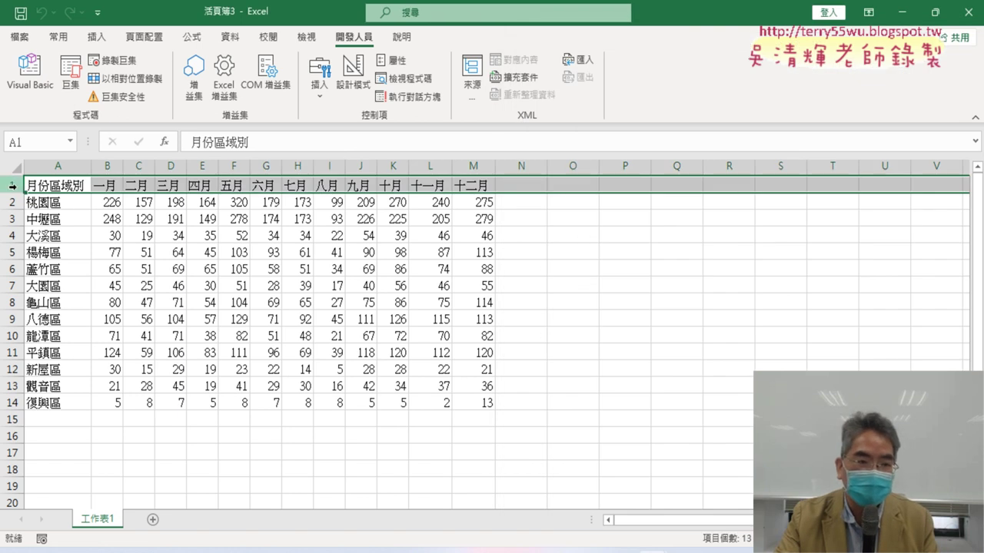
{"action": "left_click", "coordinate": [132, 189]}
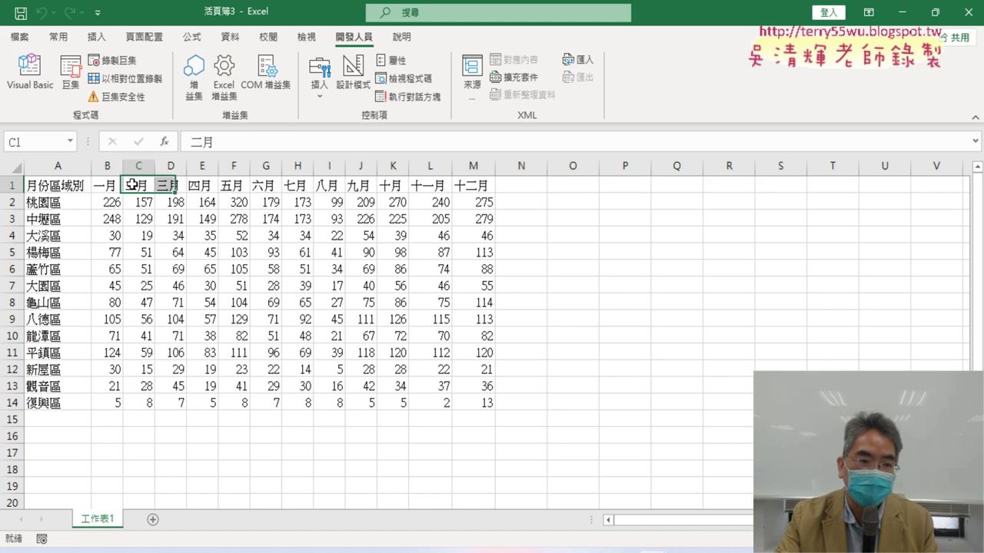
{"action": "left_click", "coordinate": [69, 192]}
{"action": "left_click_drag", "start_coordinate": [69, 193], "coordinate": [478, 202]}
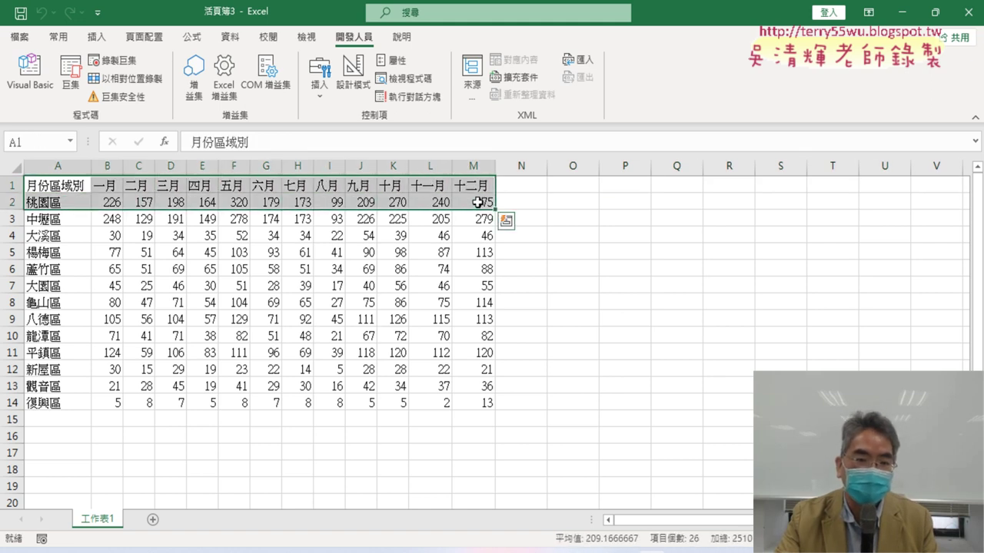
Step: Show the macro code and annotate the download URL as point 1 and 65001 as point 2
{"action": "left_click", "coordinate": [30, 73]}
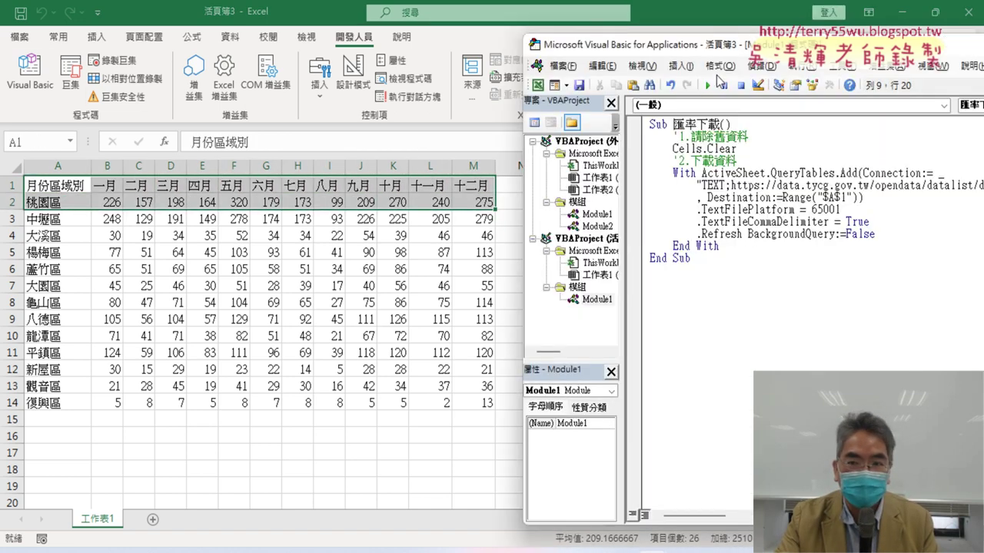
{"action": "left_click_drag", "start_coordinate": [722, 49], "coordinate": [366, 52]}
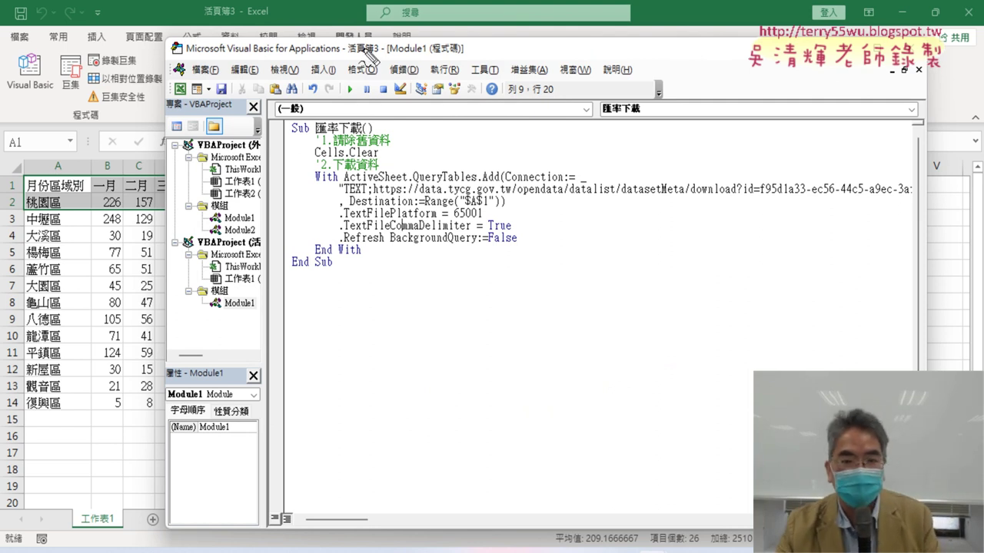
{"action": "mouse_move", "coordinate": [387, 196]}
{"action": "left_mouse_down"}
{"action": "mouse_move", "coordinate": [799, 184]}
{"action": "mouse_move", "coordinate": [396, 203]}
{"action": "left_mouse_up"}
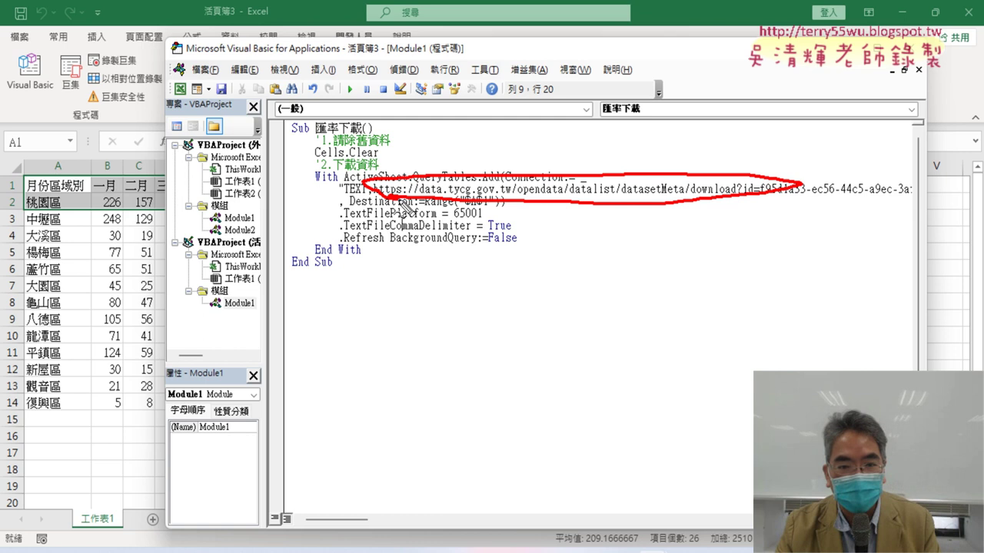
{"action": "left_click_drag", "start_coordinate": [673, 128], "coordinate": [649, 184]}
{"action": "left_click_drag", "start_coordinate": [681, 154], "coordinate": [695, 163]}
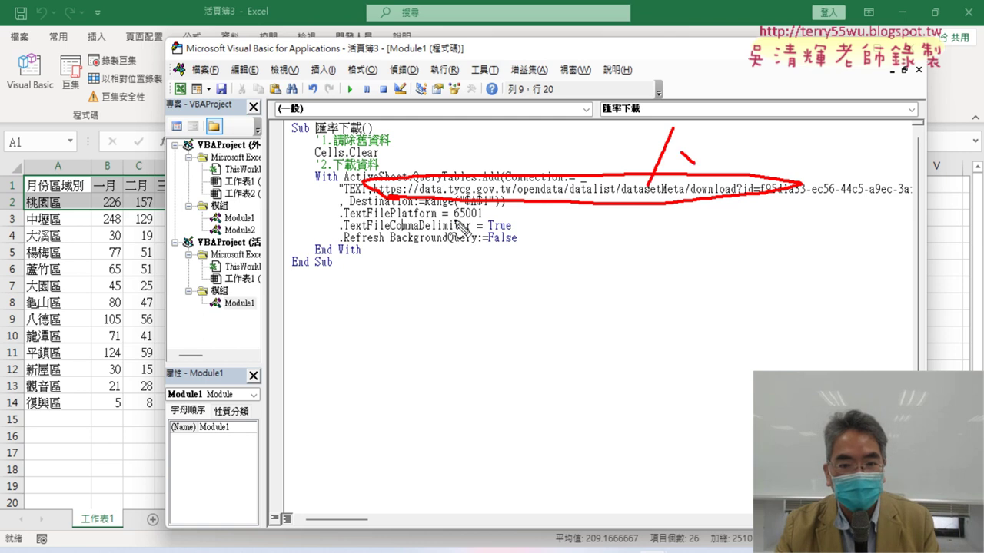
{"action": "left_click_drag", "start_coordinate": [453, 220], "coordinate": [578, 229]}
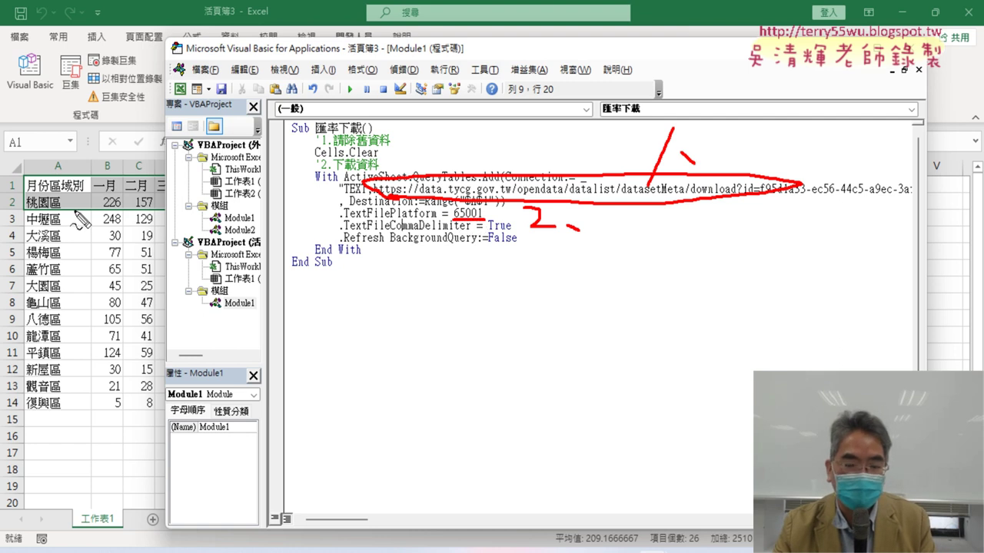
{"action": "key", "text": "Escape"}
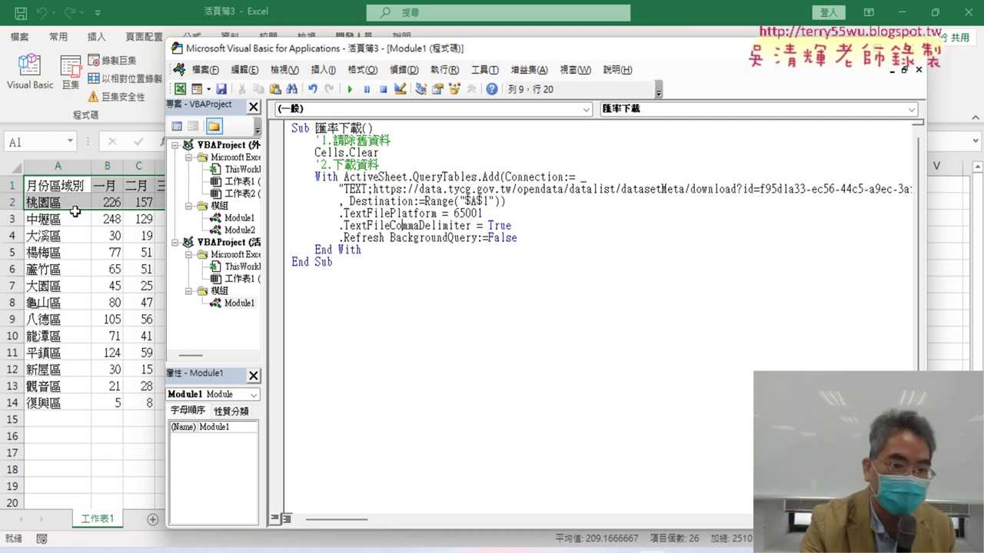
Step: Select A1:M2, the month headers plus the 桃園區 row, as the chart data
{"action": "left_click", "coordinate": [75, 212]}
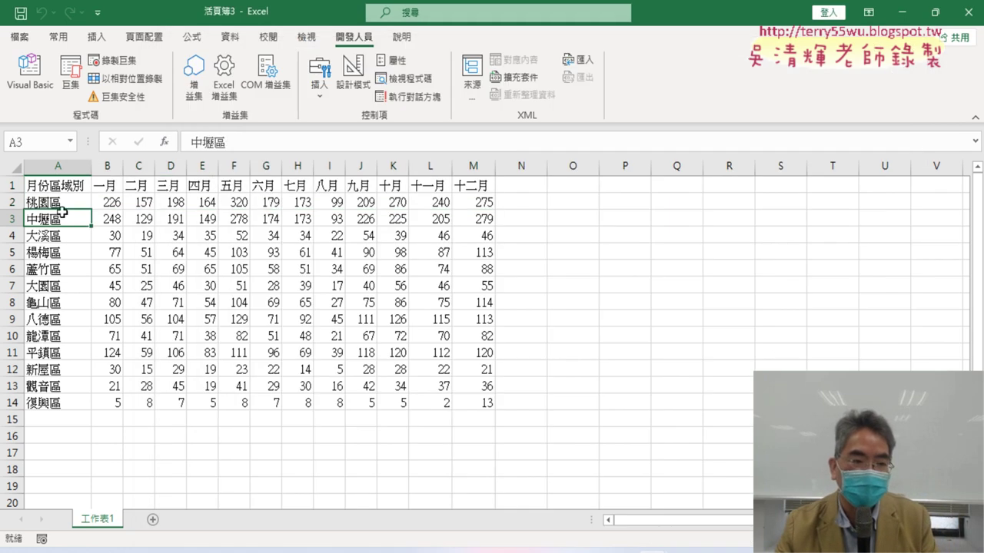
{"action": "left_click_drag", "start_coordinate": [64, 182], "coordinate": [478, 206]}
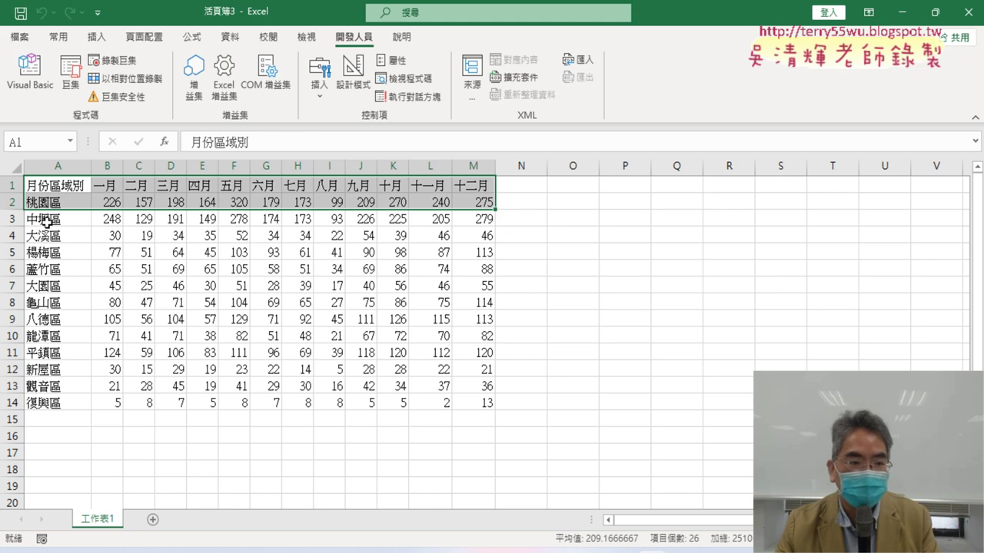
{"action": "left_click_drag", "start_coordinate": [46, 222], "coordinate": [483, 219]}
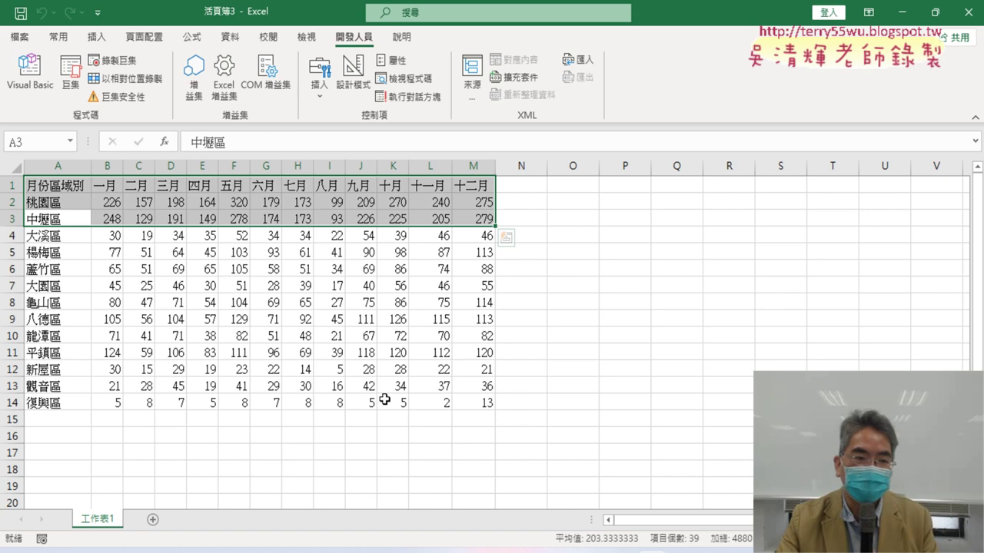
{"action": "left_click", "coordinate": [299, 287]}
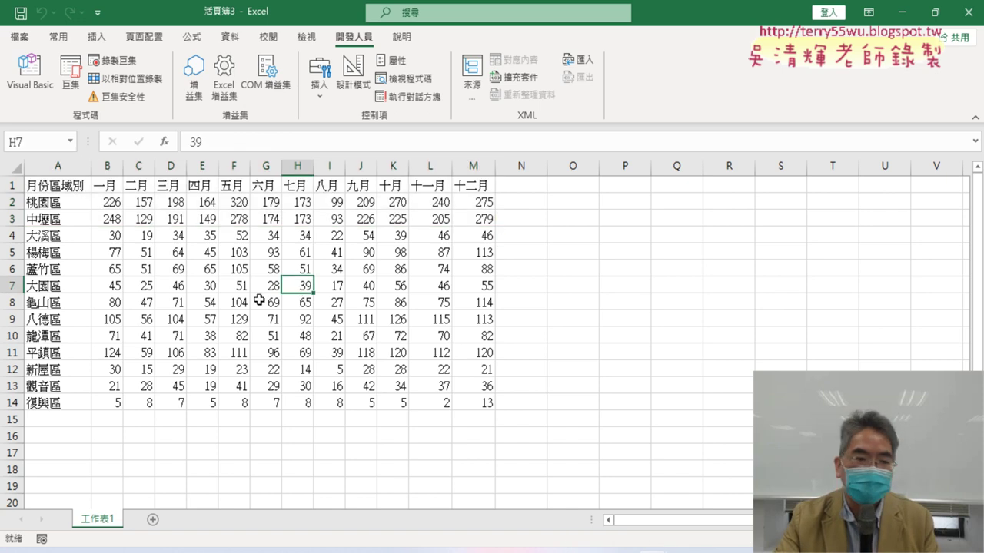
{"action": "left_click_drag", "start_coordinate": [67, 186], "coordinate": [471, 199]}
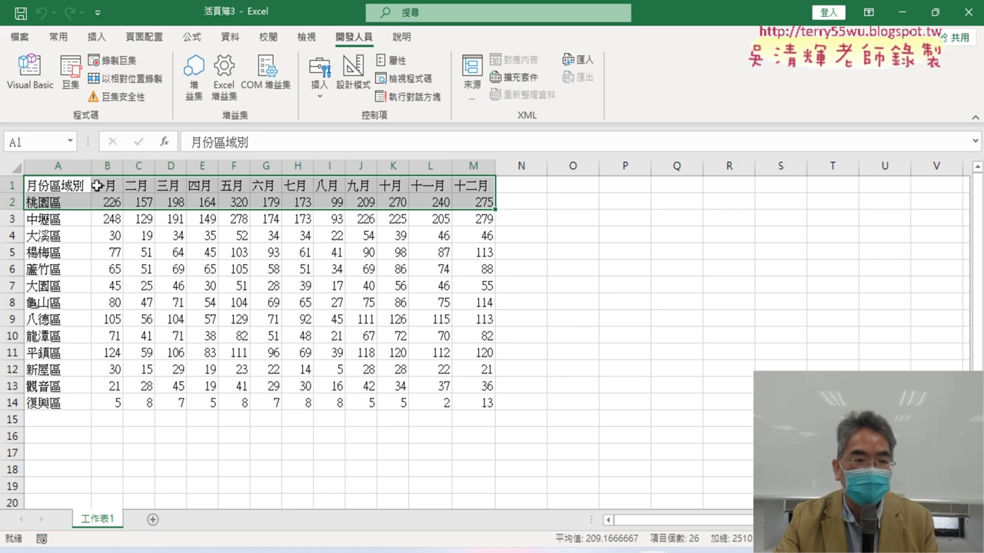
{"action": "left_click", "coordinate": [97, 36]}
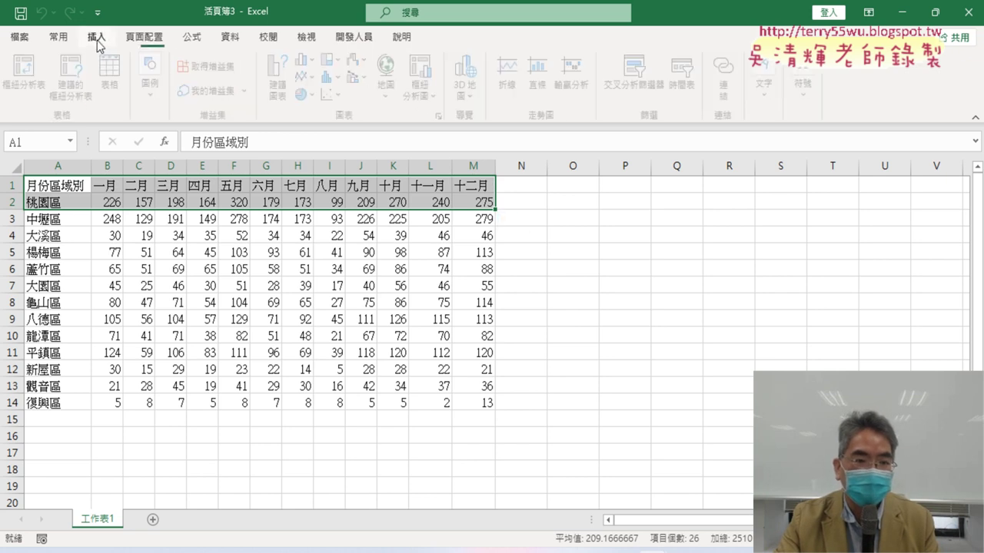
{"action": "left_click", "coordinate": [314, 79]}
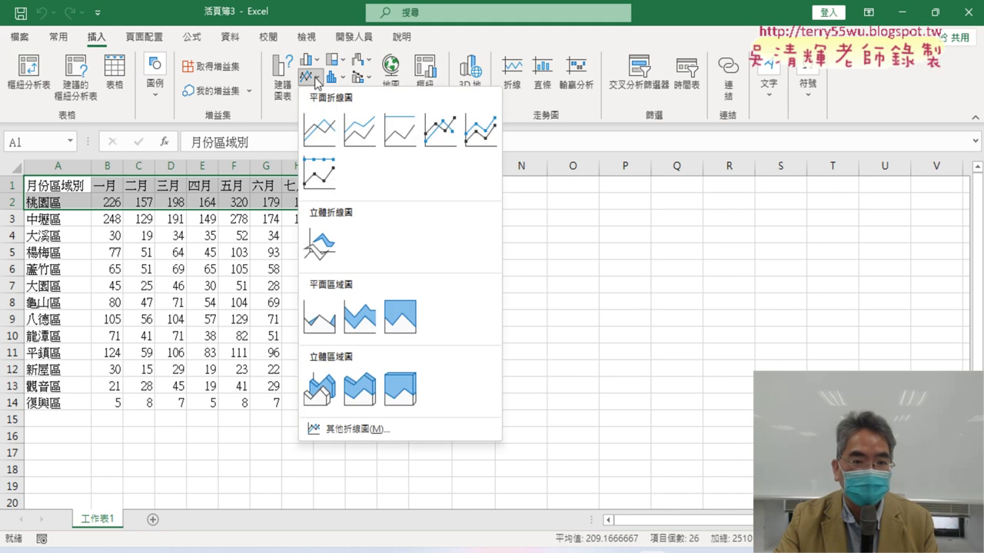
{"action": "left_click", "coordinate": [435, 139]}
{"action": "left_click_drag", "start_coordinate": [395, 193], "coordinate": [621, 198]}
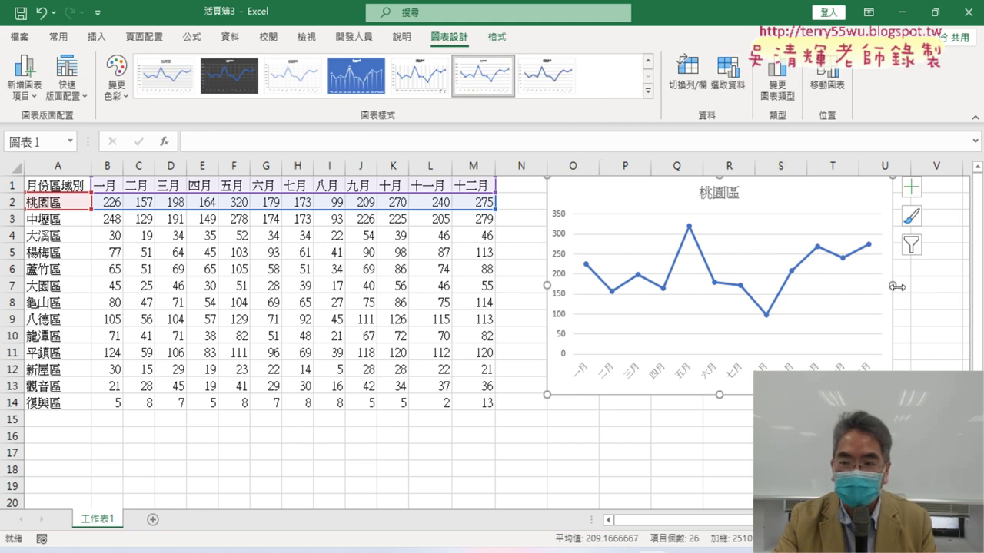
{"action": "left_click_drag", "start_coordinate": [893, 286], "coordinate": [961, 281]}
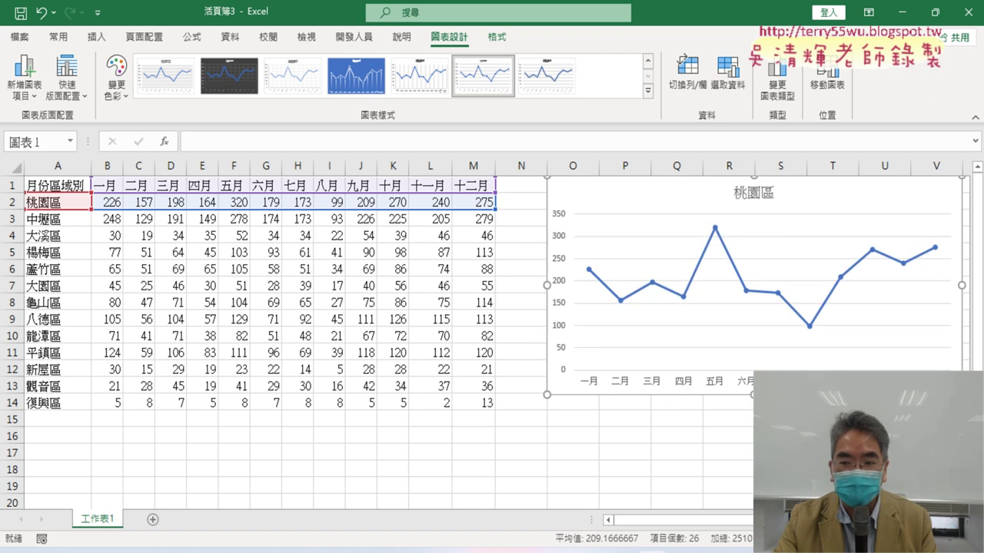
{"action": "mouse_move", "coordinate": [752, 395]}
{"action": "left_mouse_down"}
{"action": "mouse_move", "coordinate": [756, 335]}
{"action": "mouse_move", "coordinate": [755, 345]}
{"action": "left_mouse_up"}
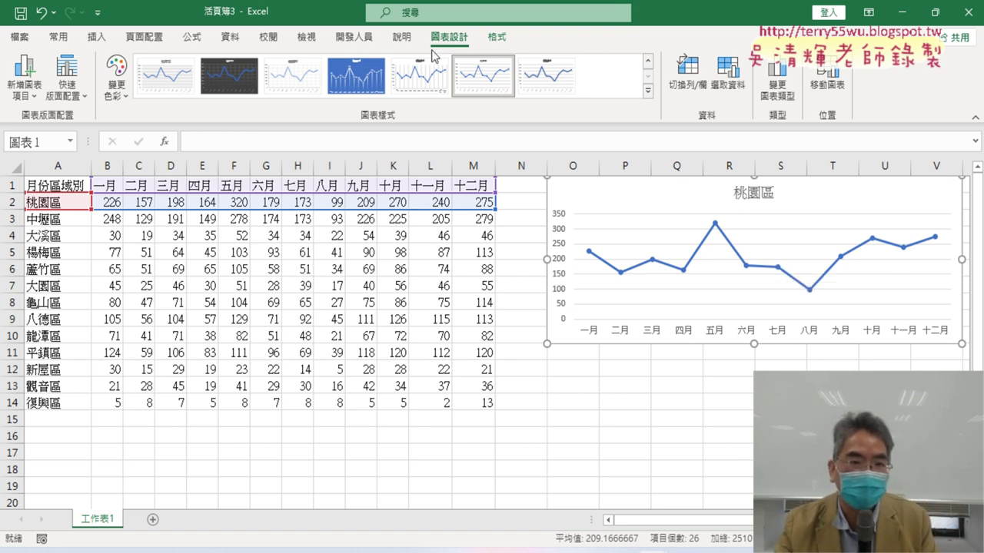
{"action": "left_click", "coordinate": [349, 422]}
{"action": "left_click", "coordinate": [681, 194]}
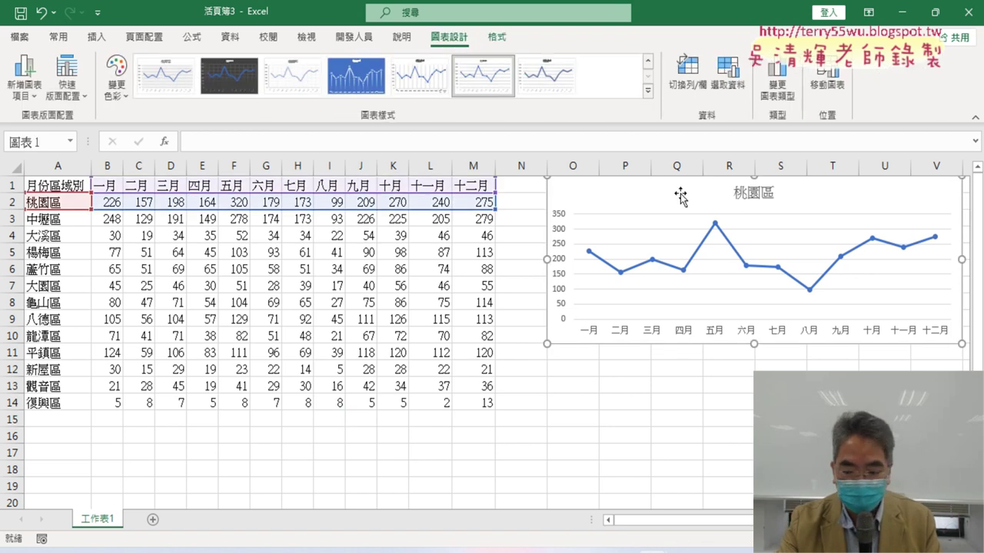
{"action": "key", "text": "Delete"}
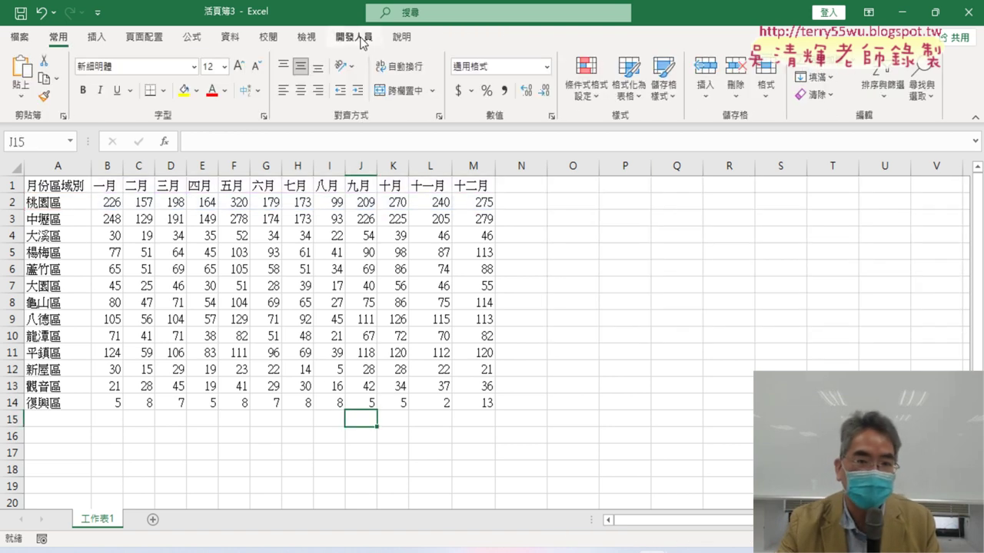
Step: Copy the 美元折線圖 procedure from the other workbook's Module2 into 活頁簿3's Module1
{"action": "left_click", "coordinate": [353, 37]}
{"action": "left_click", "coordinate": [29, 70]}
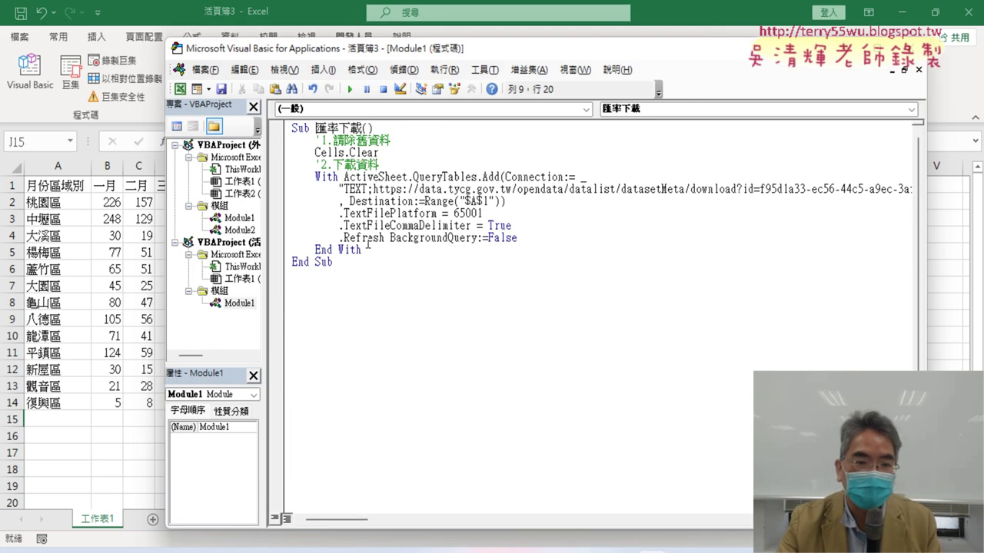
{"action": "left_click_drag", "start_coordinate": [268, 229], "coordinate": [295, 229]}
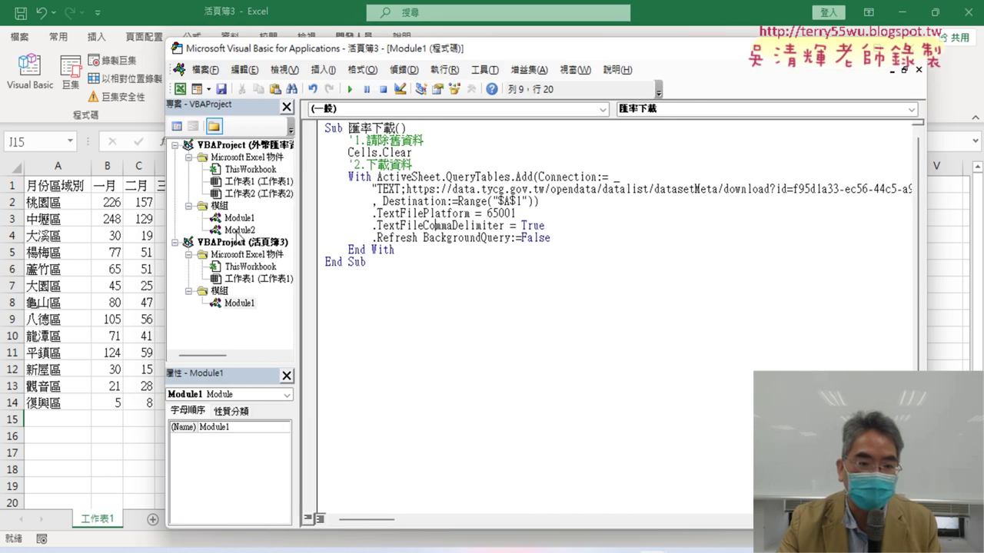
{"action": "double_click", "coordinate": [239, 229]}
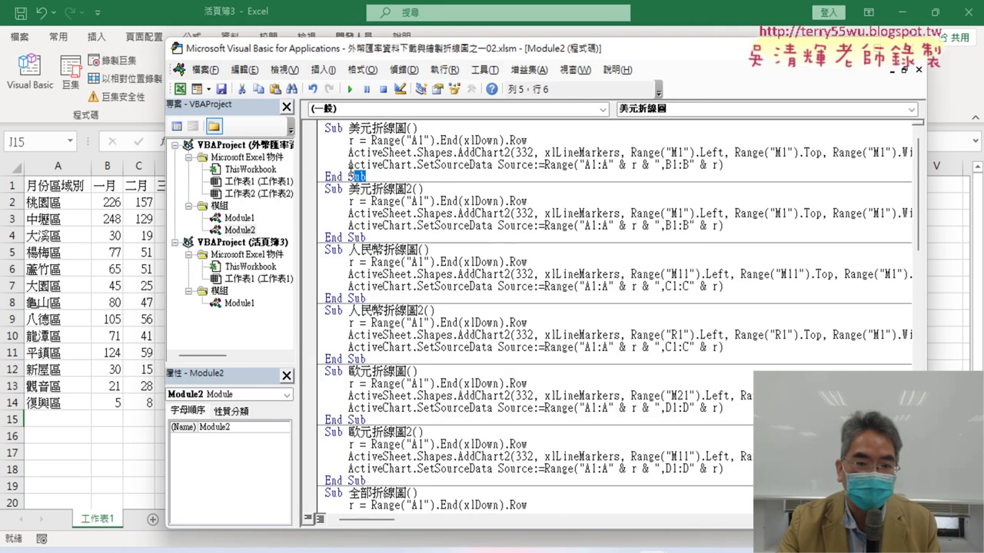
{"action": "left_click_drag", "start_coordinate": [326, 176], "coordinate": [315, 129]}
{"action": "key", "text": "ctrl+c"}
{"action": "right_click", "coordinate": [383, 152]}
{"action": "left_click", "coordinate": [404, 181]}
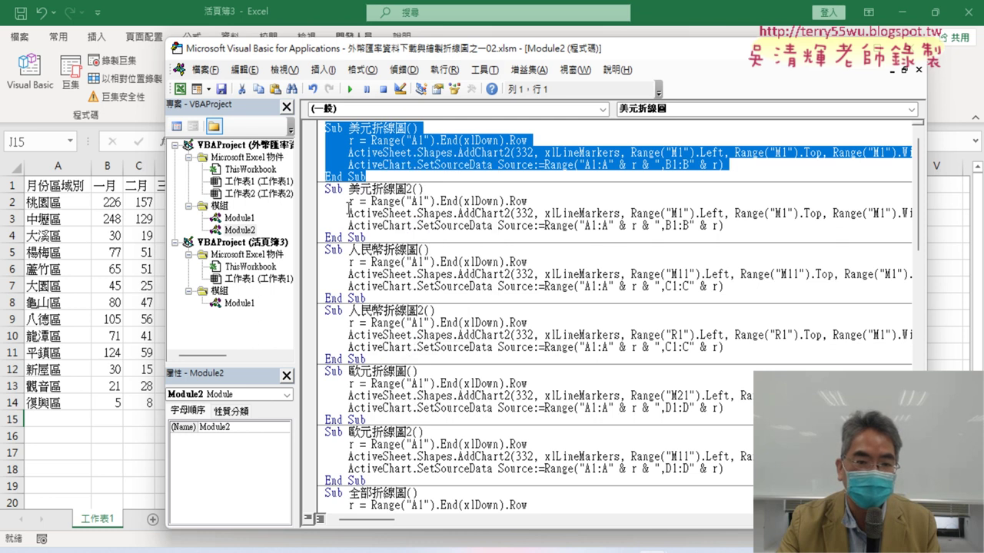
{"action": "double_click", "coordinate": [240, 305]}
{"action": "left_click", "coordinate": [370, 269]}
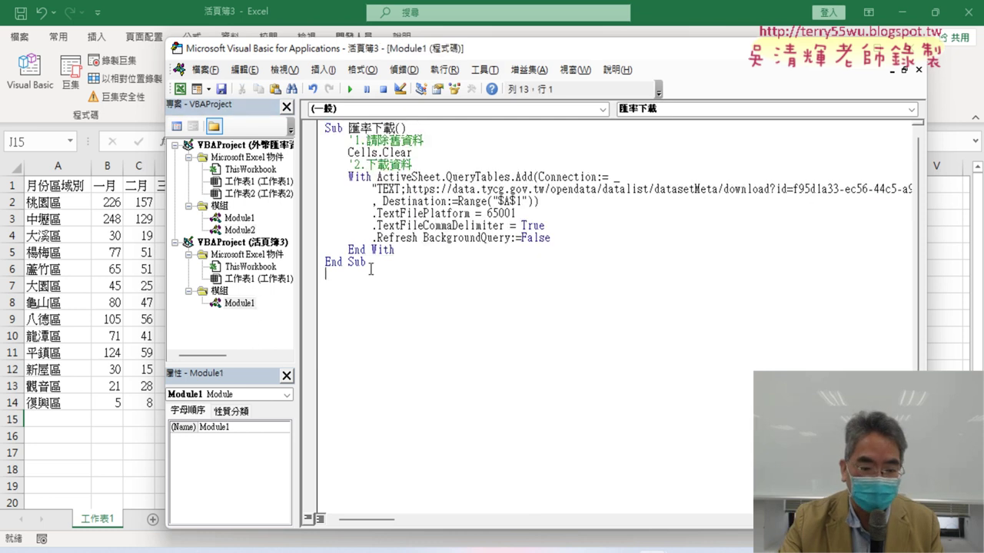
{"action": "key", "text": "ctrl+v"}
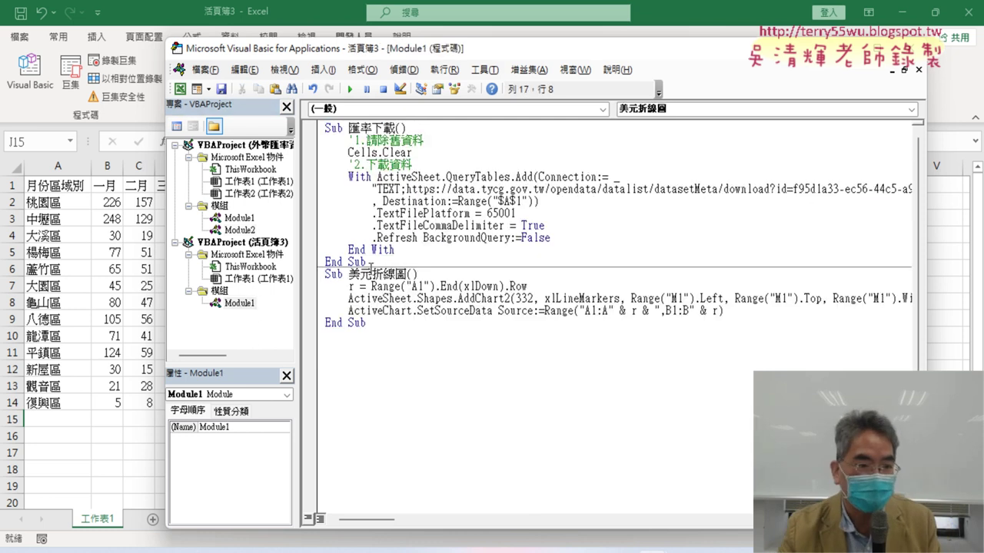
Step: Rename the pasted procedure to 桃園折線圖 and delete its last-row calculation line
{"action": "left_click", "coordinate": [29, 201]}
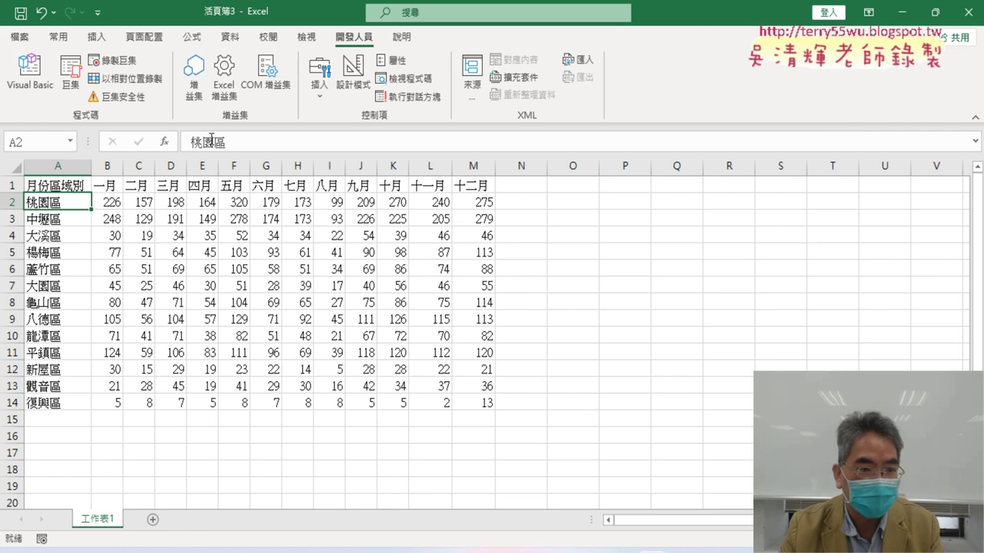
{"action": "left_click_drag", "start_coordinate": [189, 140], "coordinate": [189, 139]}
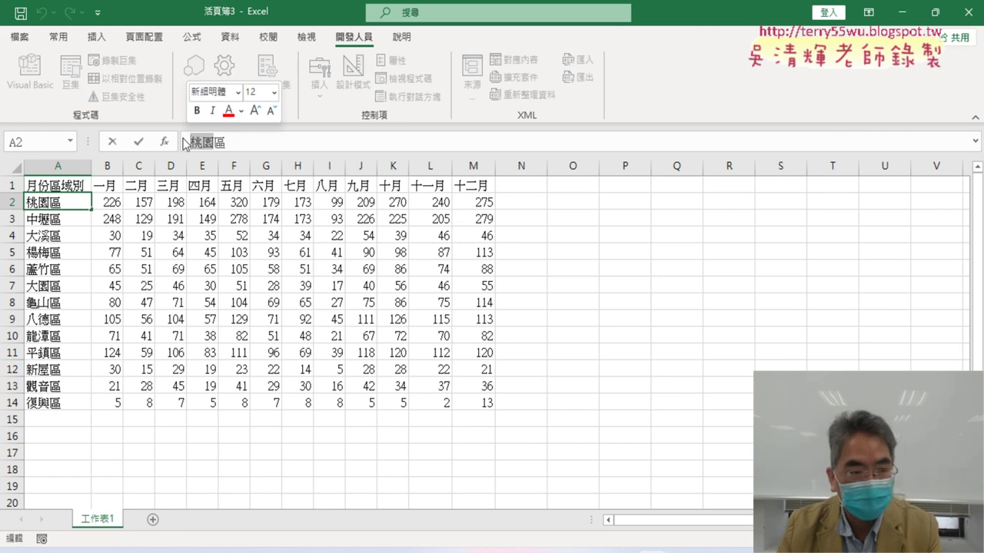
{"action": "left_click", "coordinate": [113, 142]}
{"action": "key", "text": "alt+F11"}
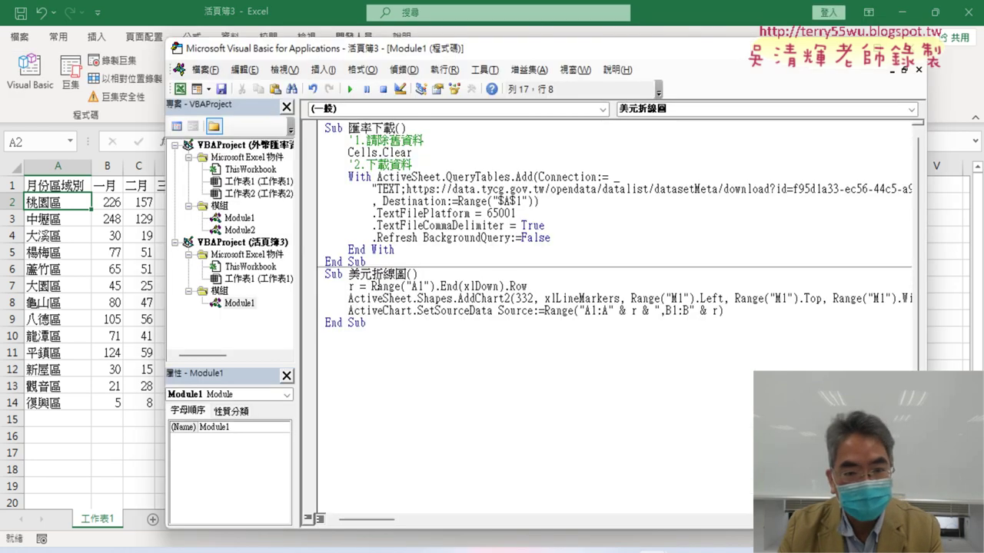
{"action": "type", "text": "桃園"}
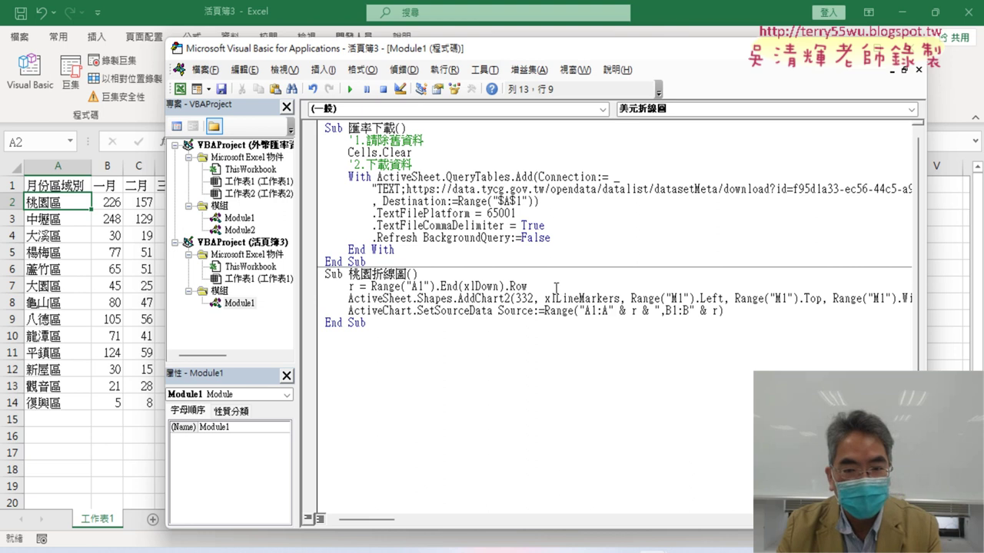
{"action": "key", "text": "Down"}
{"action": "key", "text": "Down"}
{"action": "key", "text": "shift+Home"}
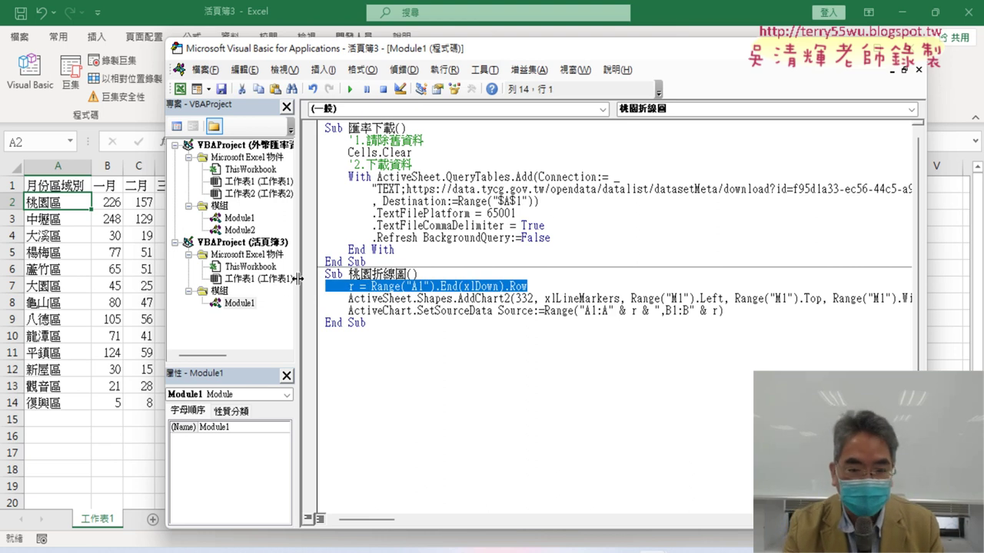
{"action": "key", "text": "Delete"}
{"action": "key", "text": "Delete"}
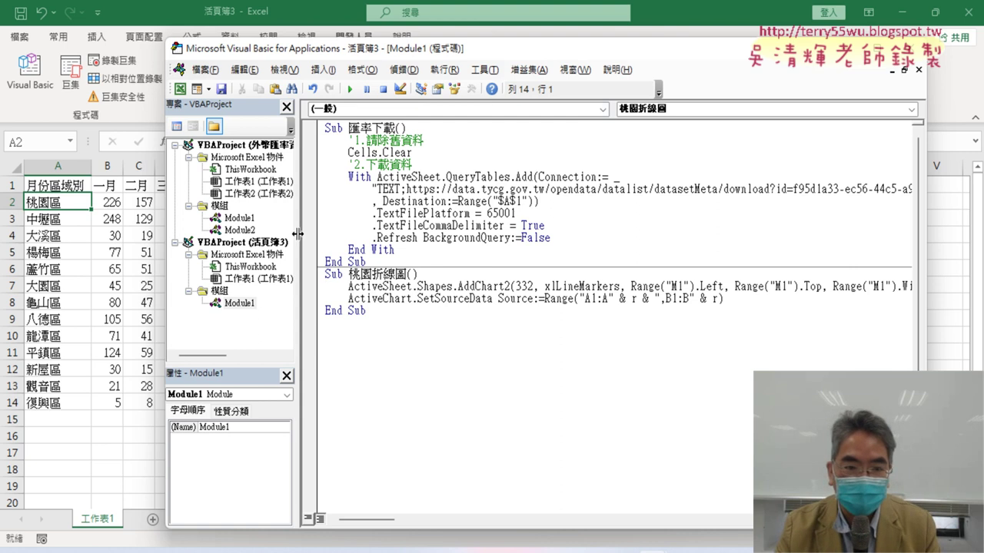
{"action": "left_click_drag", "start_coordinate": [297, 233], "coordinate": [229, 244]}
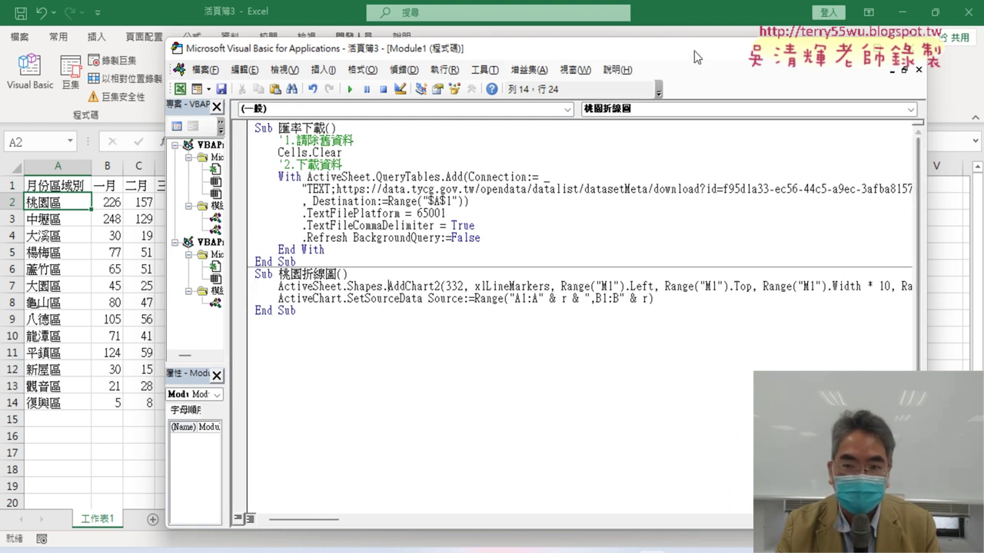
Step: Change the chart's M1 position references to O1 and the width multiplier to 8
{"action": "mouse_move", "coordinate": [693, 51]}
{"action": "left_mouse_down"}
{"action": "mouse_move", "coordinate": [569, 116]}
{"action": "mouse_move", "coordinate": [562, 256]}
{"action": "left_mouse_up"}
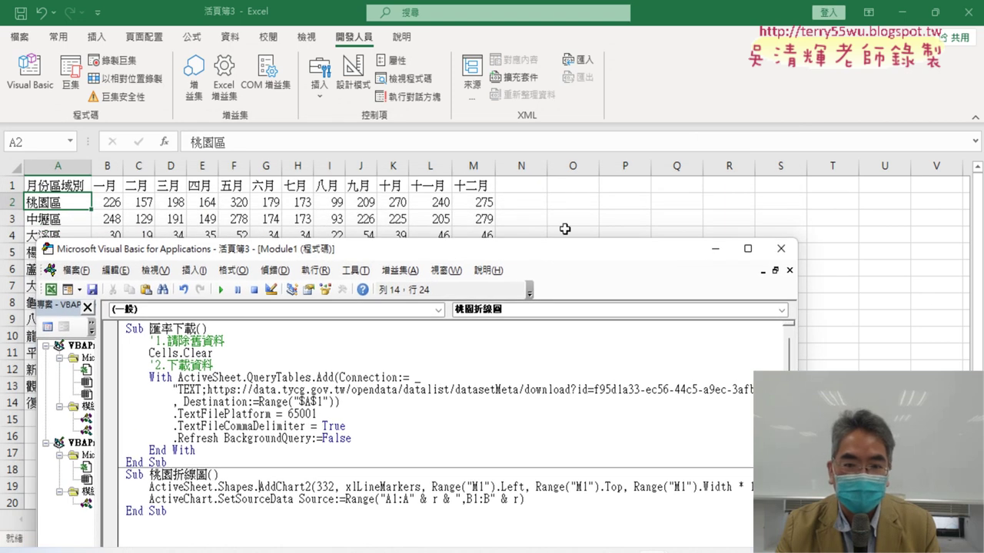
{"action": "left_click_drag", "start_coordinate": [565, 250], "coordinate": [669, 48]}
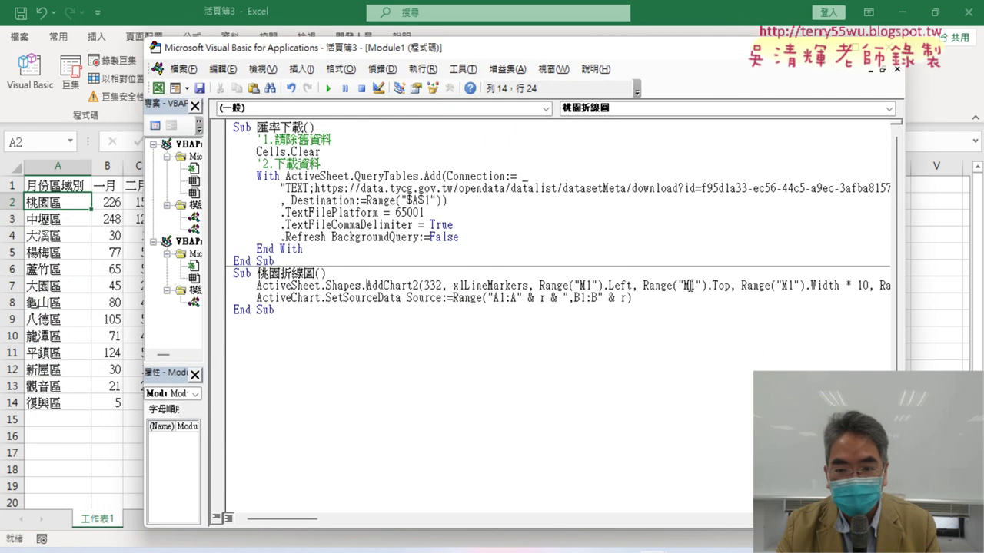
{"action": "left_click", "coordinate": [689, 286]}
{"action": "key", "text": "BackSpace"}
{"action": "type", "text": "O"}
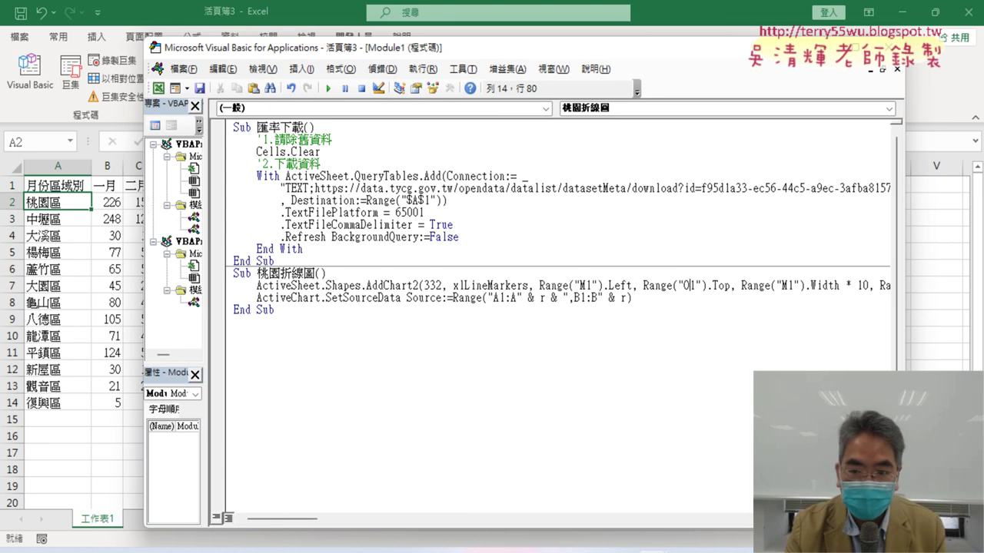
{"action": "key", "text": "Left"}
{"action": "key", "text": "Left"}
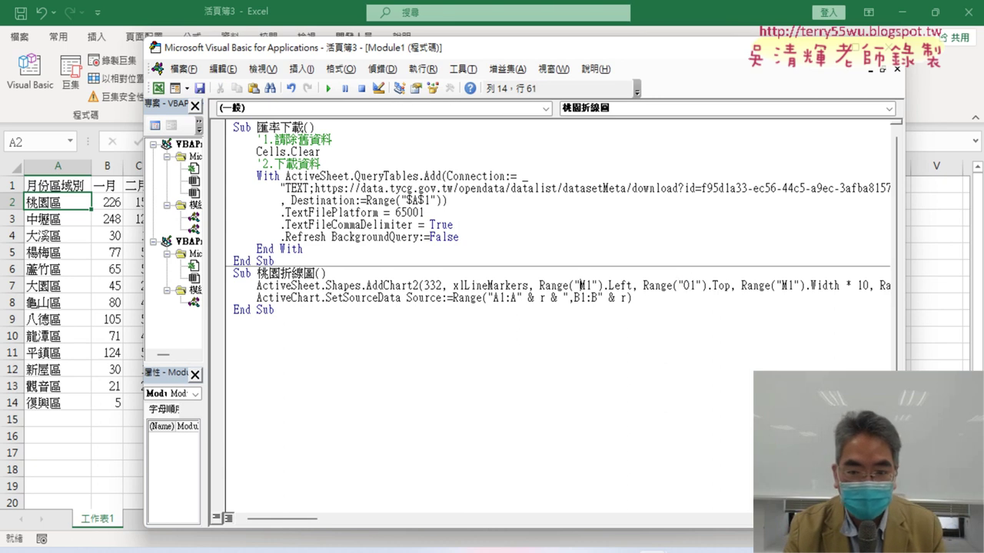
{"action": "key", "text": "Delete"}
{"action": "type", "text": "O"}
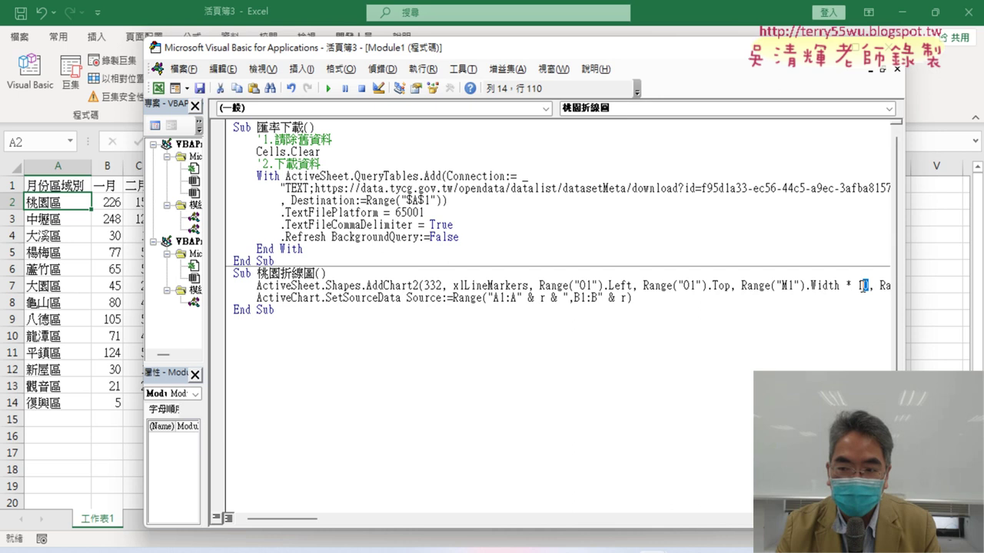
{"action": "type", "text": "8"}
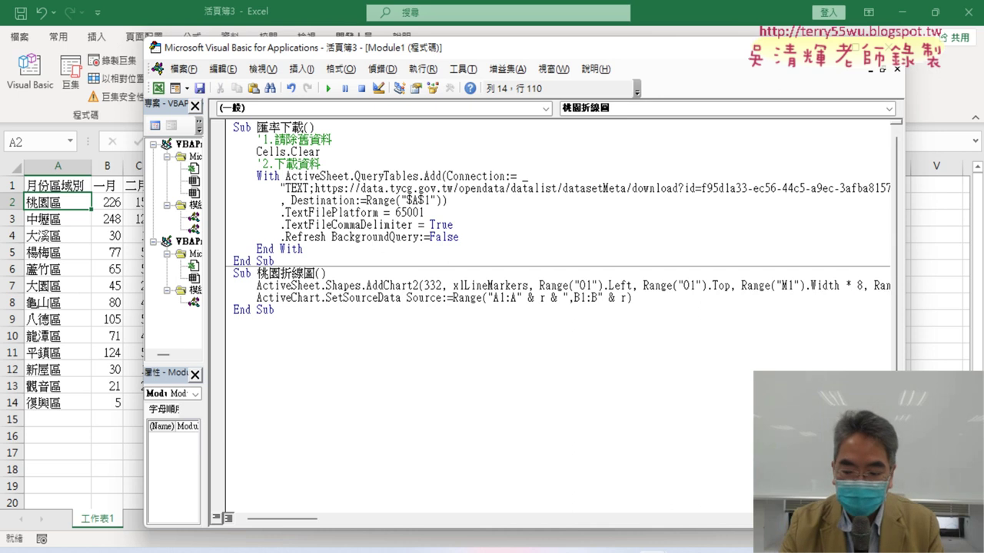
{"action": "key", "text": "Right"}
{"action": "key", "text": "Right"}
{"action": "key", "text": "Right"}
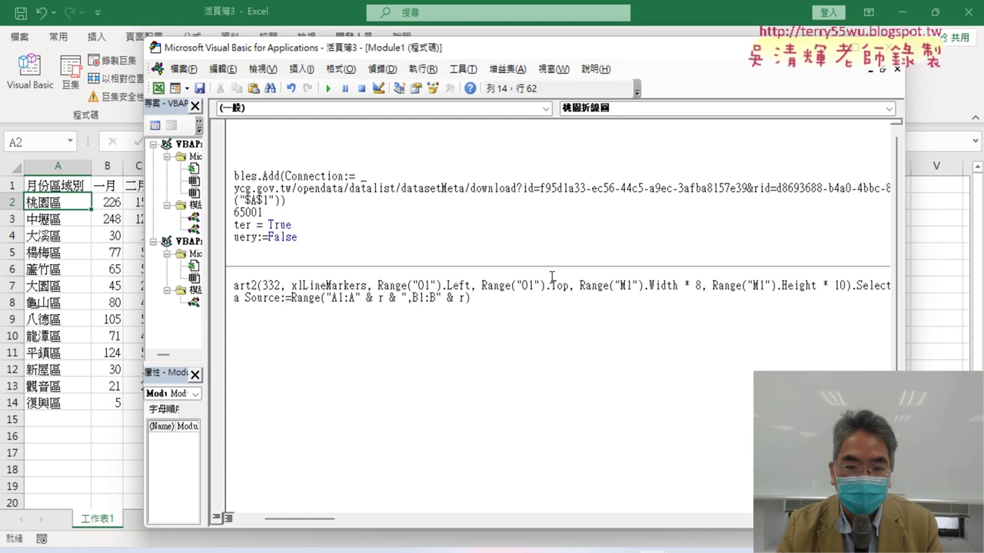
Step: Review the O1 references, width 8 and height 10, then return to the 十二月 header in M1
{"action": "left_click_drag", "start_coordinate": [569, 287], "coordinate": [389, 283]}
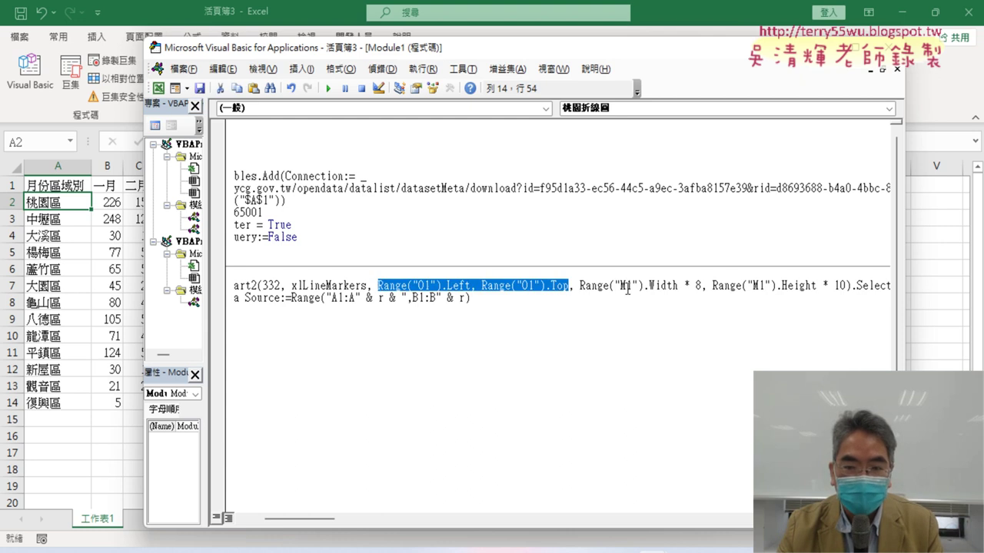
{"action": "left_click_drag", "start_coordinate": [703, 285], "coordinate": [684, 285]}
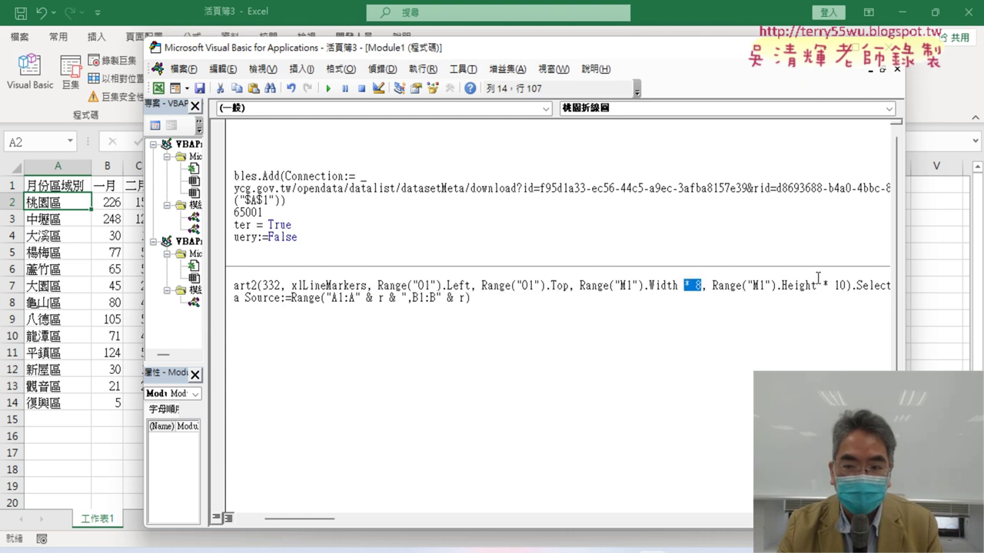
{"action": "left_click_drag", "start_coordinate": [845, 285], "coordinate": [799, 285]}
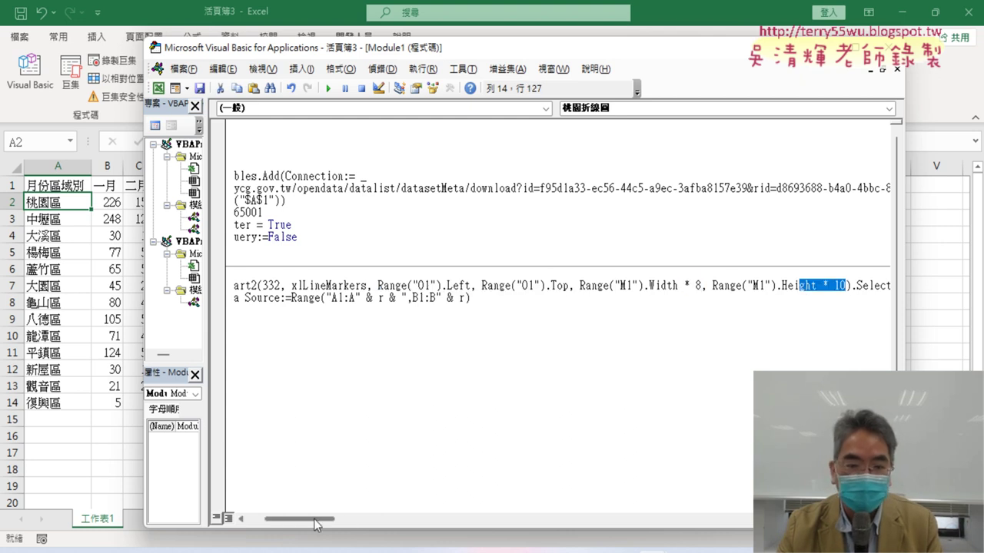
{"action": "left_click_drag", "start_coordinate": [314, 524], "coordinate": [296, 524]}
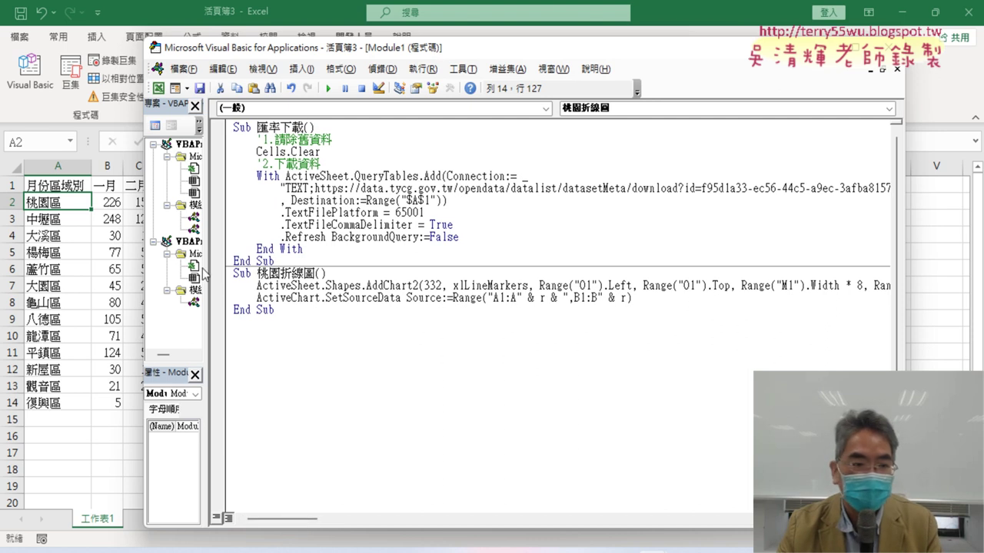
{"action": "left_click", "coordinate": [52, 183]}
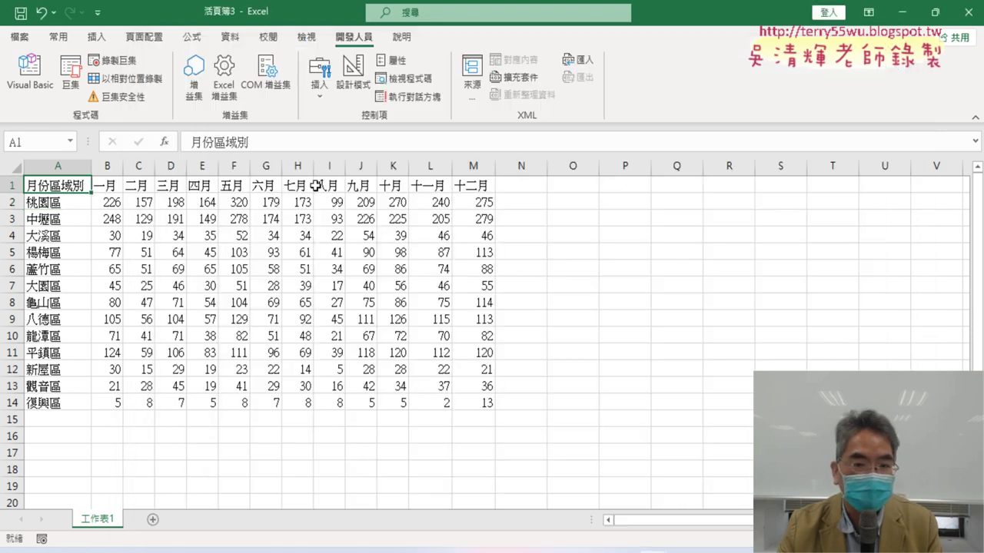
{"action": "left_click", "coordinate": [475, 190]}
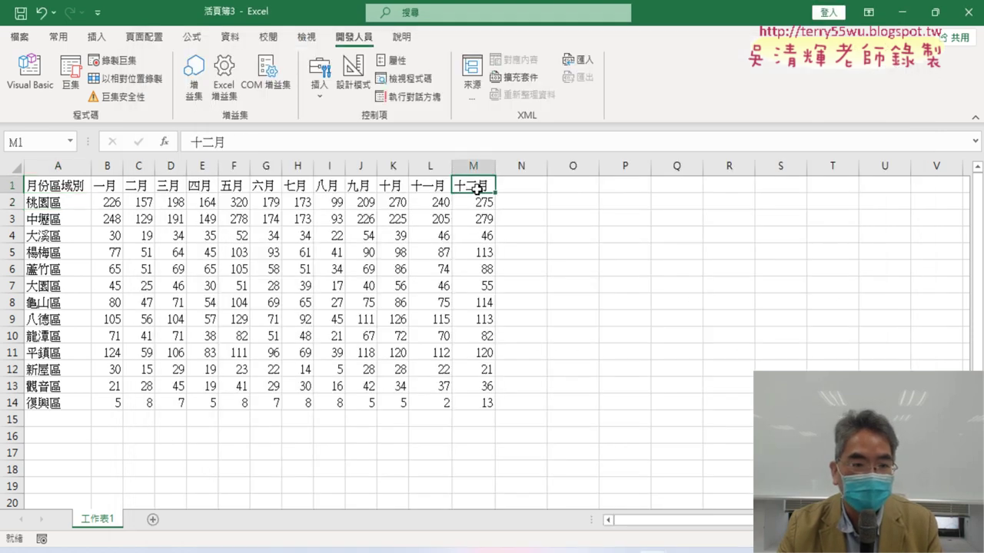
Step: Change the SetSourceData range to "A1:M1,A2:M2", covering the month headers and the 桃園區 row
{"action": "left_click", "coordinate": [56, 203]}
{"action": "left_click", "coordinate": [483, 208]}
{"action": "key", "text": "alt+F11"}
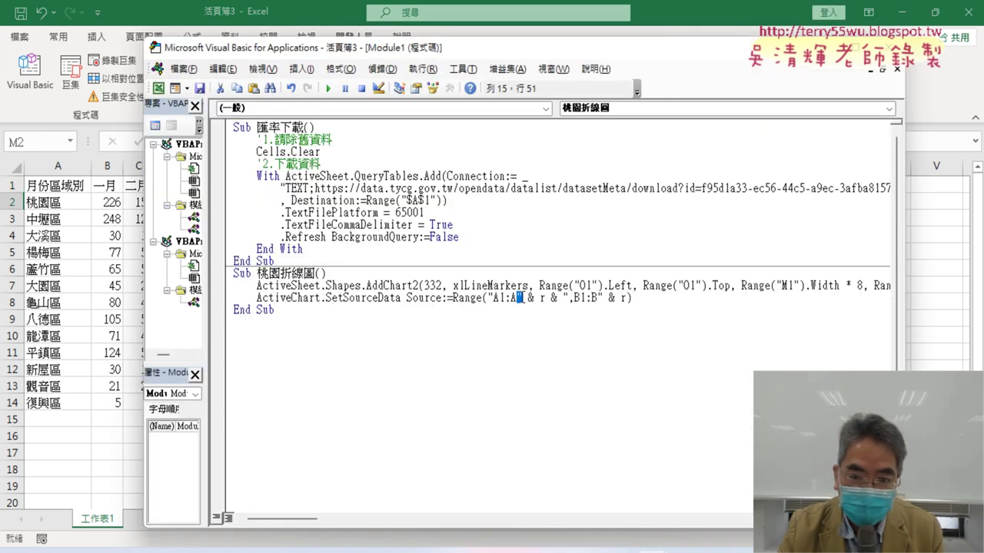
{"action": "left_click_drag", "start_coordinate": [520, 297], "coordinate": [610, 300]}
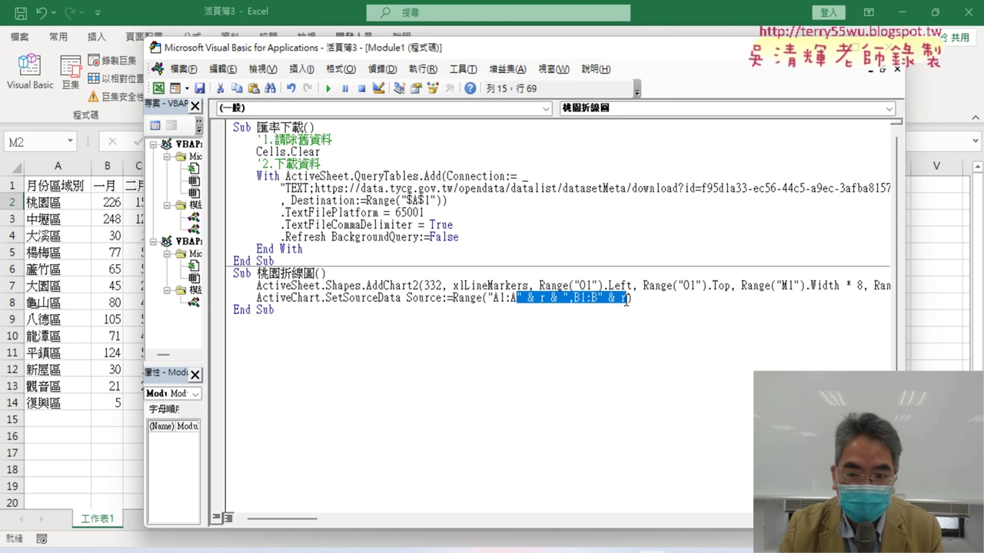
{"action": "key", "text": "Delete"}
{"action": "type", "text": "M"}
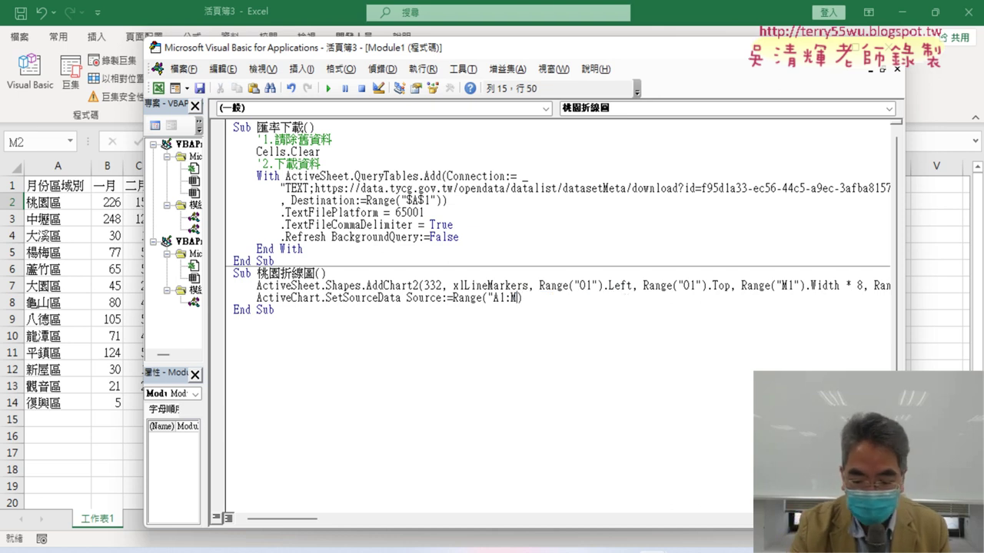
{"action": "type", "text": "1,"}
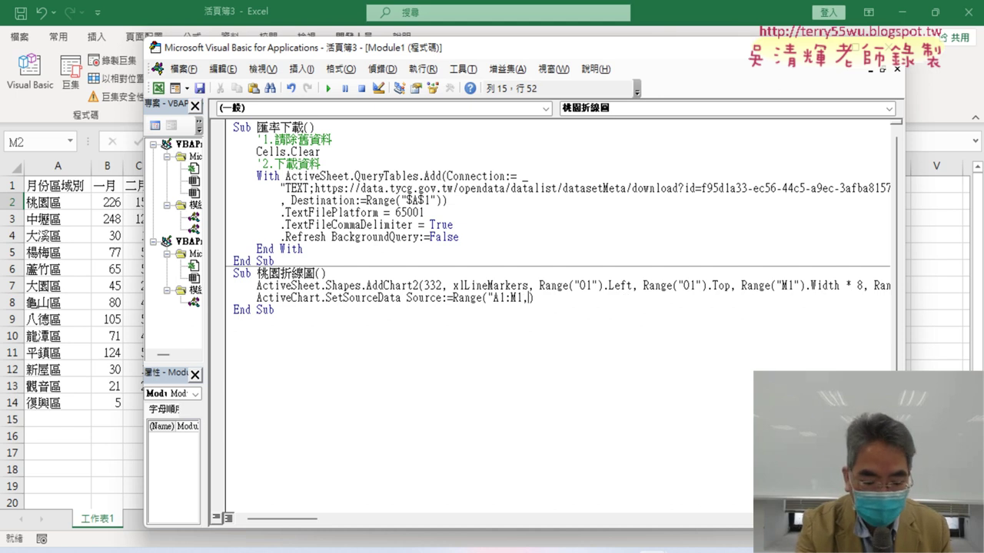
{"action": "type", "text": "A2"}
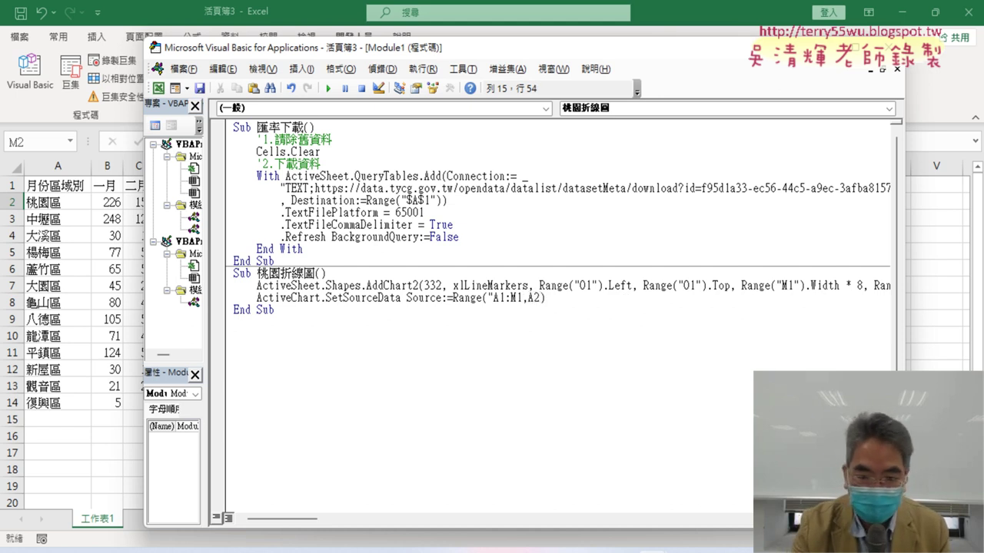
{"action": "type", "text": ":"}
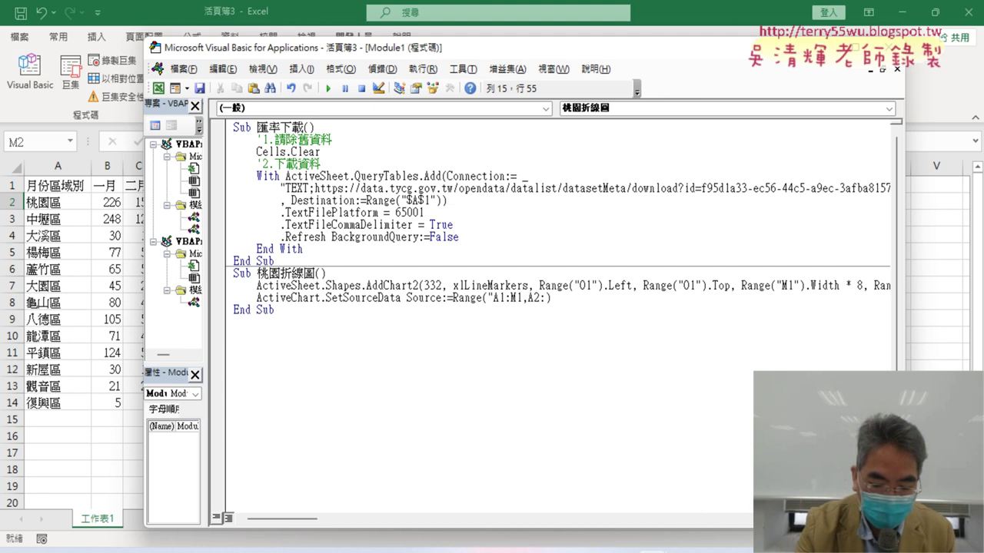
{"action": "type", "text": "M2"}
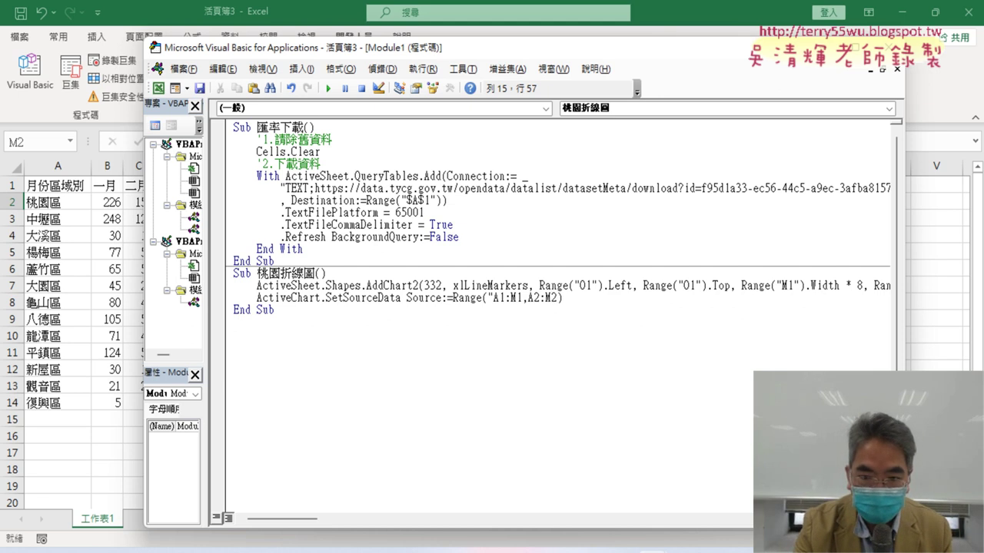
{"action": "type", "text": "\""}
{"action": "left_click", "coordinate": [635, 349]}
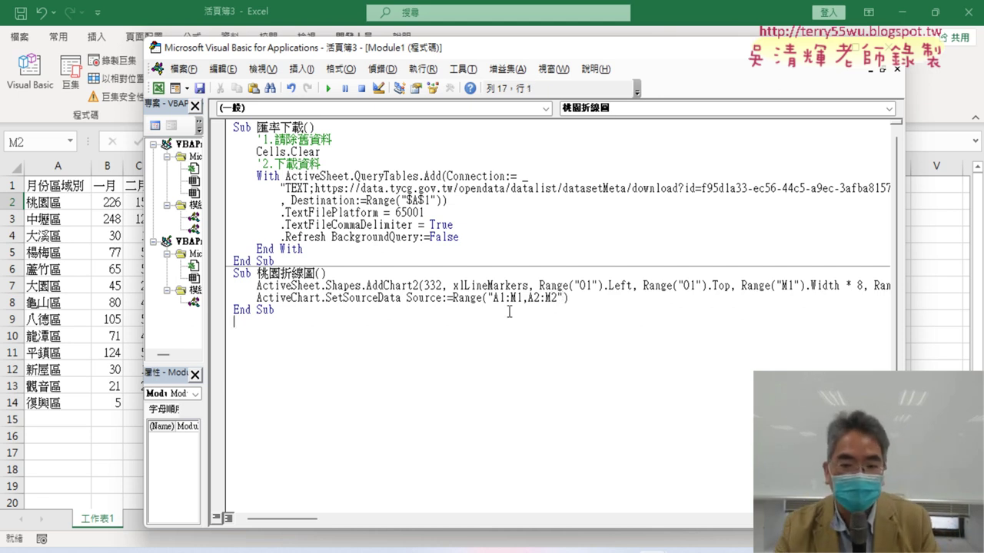
{"action": "left_click_drag", "start_coordinate": [495, 297], "coordinate": [518, 298]}
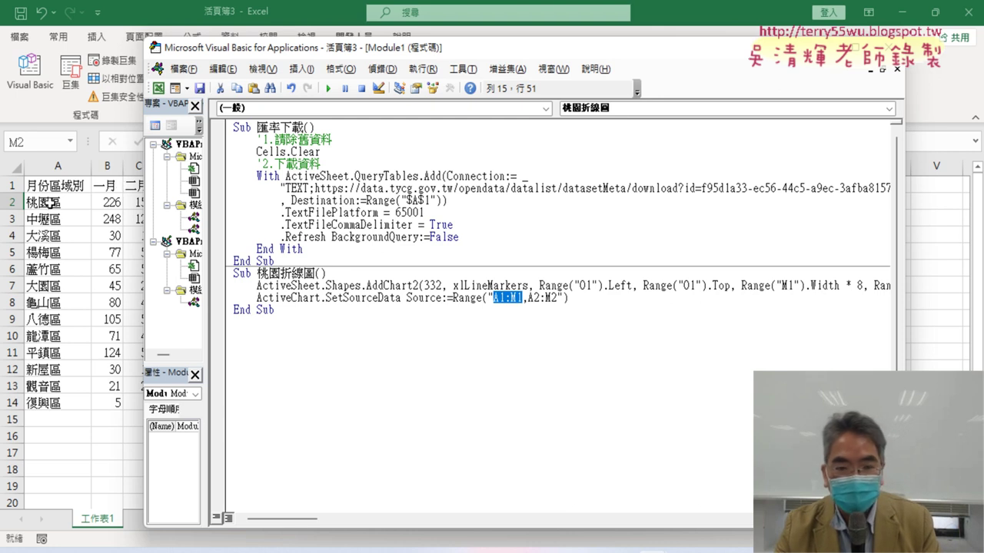
{"action": "left_click_drag", "start_coordinate": [527, 298], "coordinate": [556, 297]}
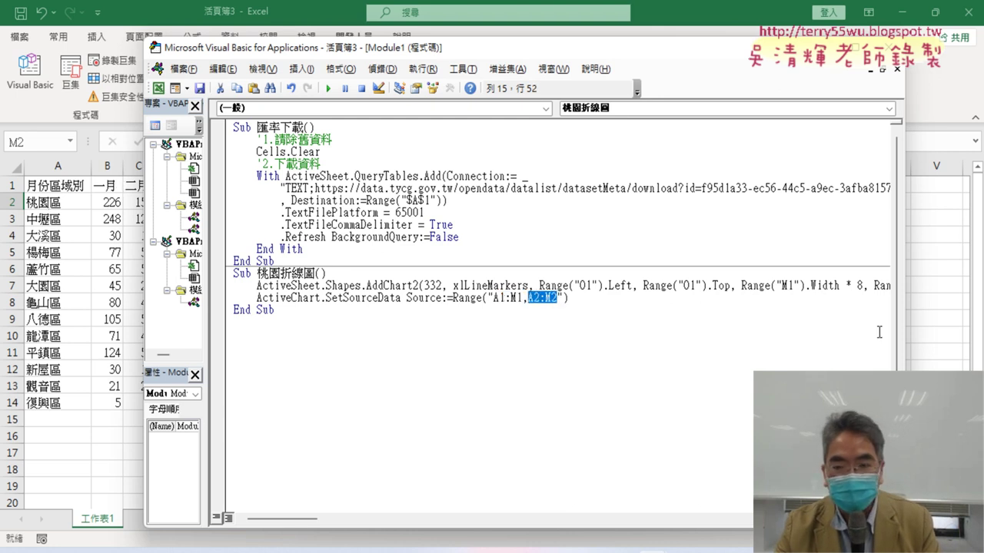
{"action": "left_click_drag", "start_coordinate": [904, 334], "coordinate": [435, 329]}
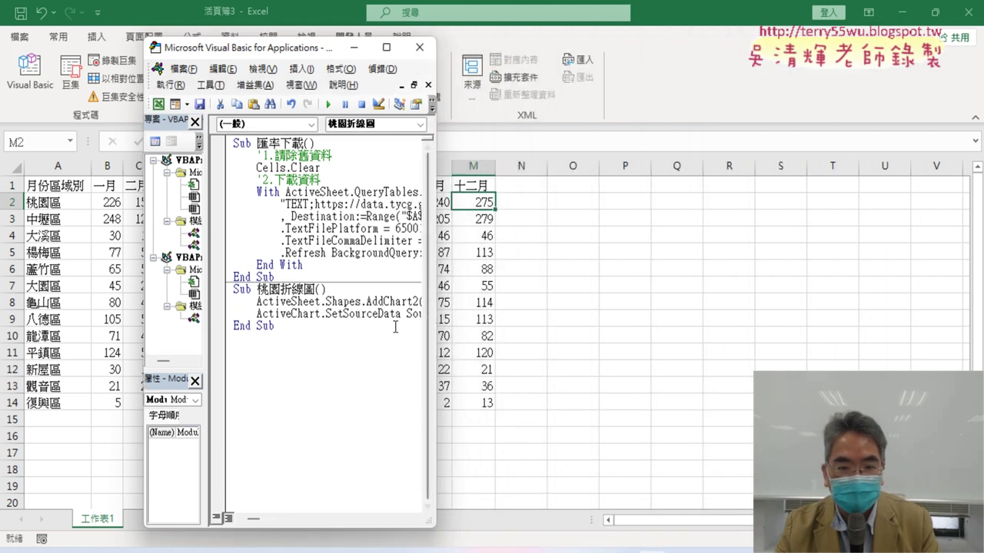
Step: Run the 桃園折線圖 chart macro and delete the resulting test chart
{"action": "left_click", "coordinate": [328, 104]}
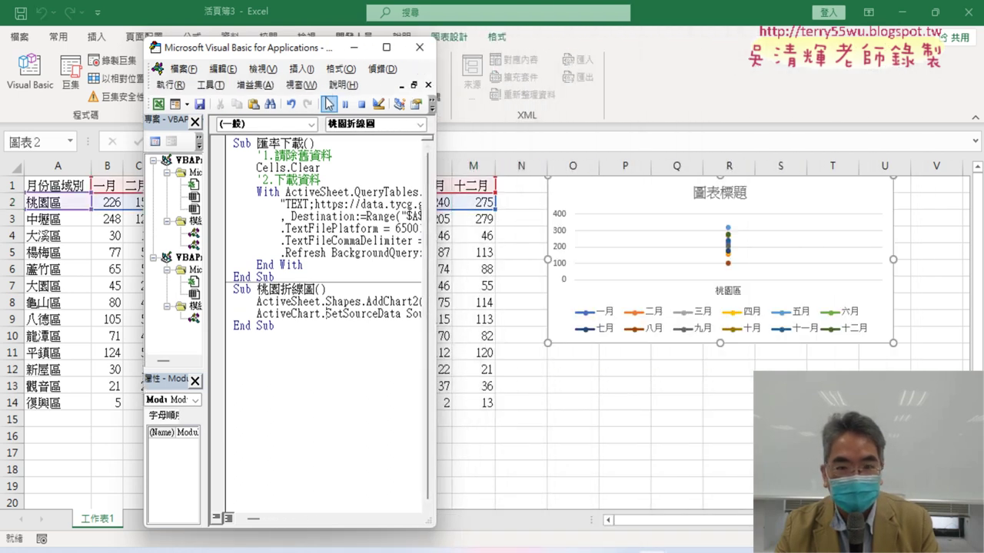
{"action": "left_click", "coordinate": [604, 189]}
{"action": "key", "text": "Delete"}
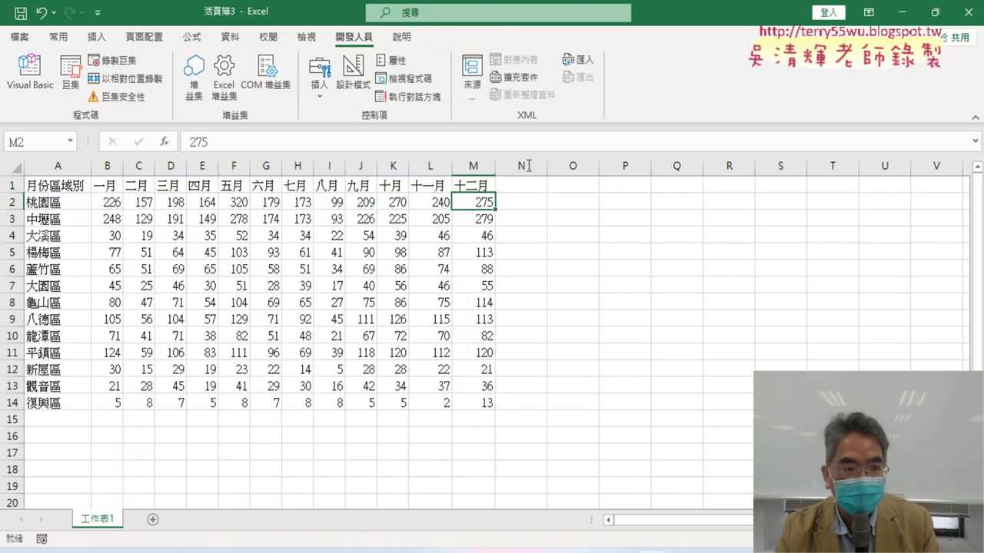
Step: Enlarge and resize the macro editor to read the full code lines, then go back to the worksheet
{"action": "left_click", "coordinate": [30, 73]}
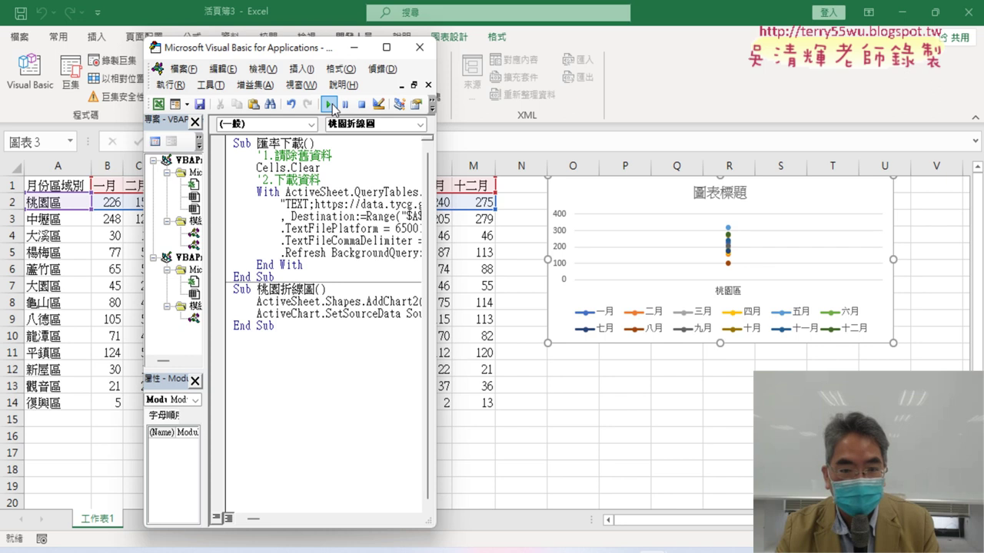
{"action": "left_click", "coordinate": [387, 47]}
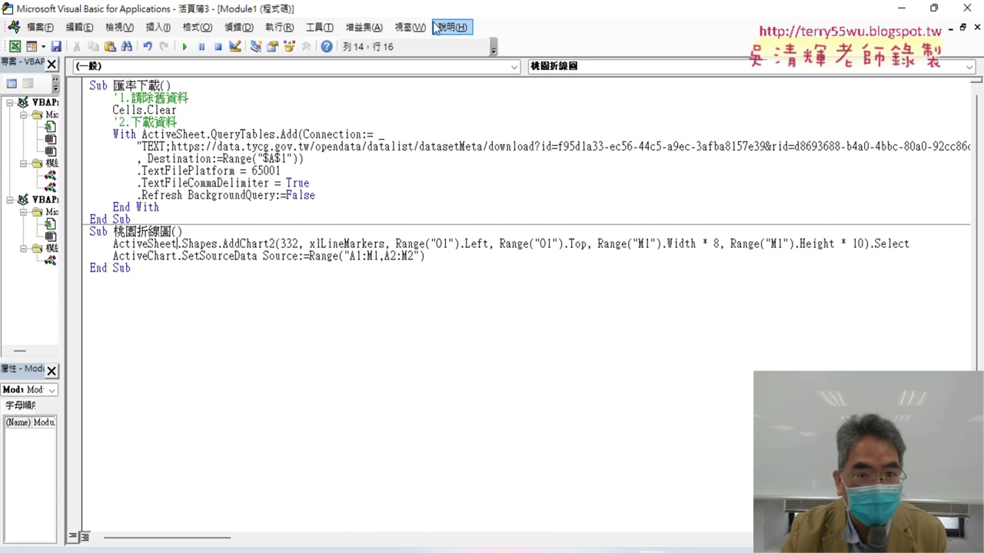
{"action": "mouse_move", "coordinate": [438, 9]}
{"action": "left_mouse_down"}
{"action": "mouse_move", "coordinate": [421, 152]}
{"action": "mouse_move", "coordinate": [418, 54]}
{"action": "left_mouse_up"}
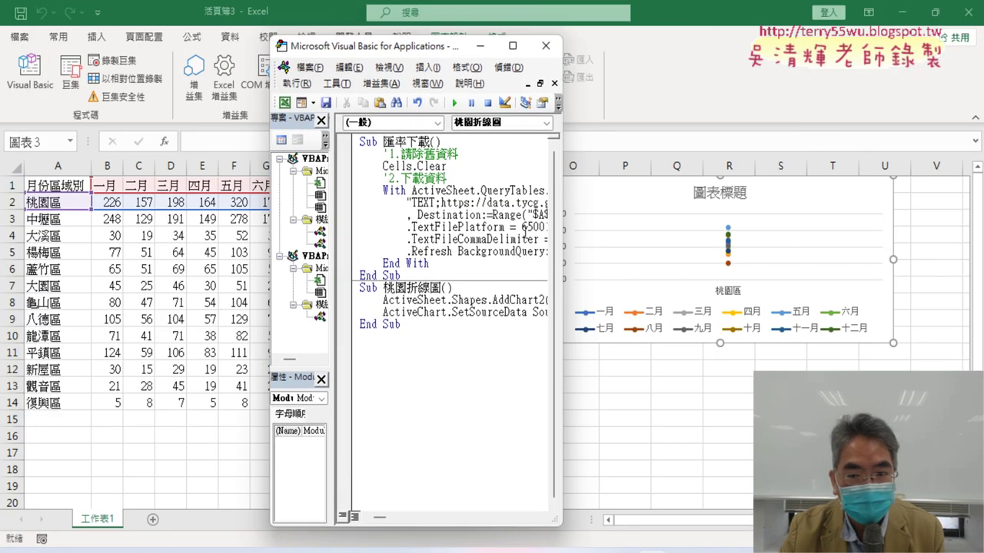
{"action": "left_click_drag", "start_coordinate": [561, 257], "coordinate": [929, 269]}
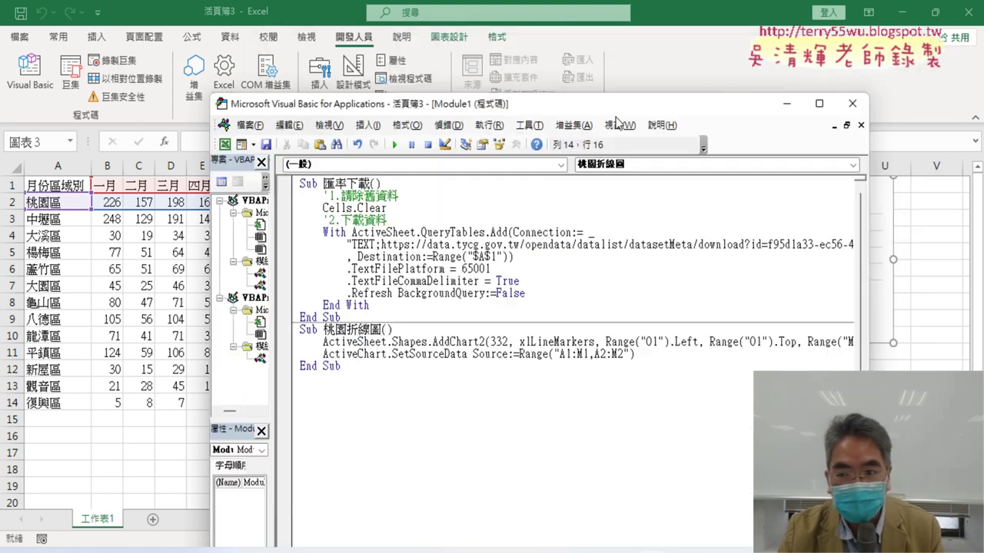
{"action": "mouse_move", "coordinate": [681, 48]}
{"action": "left_mouse_down"}
{"action": "mouse_move", "coordinate": [551, 305]}
{"action": "mouse_move", "coordinate": [515, 39]}
{"action": "left_mouse_up"}
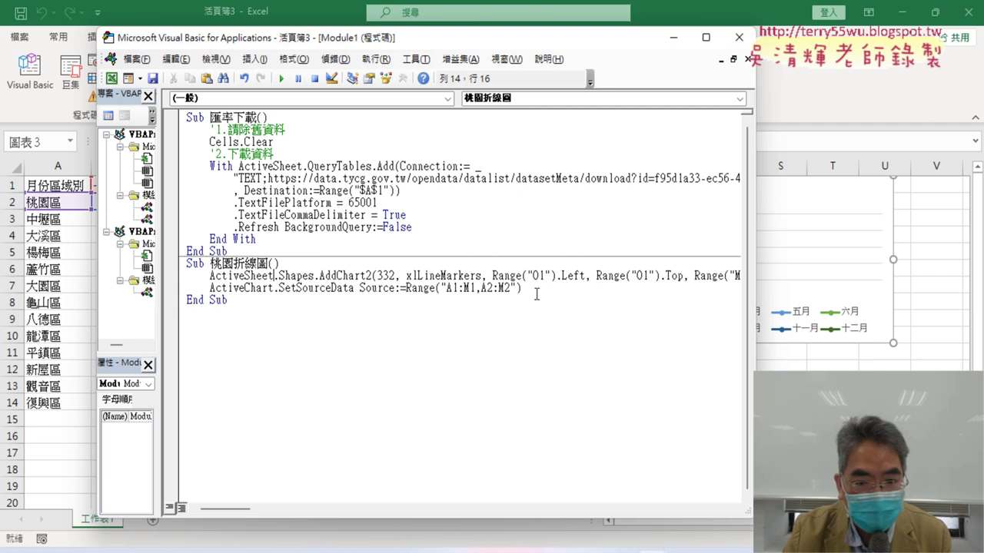
{"action": "key", "text": "alt+F11"}
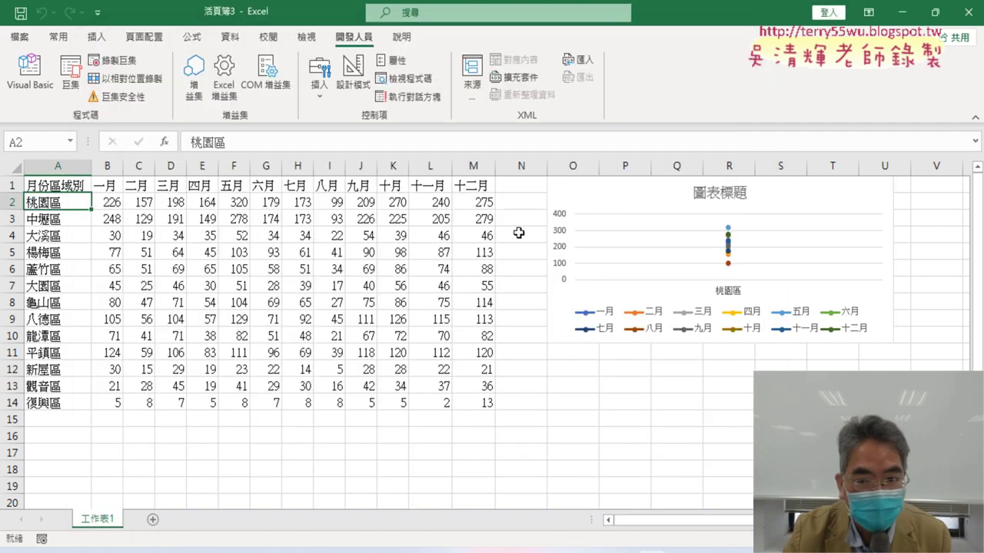
{"action": "right_click", "coordinate": [644, 209]}
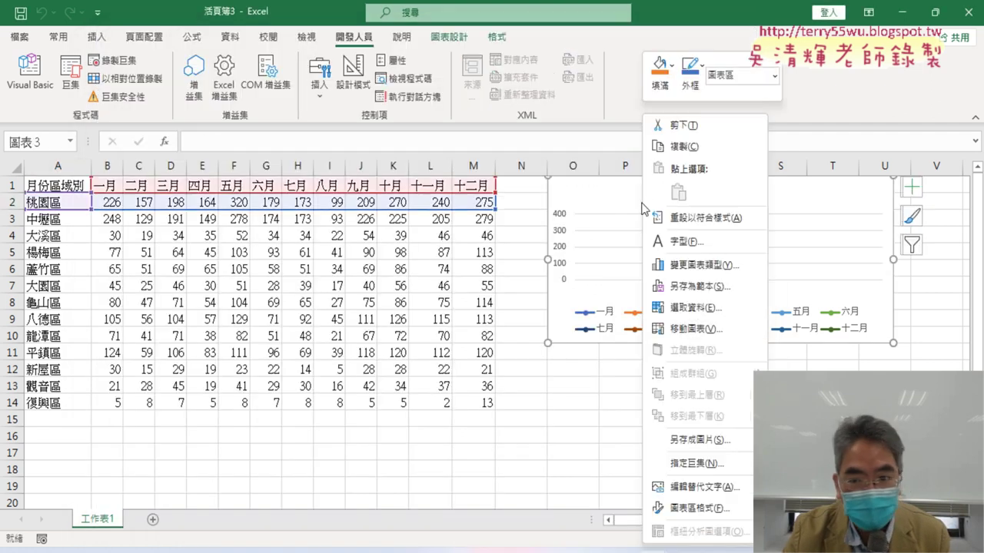
{"action": "left_click", "coordinate": [703, 308]}
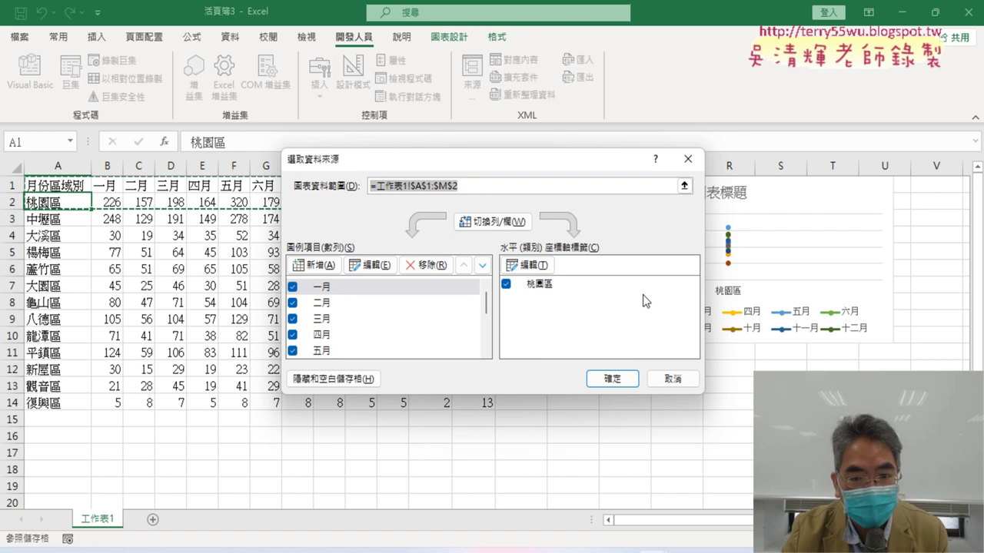
{"action": "left_click", "coordinate": [501, 222]}
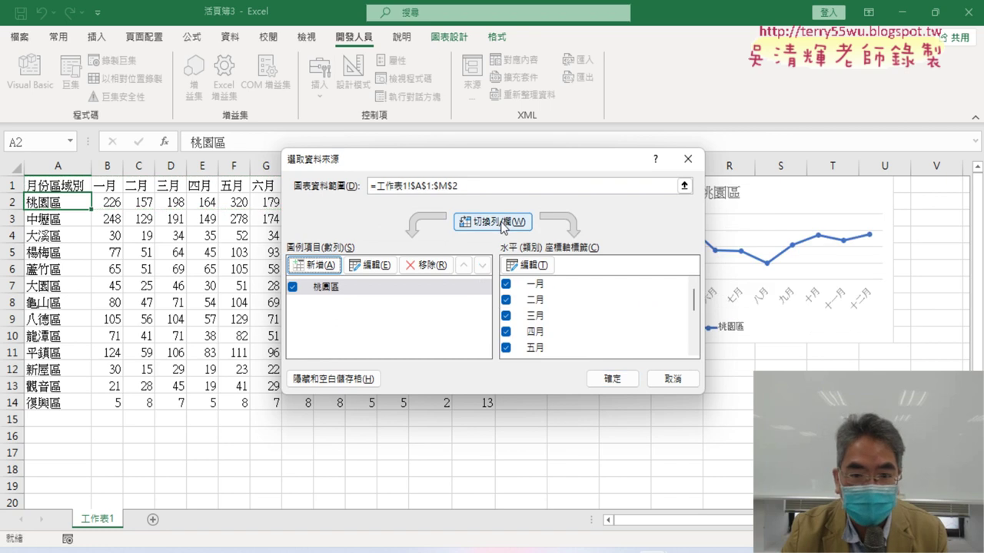
{"action": "left_click", "coordinate": [501, 222]}
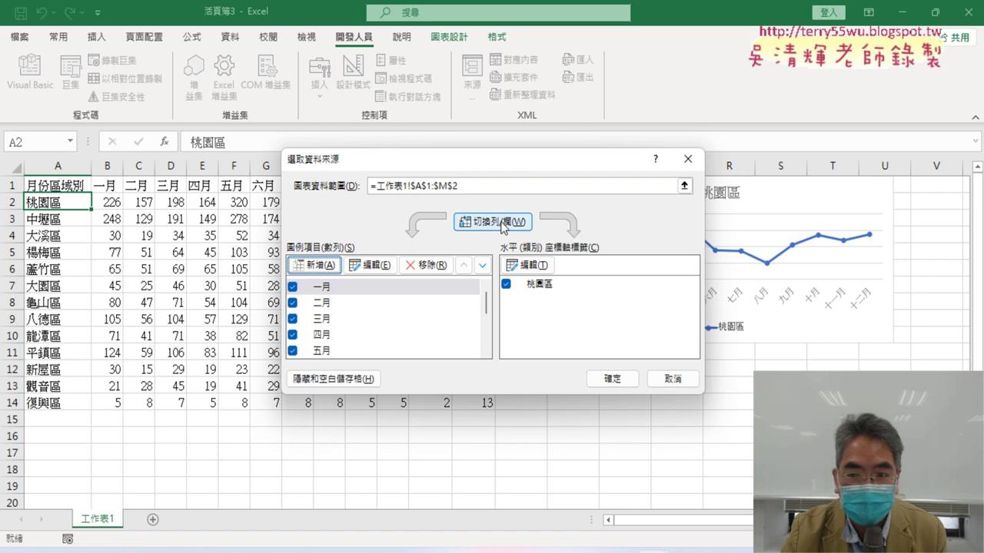
{"action": "left_click", "coordinate": [501, 222]}
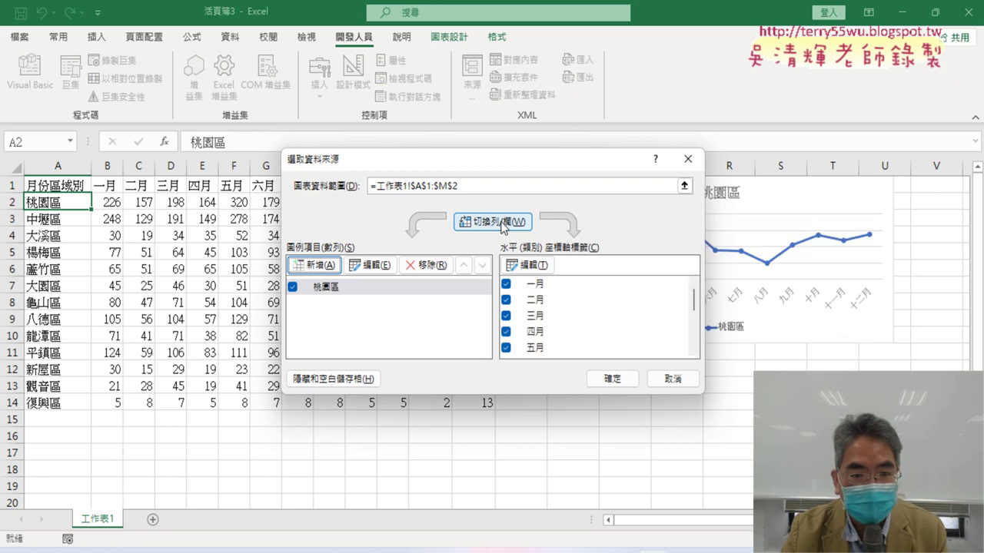
{"action": "left_click", "coordinate": [673, 379]}
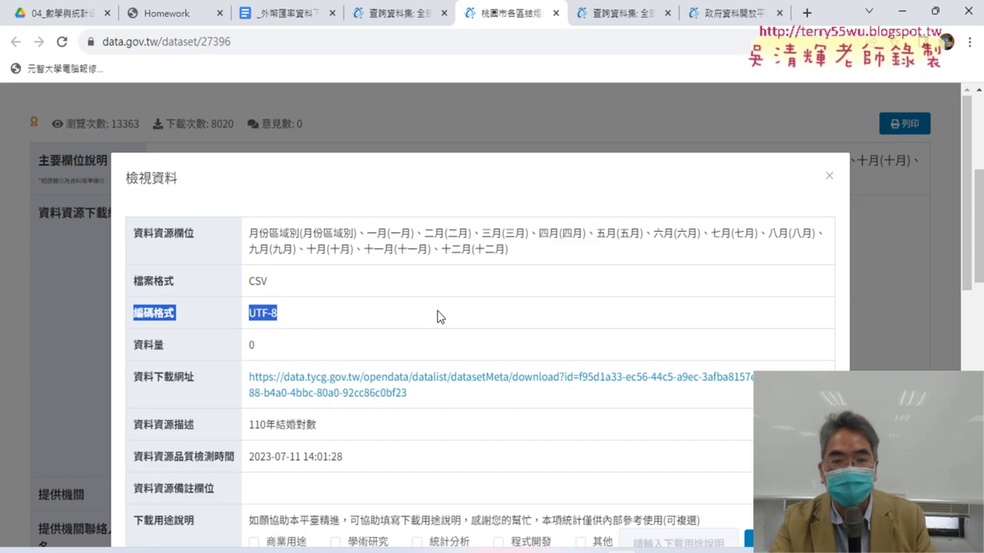
Step: Browse the 婚姻 category datasets sorted by 瀏覽次數多至少
{"action": "left_click", "coordinate": [904, 184]}
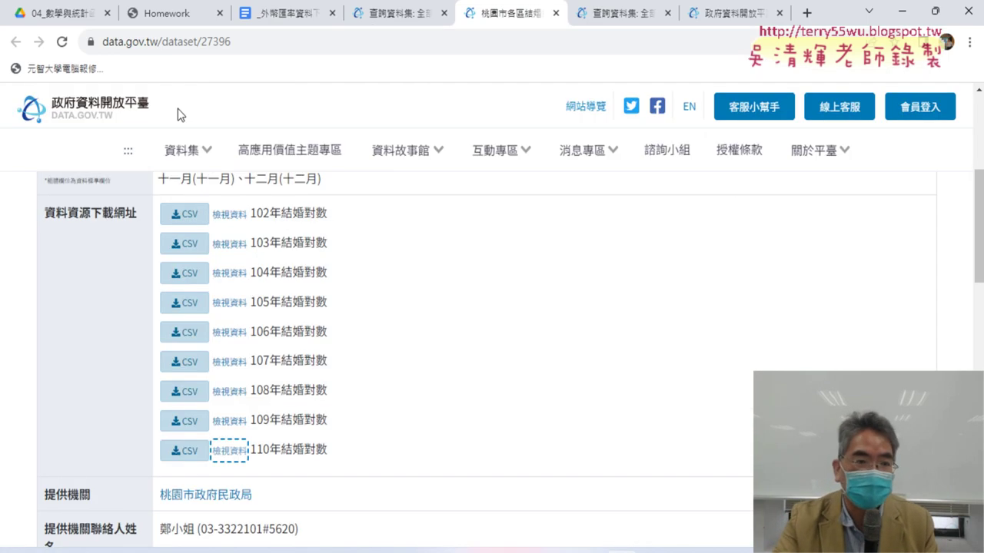
{"action": "left_click", "coordinate": [143, 107]}
{"action": "scroll", "coordinate": [220, 292], "scroll_direction": "down", "scroll_amount": 3}
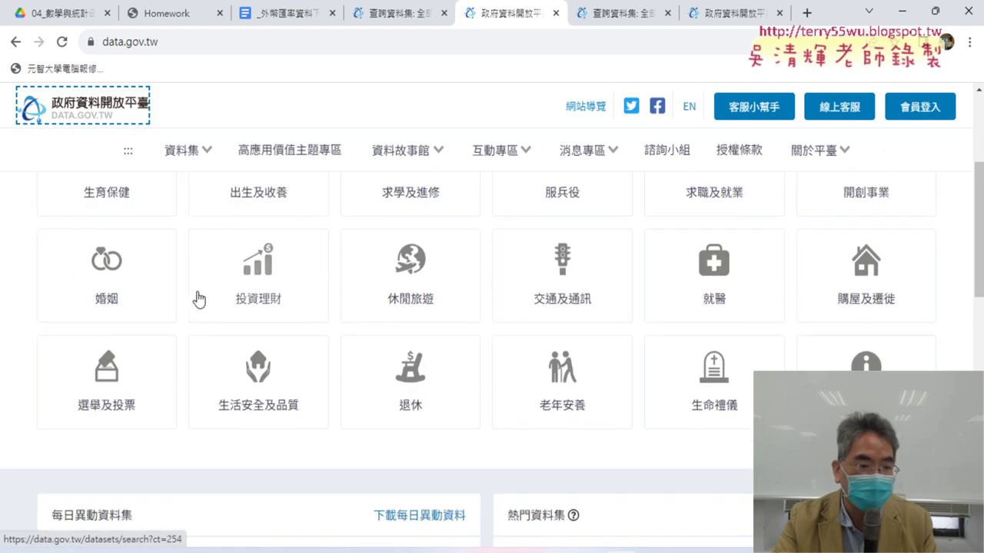
{"action": "left_click", "coordinate": [118, 302]}
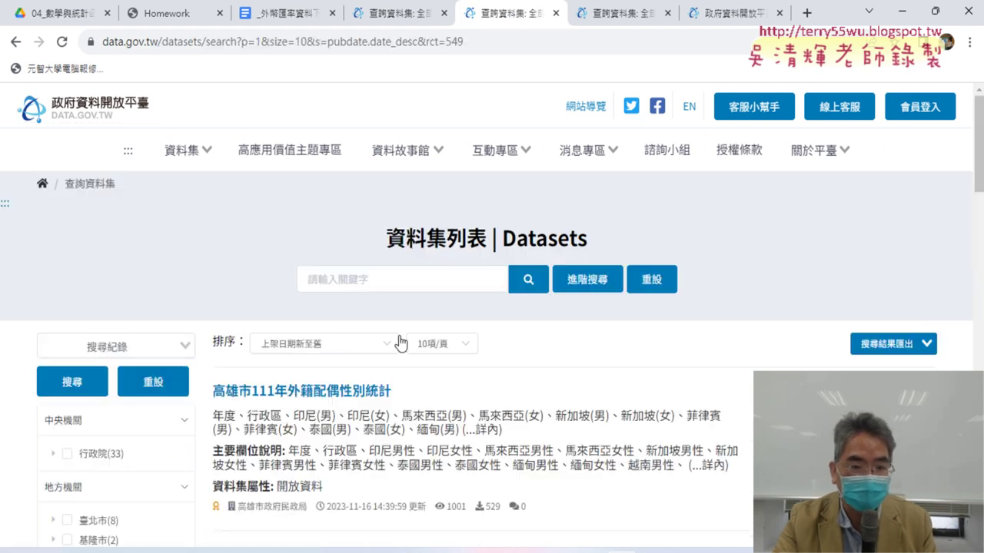
{"action": "left_click", "coordinate": [325, 347]}
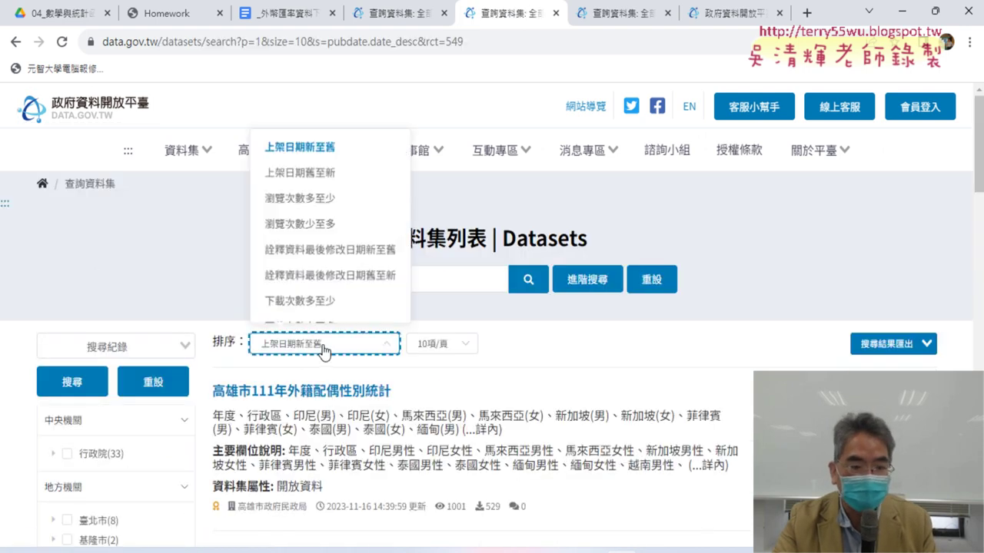
{"action": "left_click", "coordinate": [330, 199]}
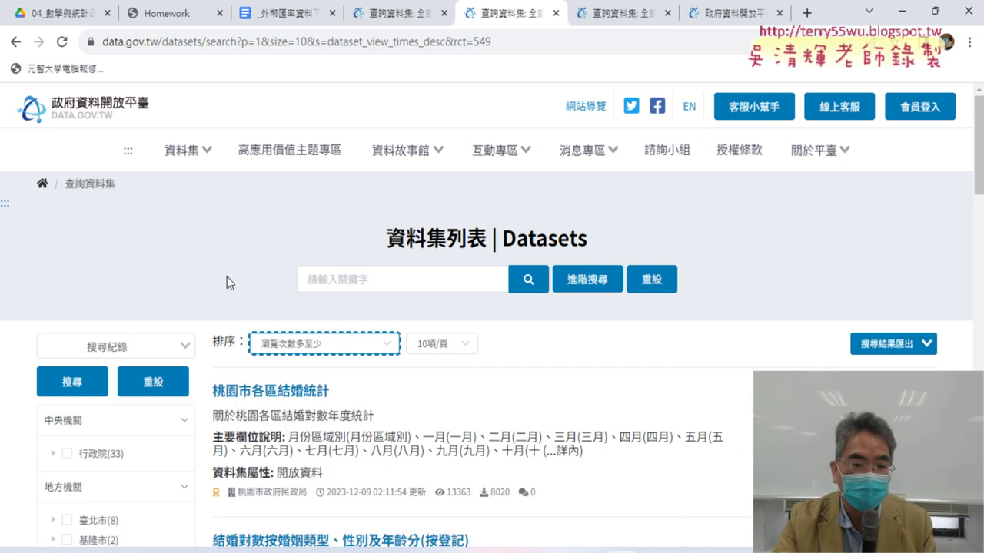
Step: Open 桃園市各區結婚統計 in a new tab and view the 110年結婚對數 CSV's URL and UTF-8 encoding
{"action": "scroll", "coordinate": [223, 273], "scroll_direction": "down", "scroll_amount": 2}
{"action": "left_click_drag", "start_coordinate": [214, 239], "coordinate": [342, 239]}
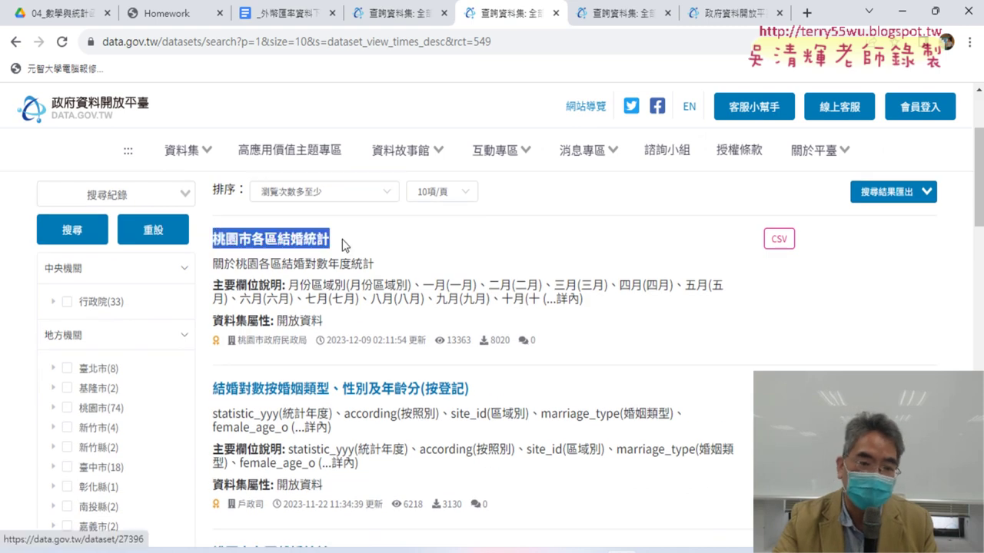
{"action": "left_click", "coordinate": [273, 247]}
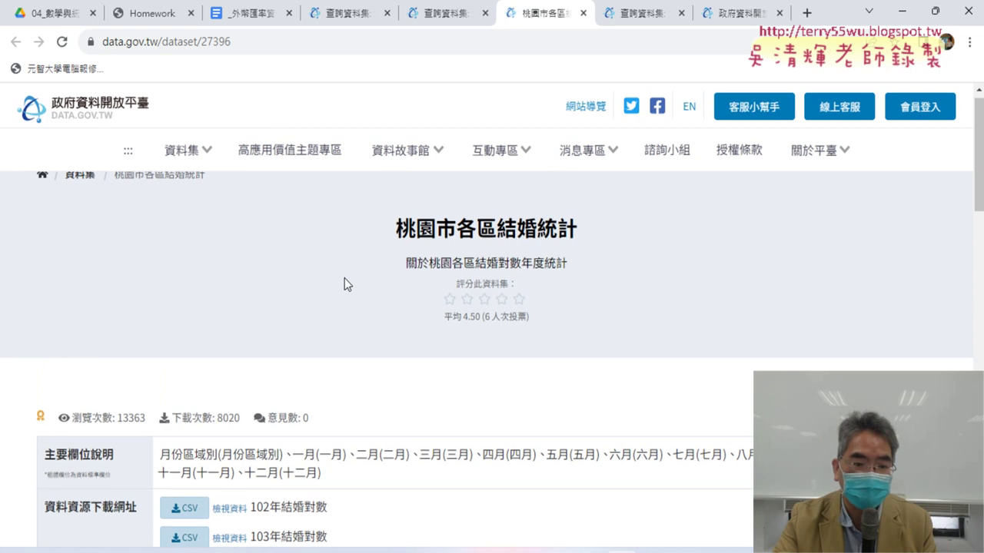
{"action": "scroll", "coordinate": [344, 281], "scroll_direction": "down", "scroll_amount": 5}
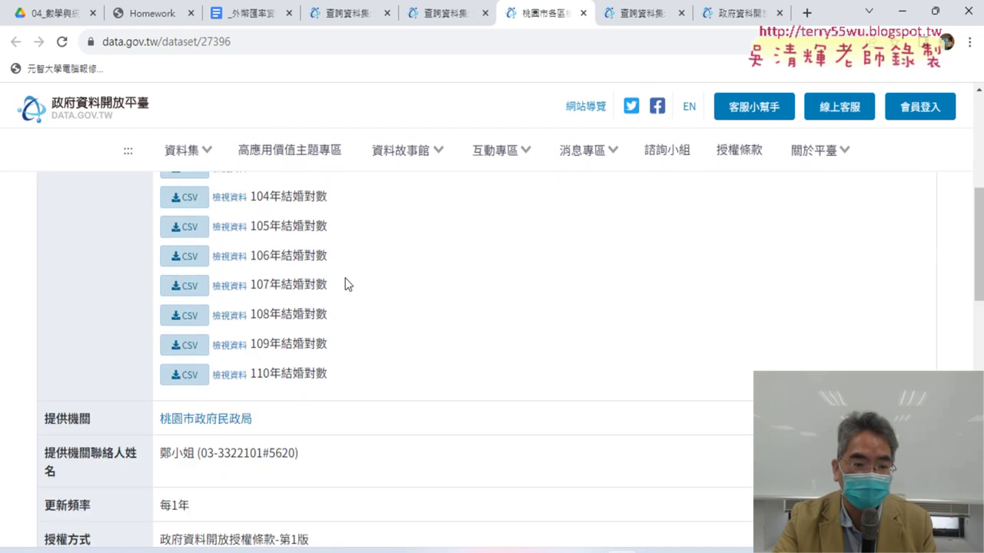
{"action": "left_click", "coordinate": [233, 375]}
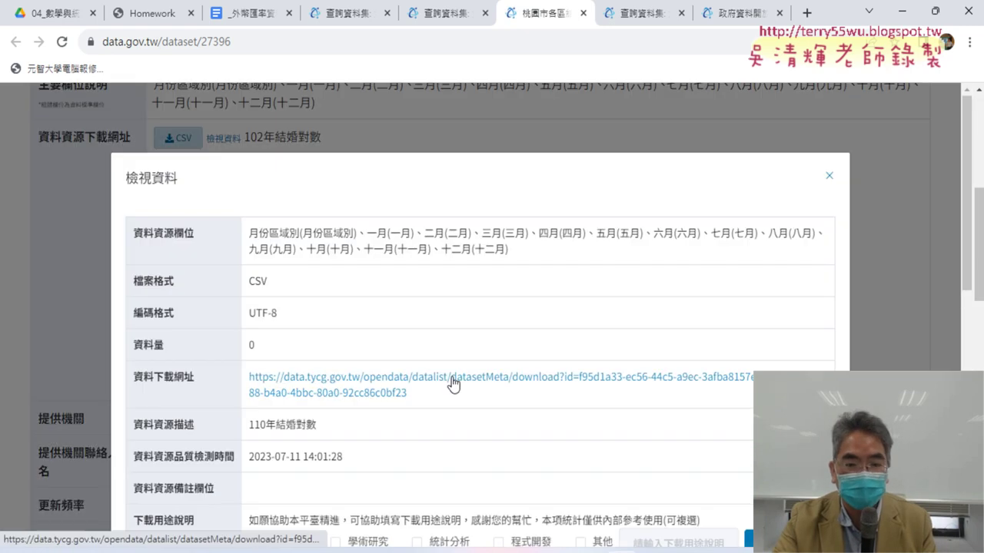
{"action": "left_click_drag", "start_coordinate": [431, 396], "coordinate": [248, 377]}
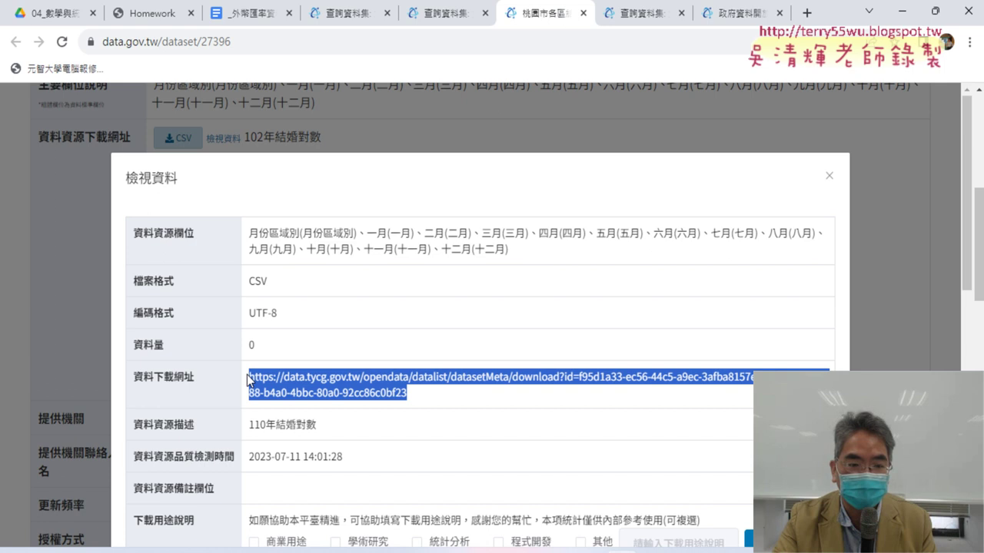
{"action": "left_click_drag", "start_coordinate": [277, 313], "coordinate": [262, 313]}
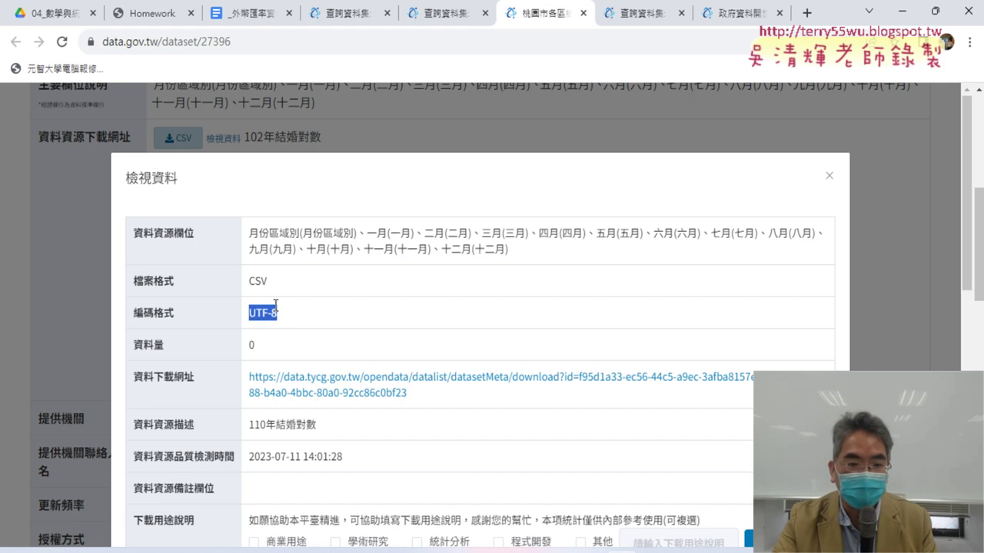